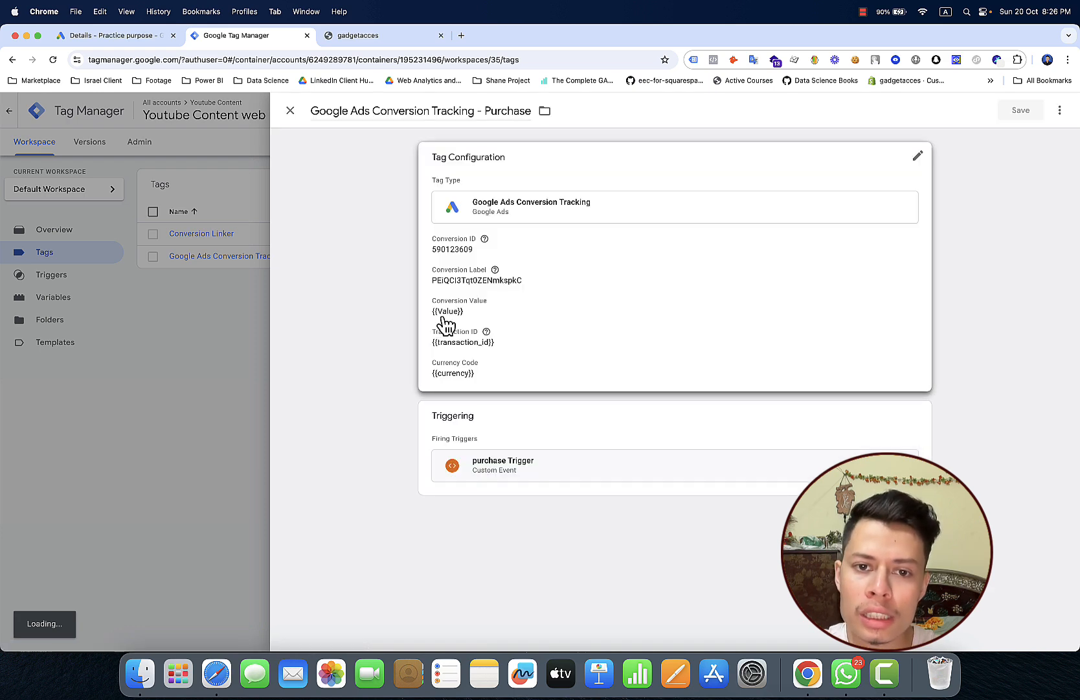
Open the configuration of the Google Ads Conversion Tracking - Purchase tag and review its conversion fields, data options and firing trigger.
{"action": "left_click", "coordinate": [568, 306]}
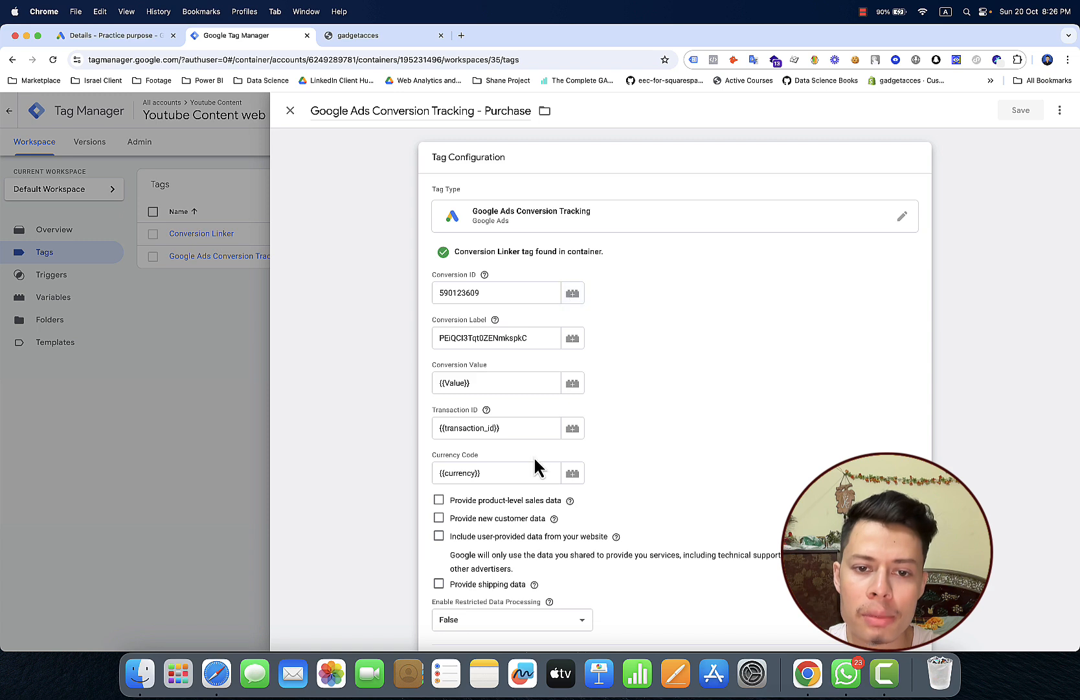
{"action": "scroll", "coordinate": [535, 458], "scroll_direction": "down", "scroll_amount": 5}
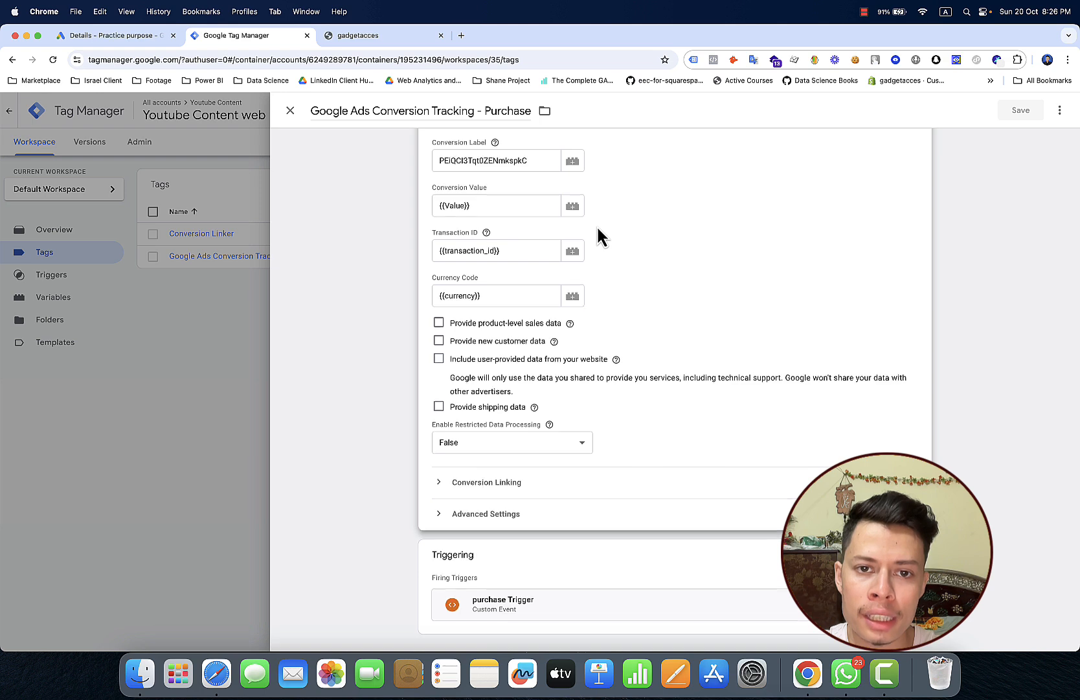
{"action": "scroll", "coordinate": [580, 240], "scroll_direction": "up", "scroll_amount": 3}
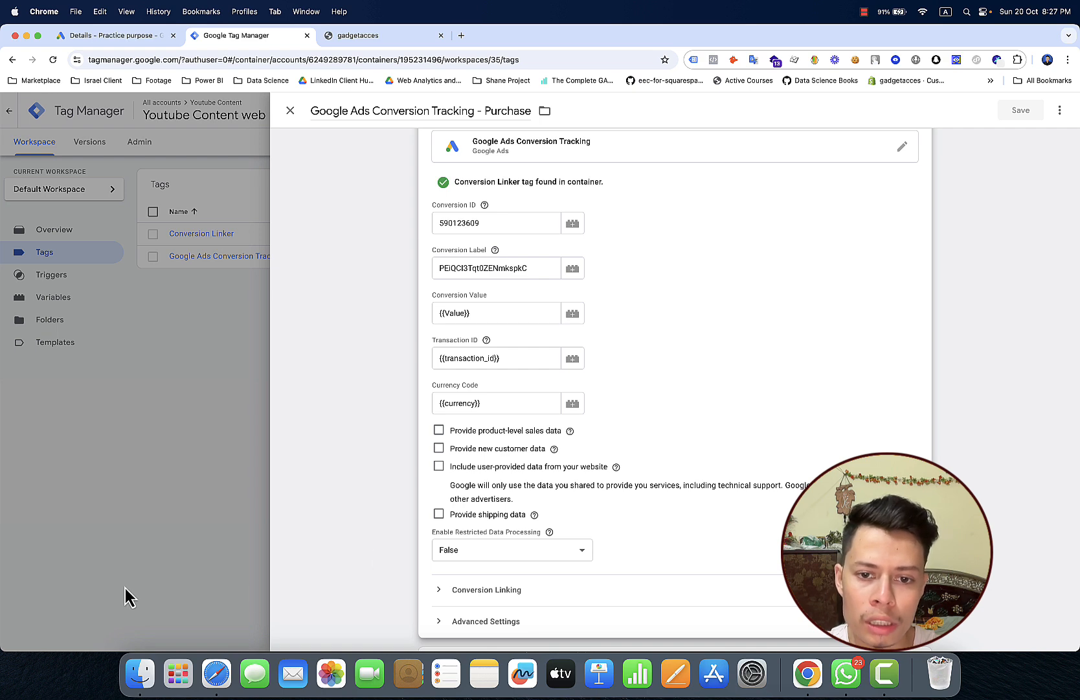
Switch to Google Ads and open the Purcahse conversion action from the conversion goals summary.
{"action": "left_click", "coordinate": [358, 36]}
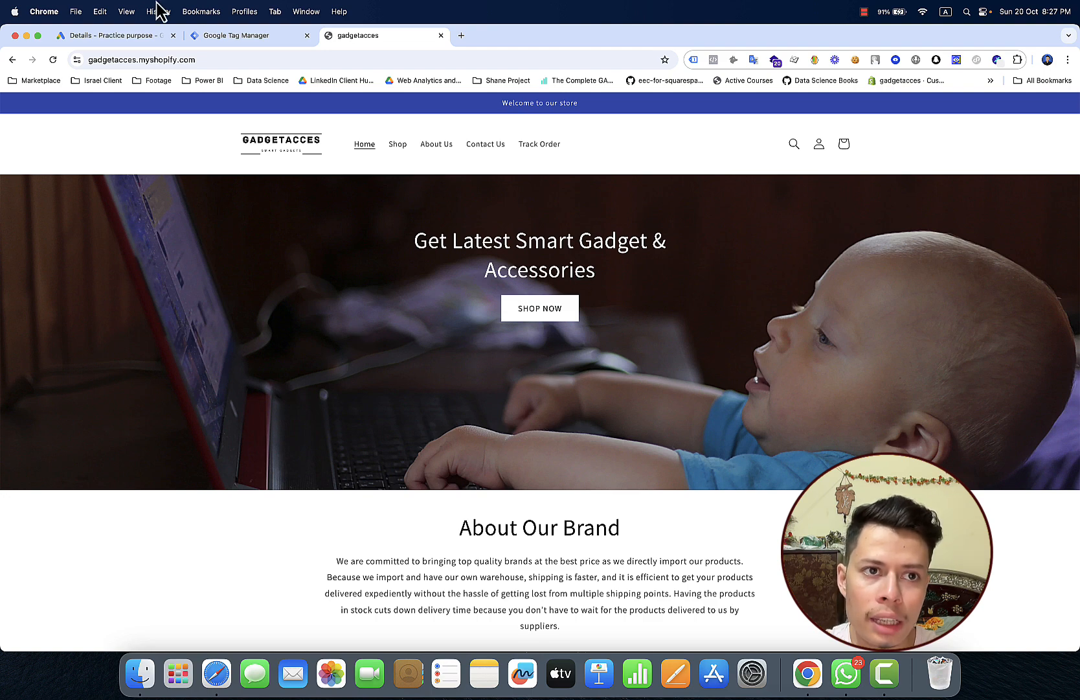
{"action": "left_click", "coordinate": [140, 35]}
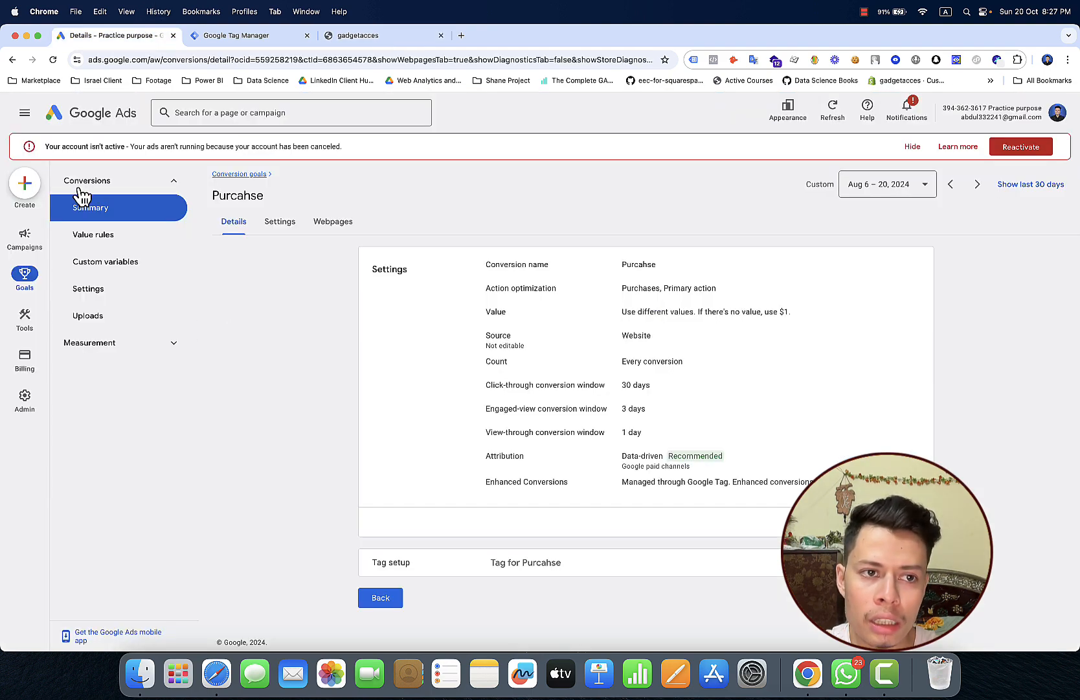
{"action": "mouse_move", "coordinate": [44, 234]}
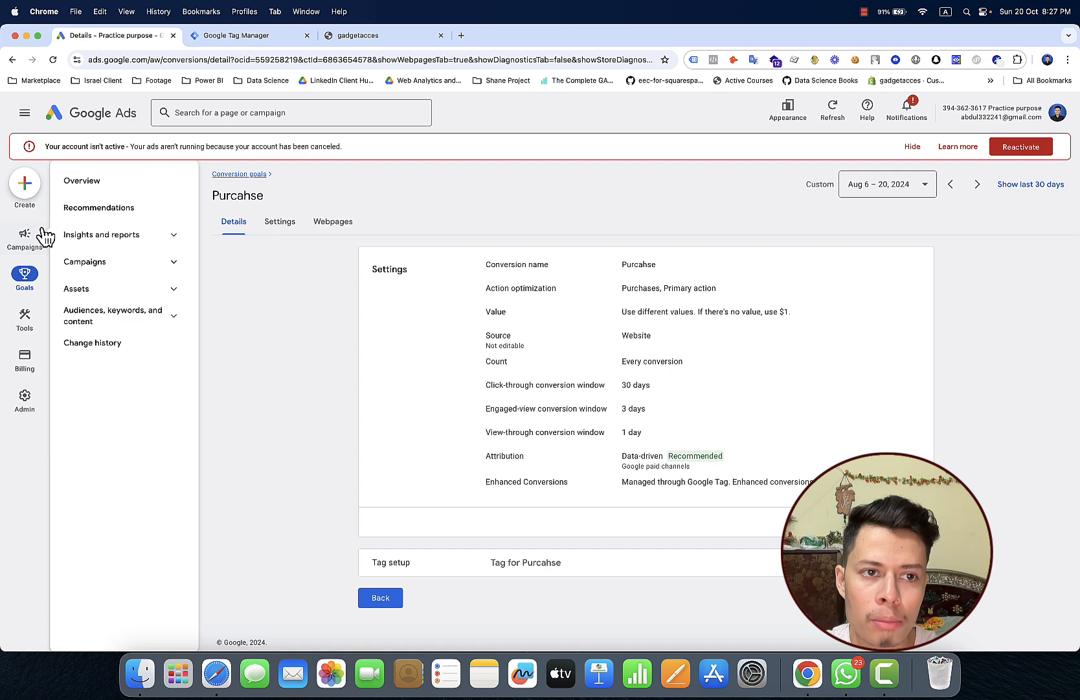
{"action": "left_click", "coordinate": [84, 186]}
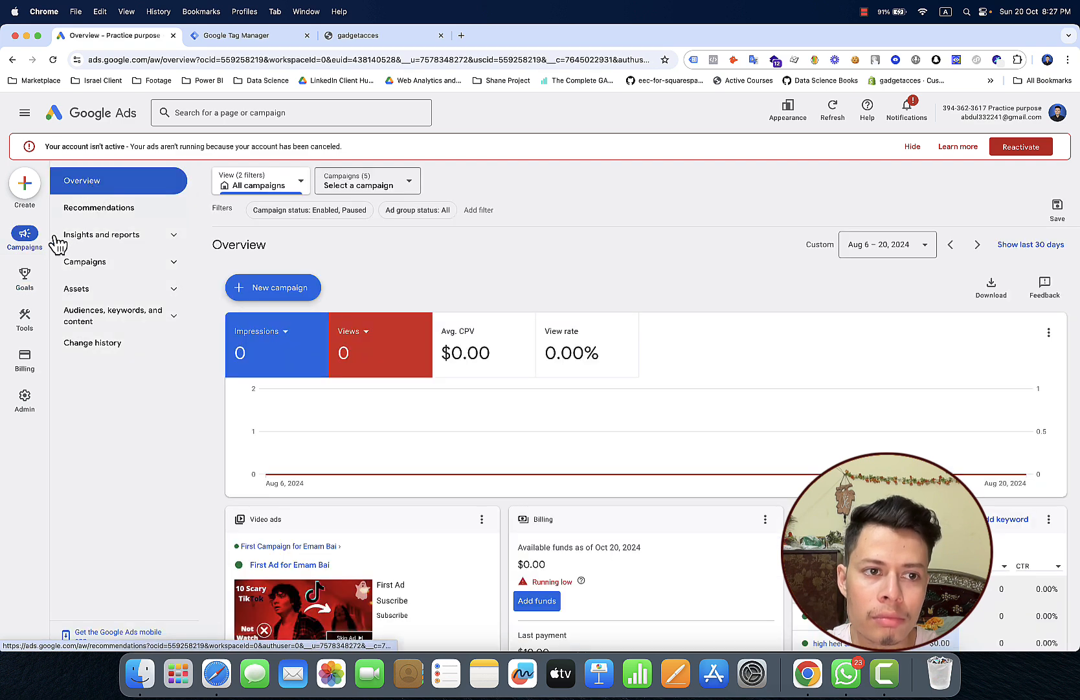
{"action": "mouse_move", "coordinate": [25, 280]}
{"action": "left_click", "coordinate": [114, 210]}
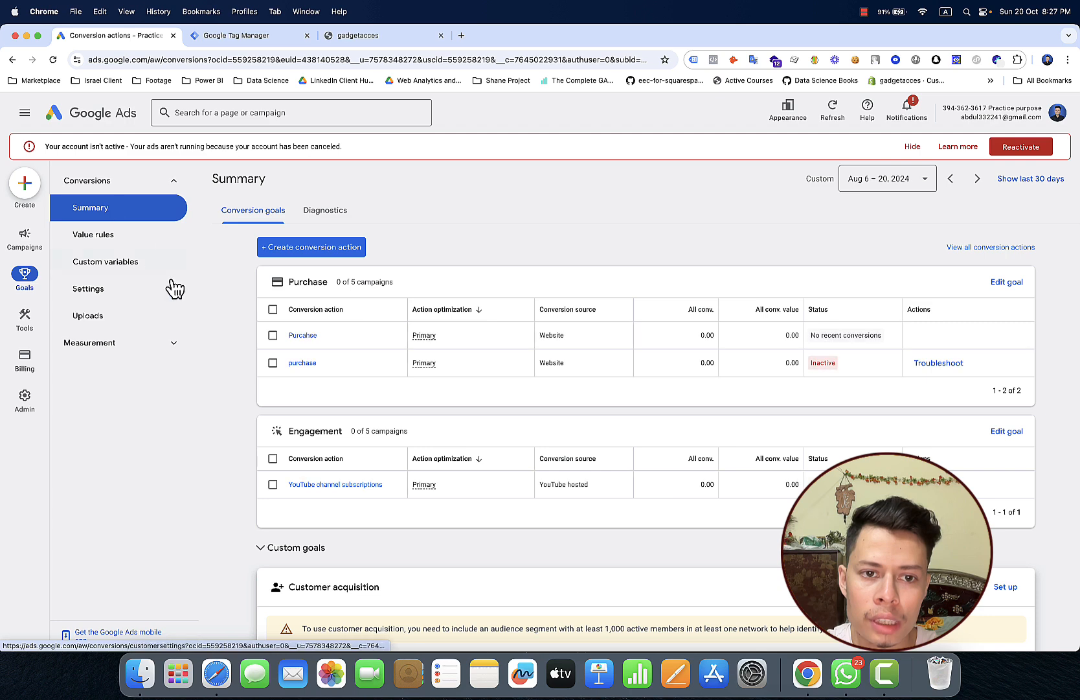
{"action": "left_click", "coordinate": [302, 336]}
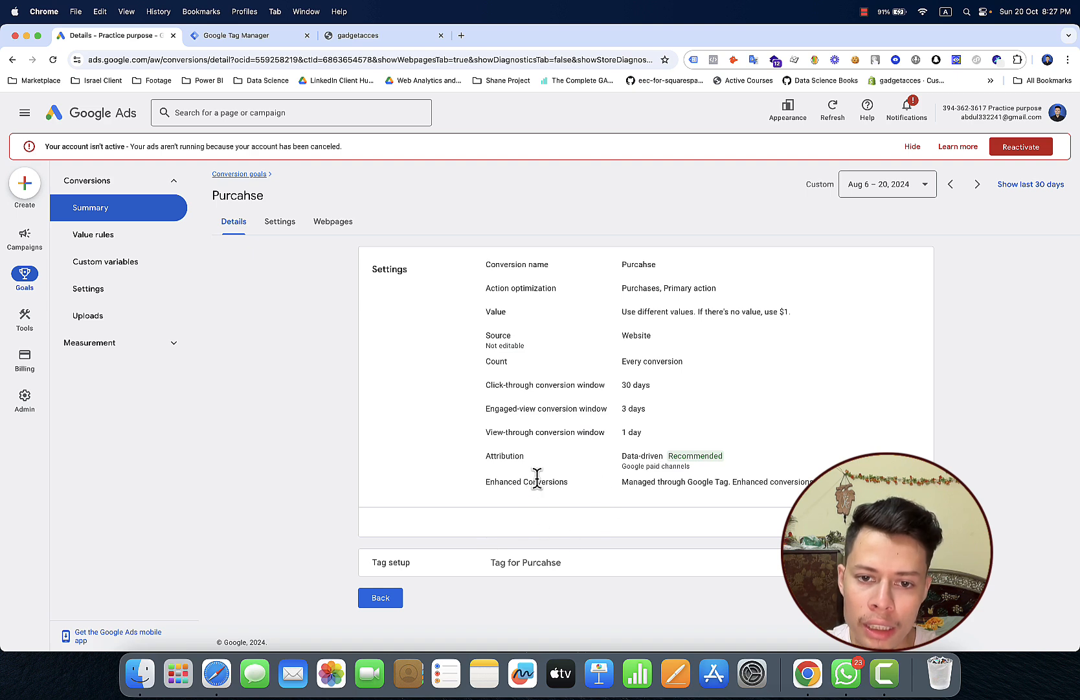
Open the conversion action's settings and check whether enhanced conversions are used for it.
{"action": "left_click", "coordinate": [897, 522]}
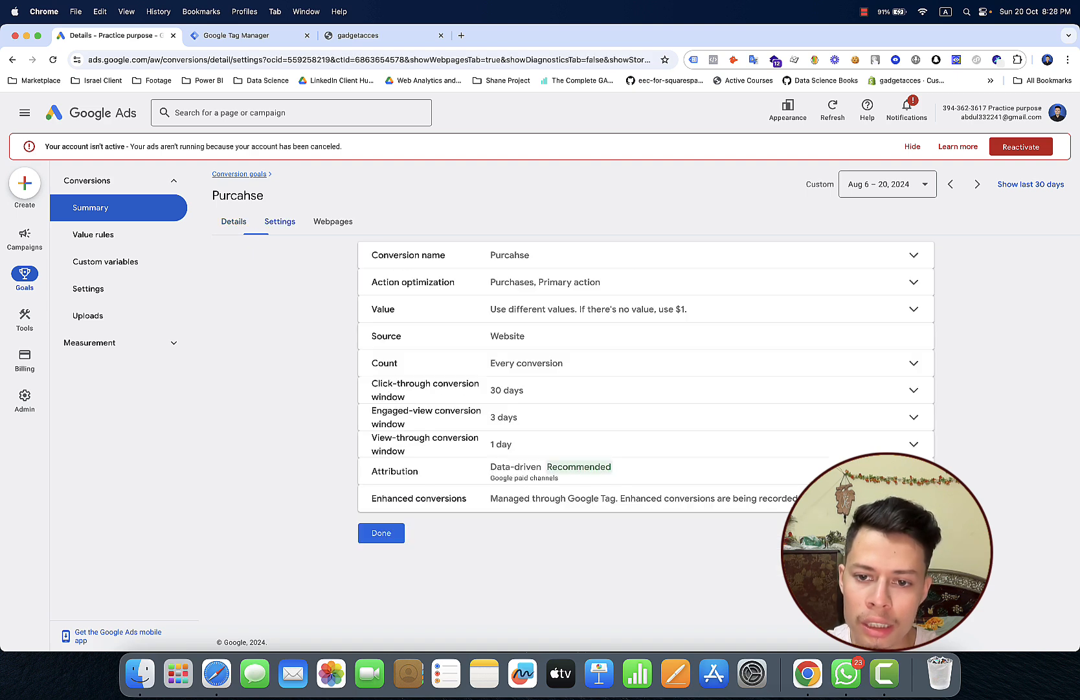
{"action": "left_click", "coordinate": [649, 504]}
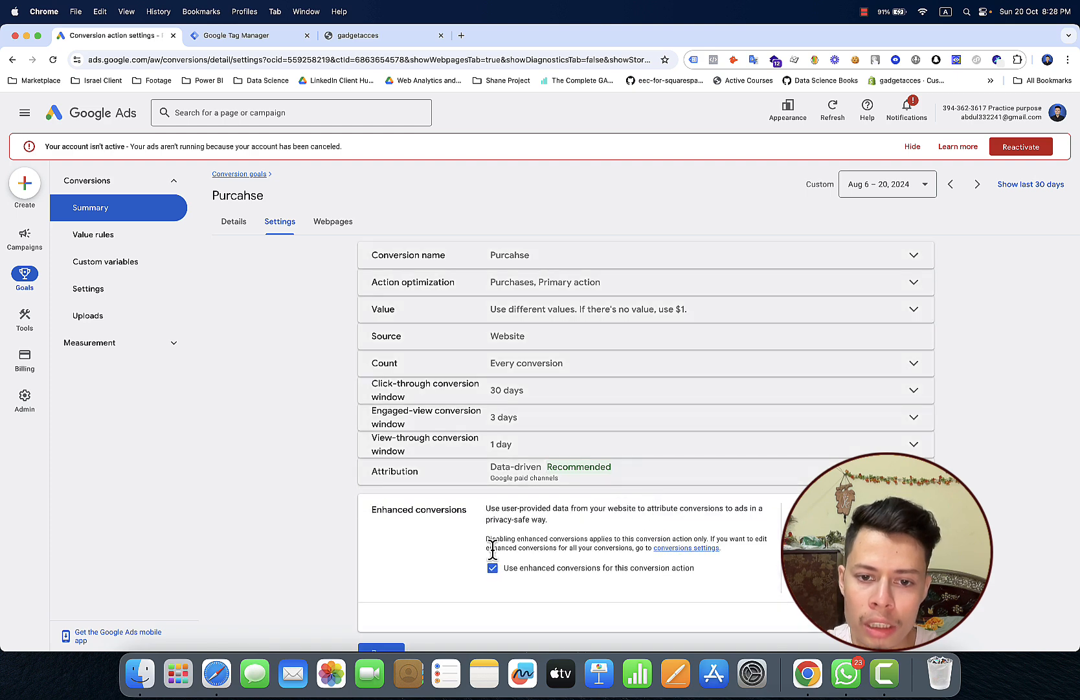
{"action": "scroll", "coordinate": [495, 558], "scroll_direction": "down", "scroll_amount": 2}
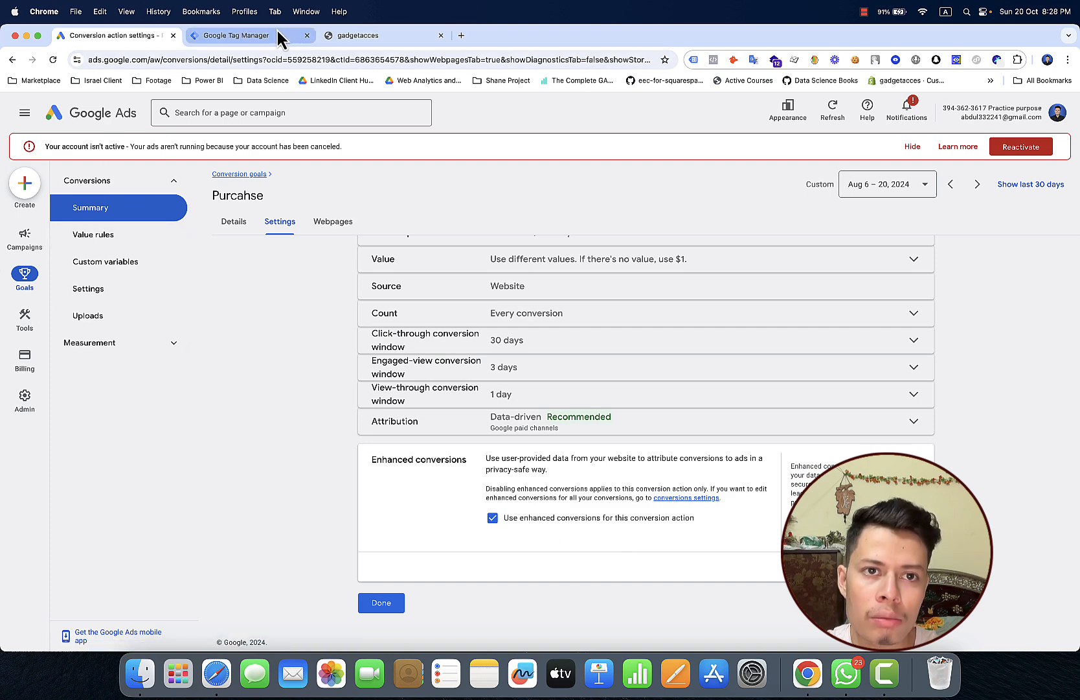
Switch to Google Tag Manager and close the purchase conversion tag.
{"action": "left_click", "coordinate": [227, 40]}
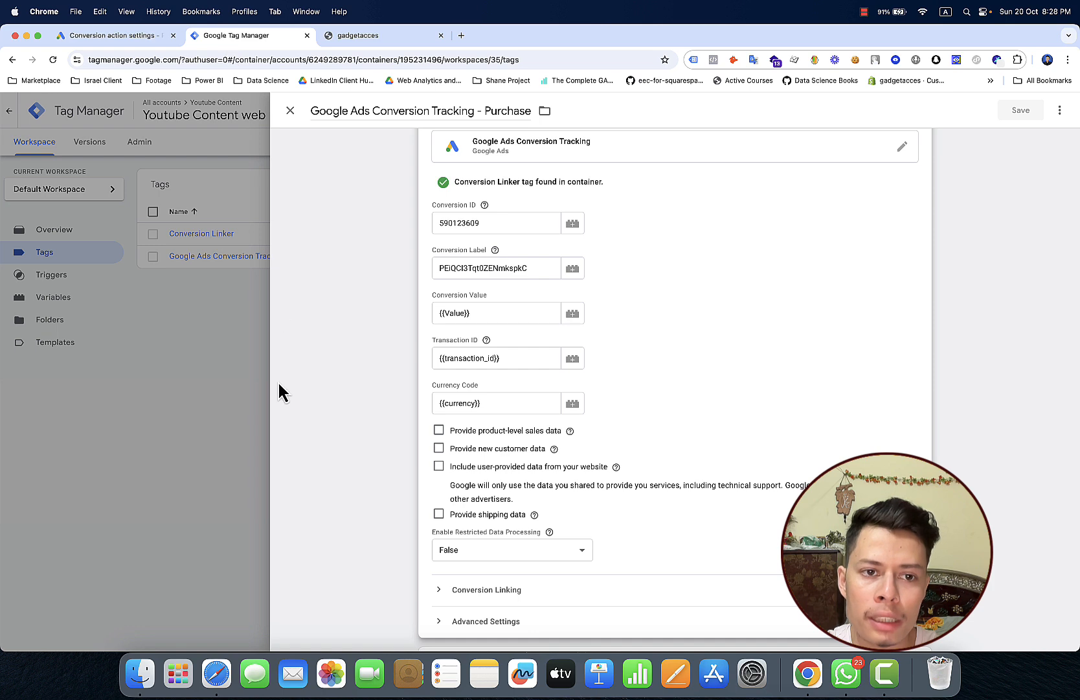
{"action": "left_click", "coordinate": [182, 392]}
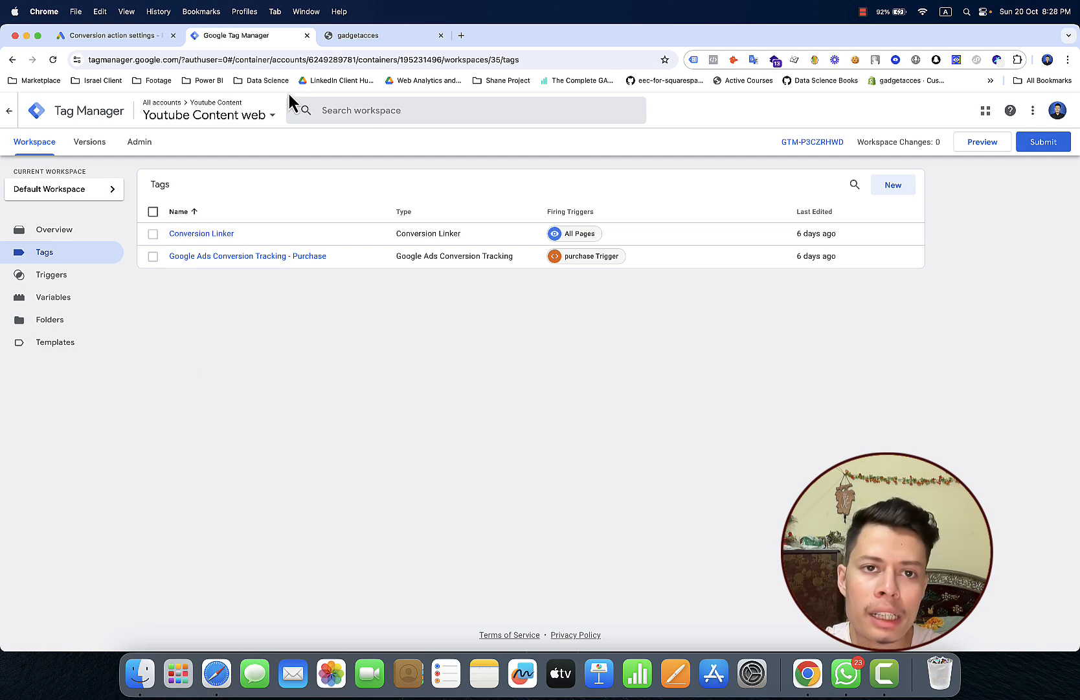
Switch to the gadgetacces store and start an immediate checkout for the xiaomi mijia kitchen sink sponge holder.
{"action": "left_click", "coordinate": [354, 40]}
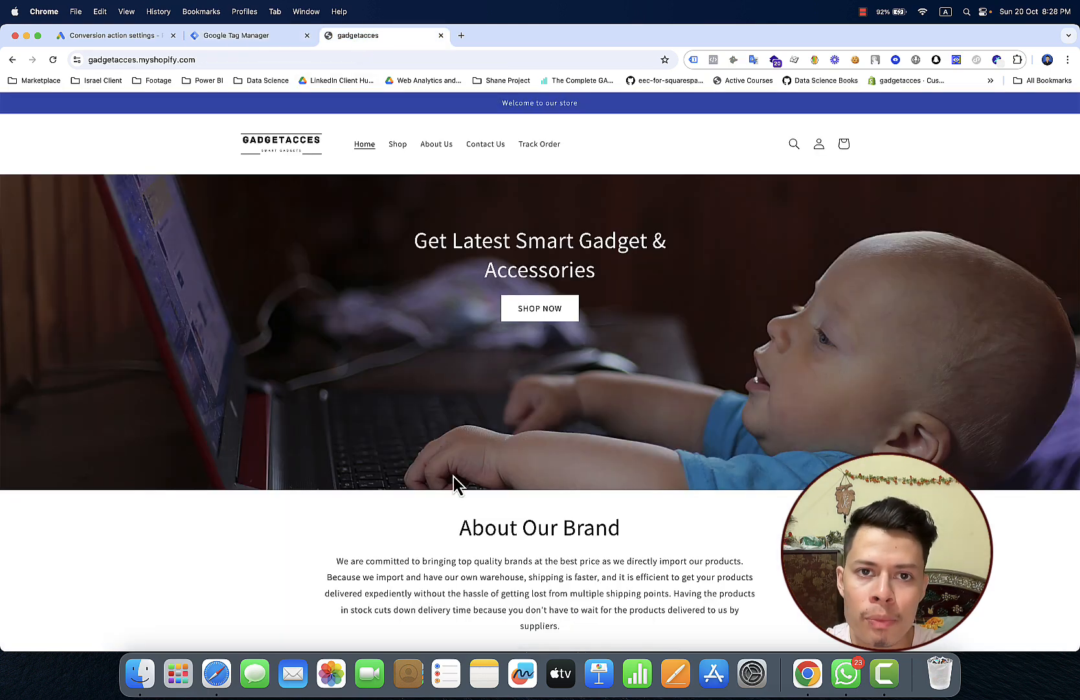
{"action": "scroll", "coordinate": [454, 479], "scroll_direction": "down", "scroll_amount": 10}
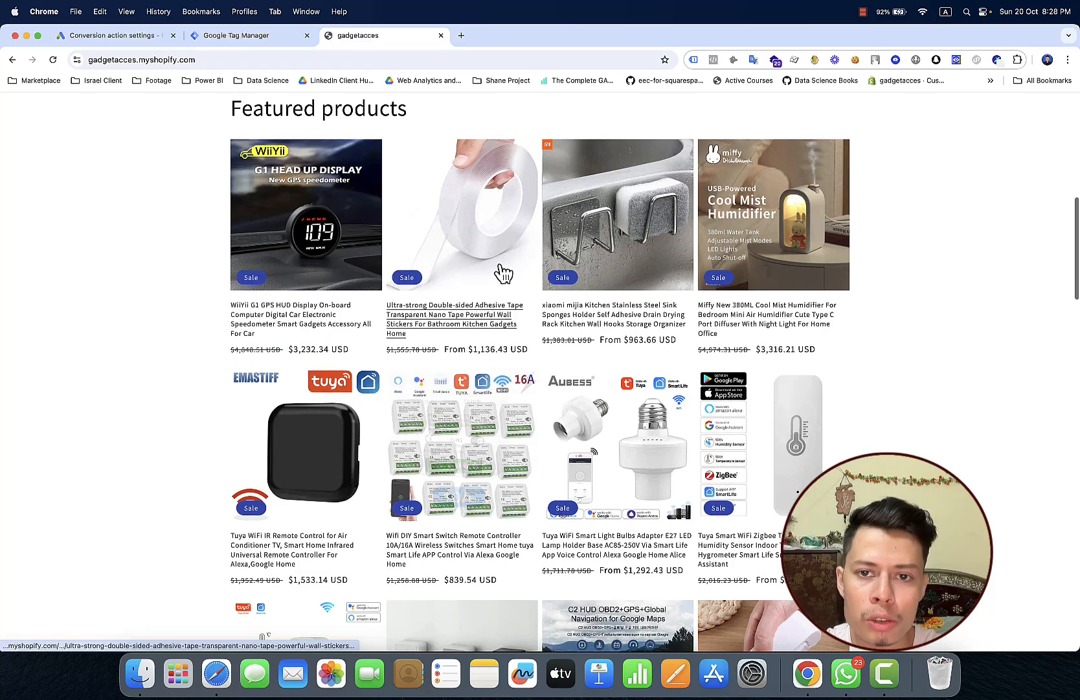
{"action": "left_click", "coordinate": [624, 234]}
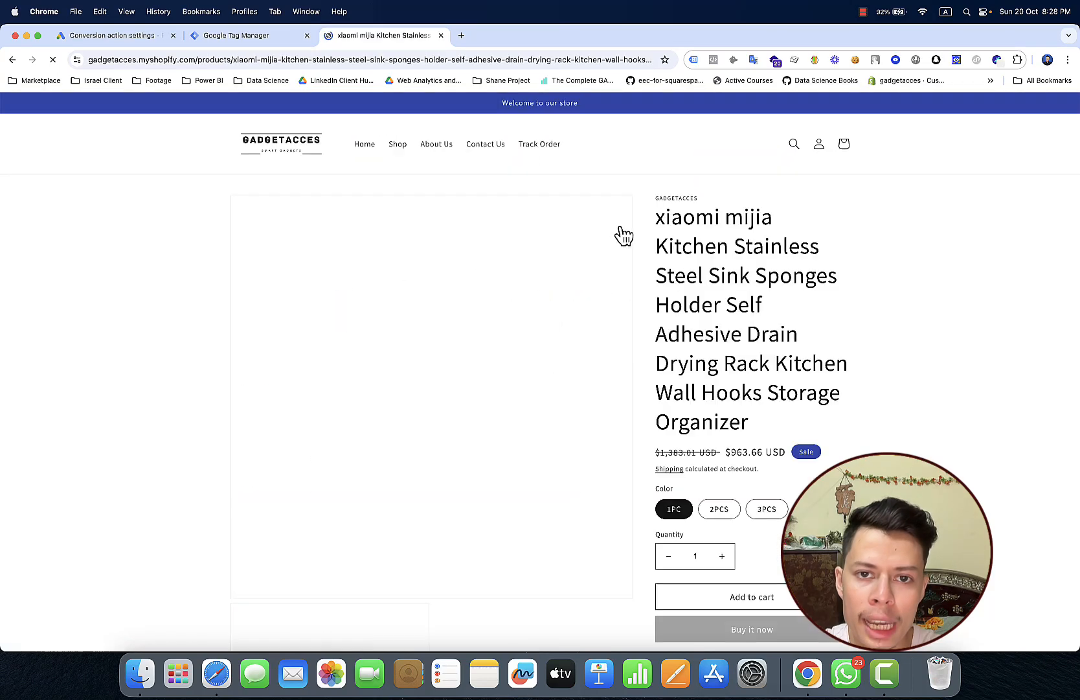
{"action": "left_click", "coordinate": [747, 638]}
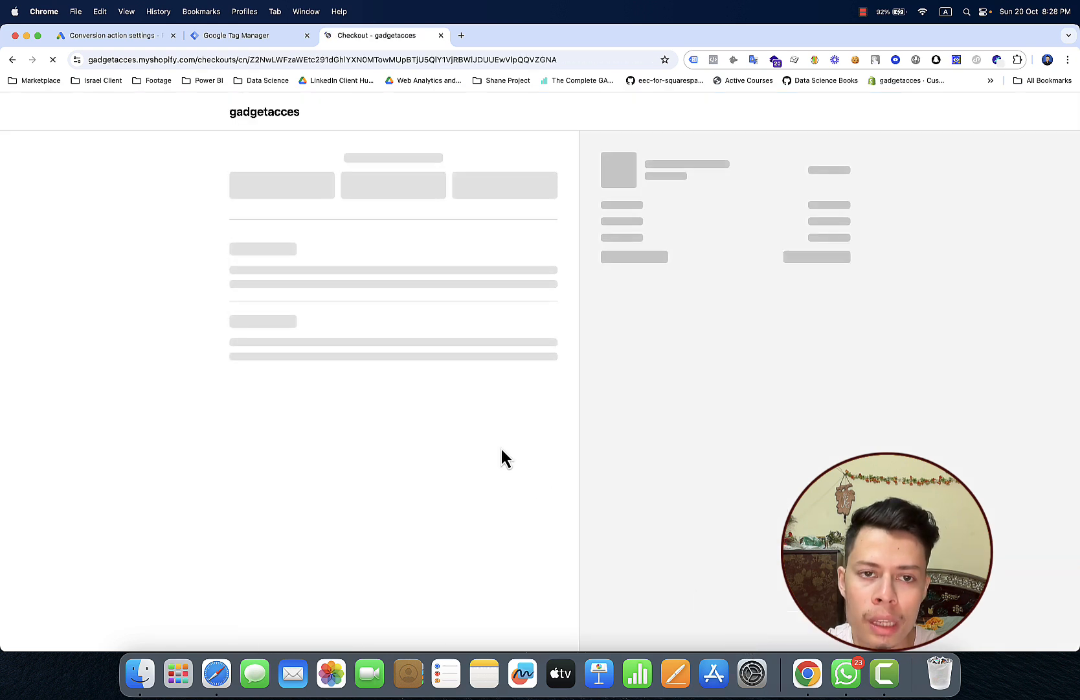
Fill in the checkout's contact e-mail, customer name and delivery address from the saved autofill entries.
{"action": "left_click", "coordinate": [355, 186]}
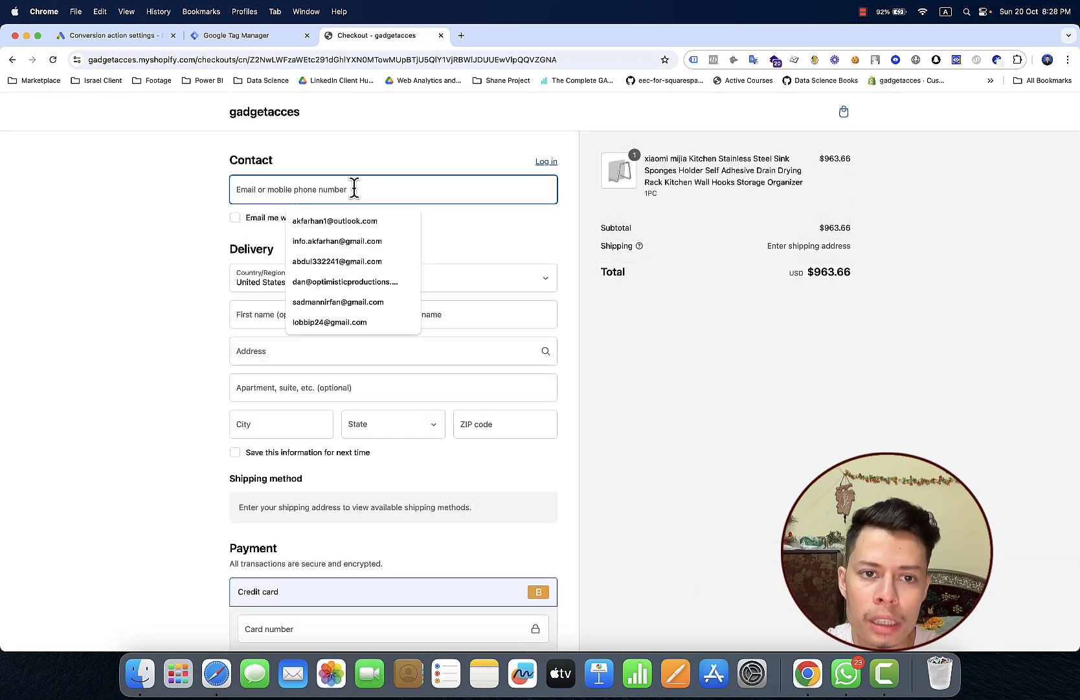
{"action": "left_click", "coordinate": [361, 223]}
{"action": "left_click", "coordinate": [314, 306]}
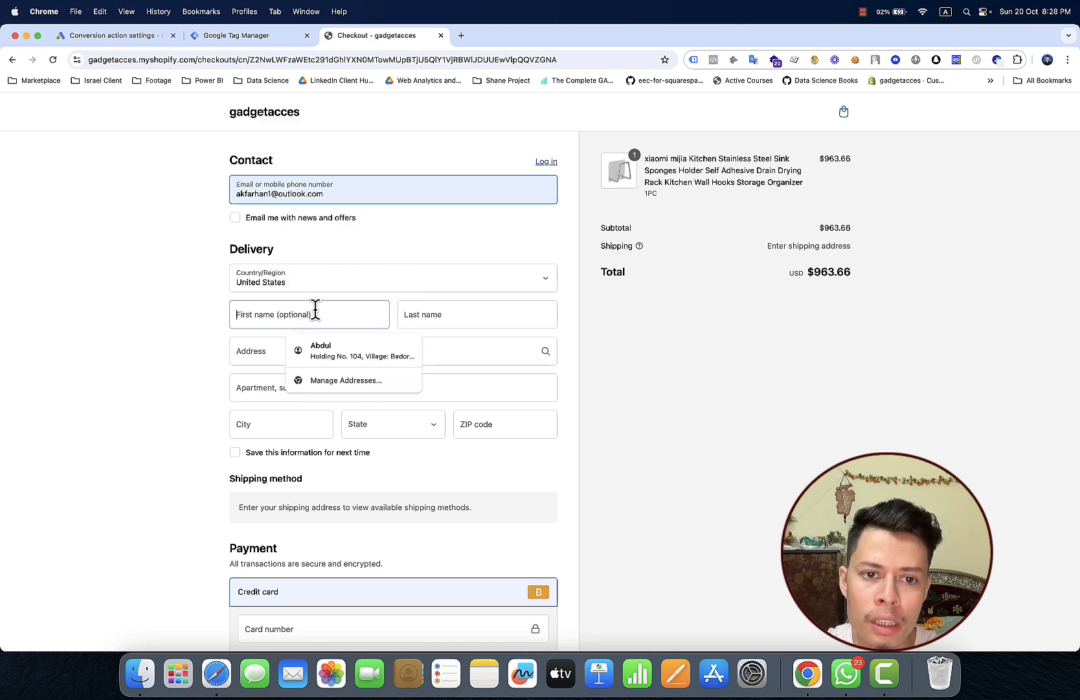
{"action": "left_click", "coordinate": [335, 346]}
Choose Alabama as the delivery state and replace the ZIP code with one valid for that state.
{"action": "left_click", "coordinate": [379, 430]}
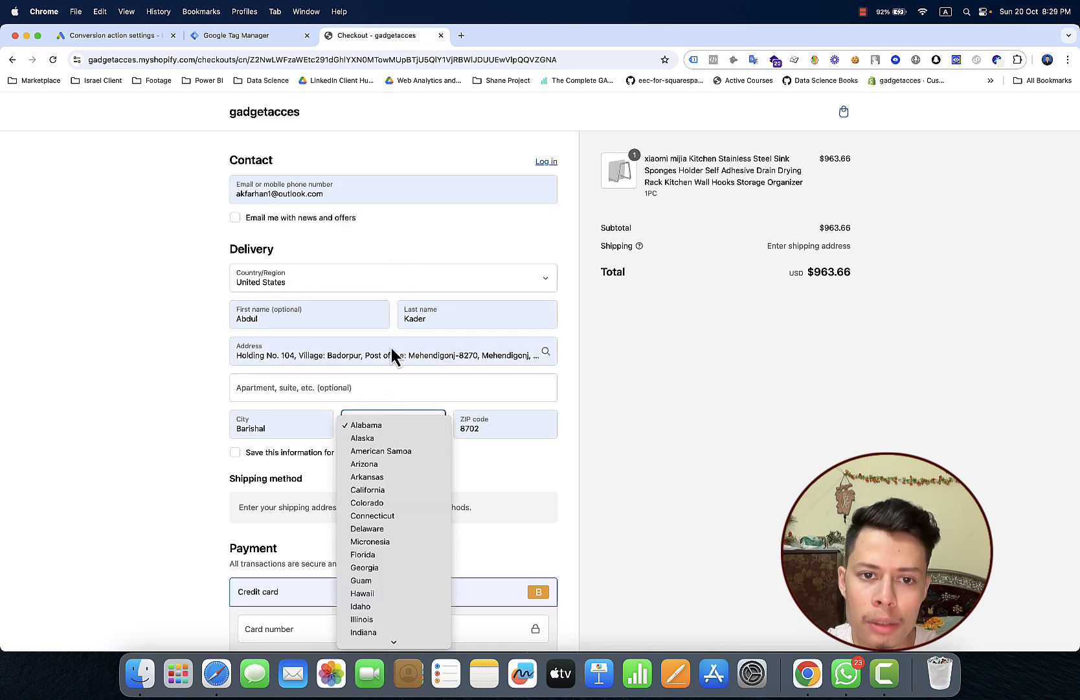
{"action": "left_click", "coordinate": [411, 426]}
{"action": "left_click", "coordinate": [496, 429]}
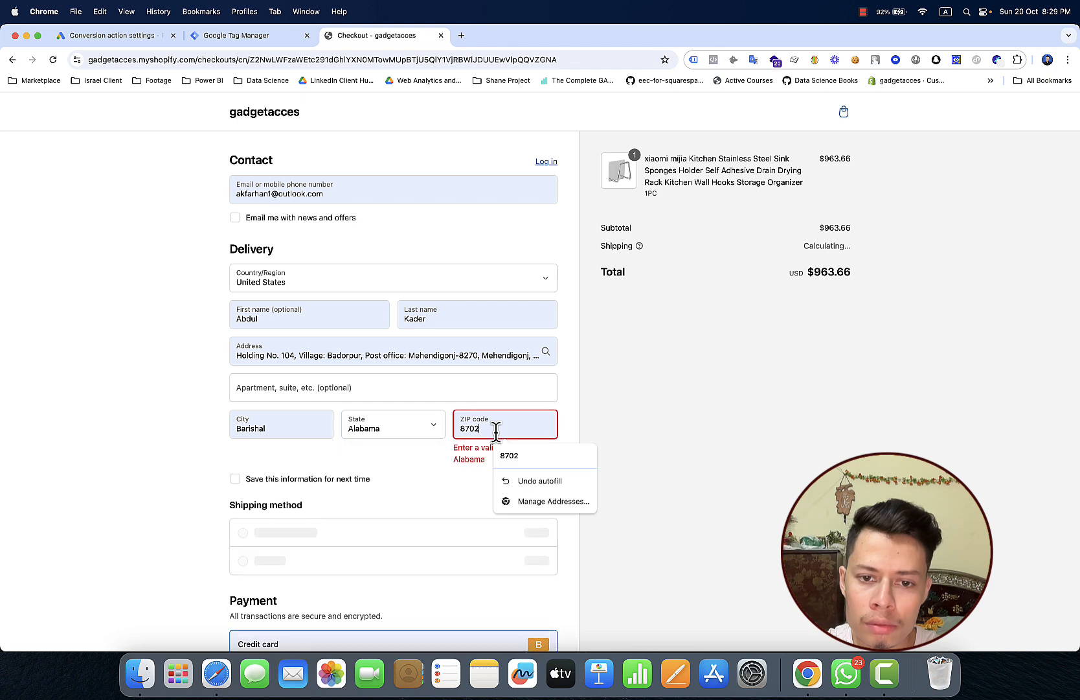
{"action": "key", "text": "BackSpace"}
{"action": "key", "text": "BackSpace"}
{"action": "key", "text": "BackSpace"}
{"action": "key", "text": "BackSpace"}
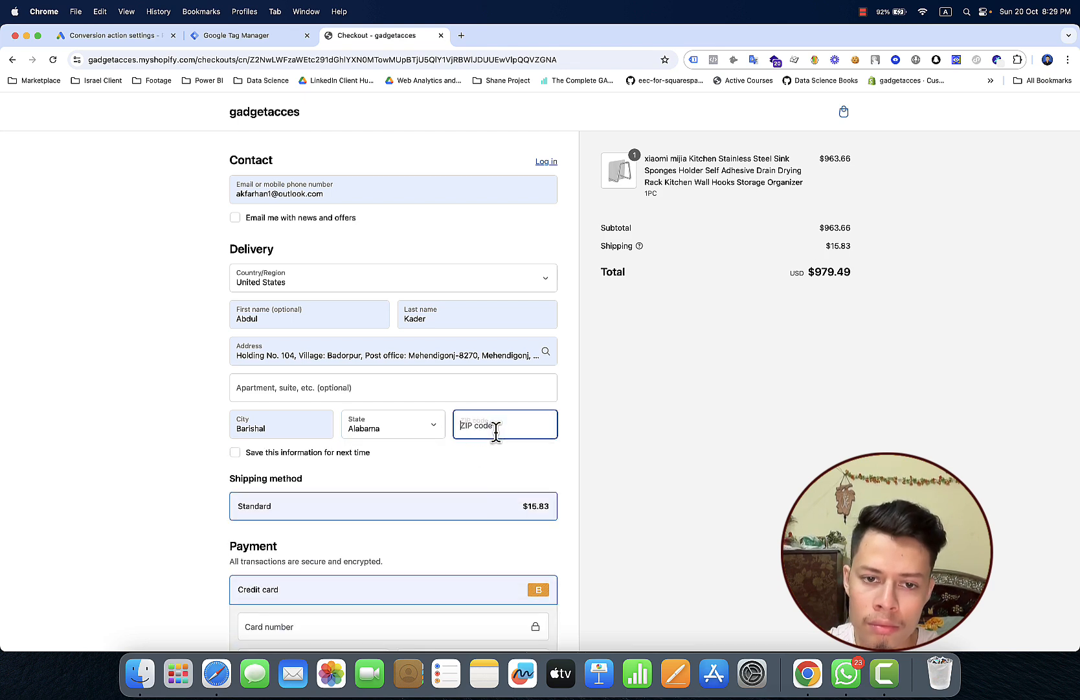
{"action": "left_click", "coordinate": [523, 459]}
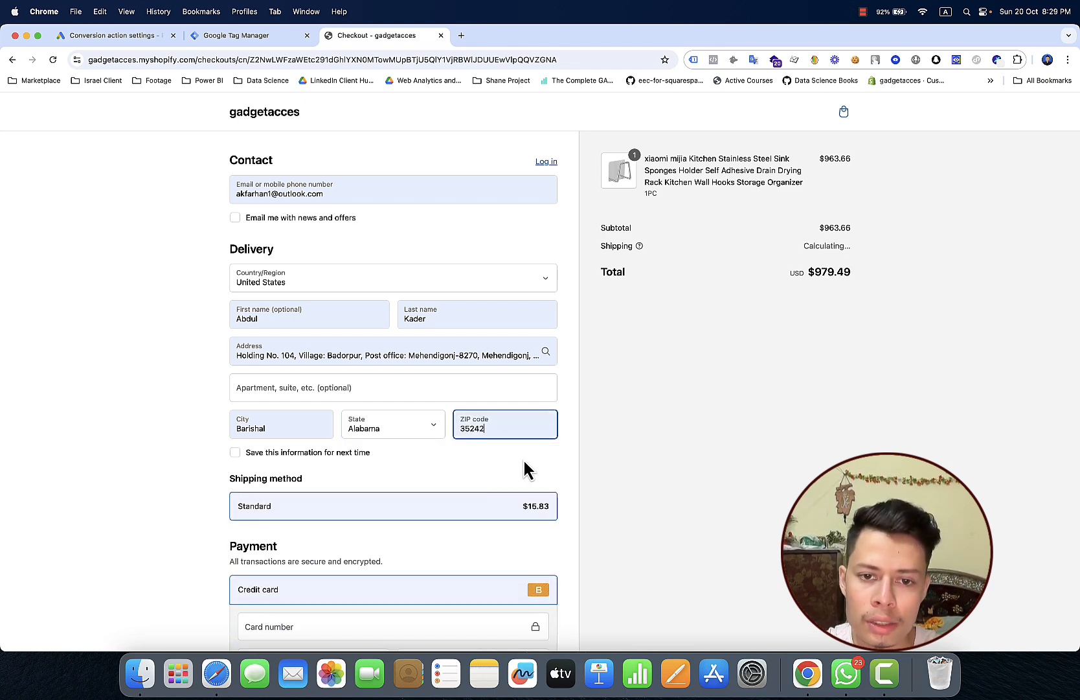
Enter the card number, security code and expiration date in the payment section and pay for the order.
{"action": "scroll", "coordinate": [510, 481], "scroll_direction": "down", "scroll_amount": 5}
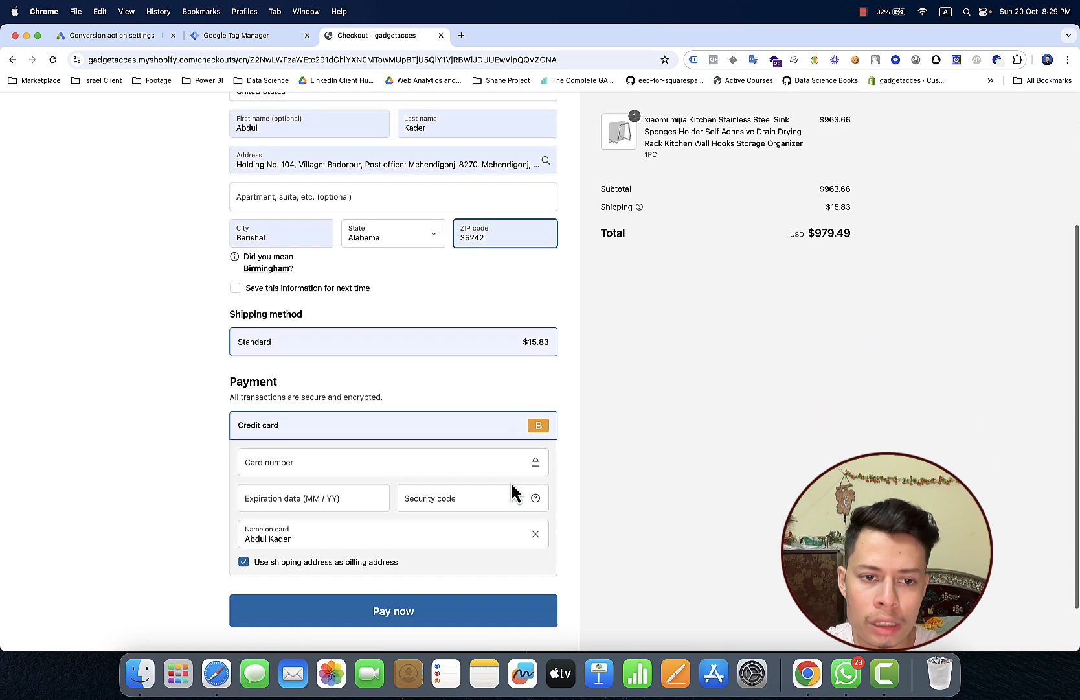
{"action": "left_click", "coordinate": [399, 398]}
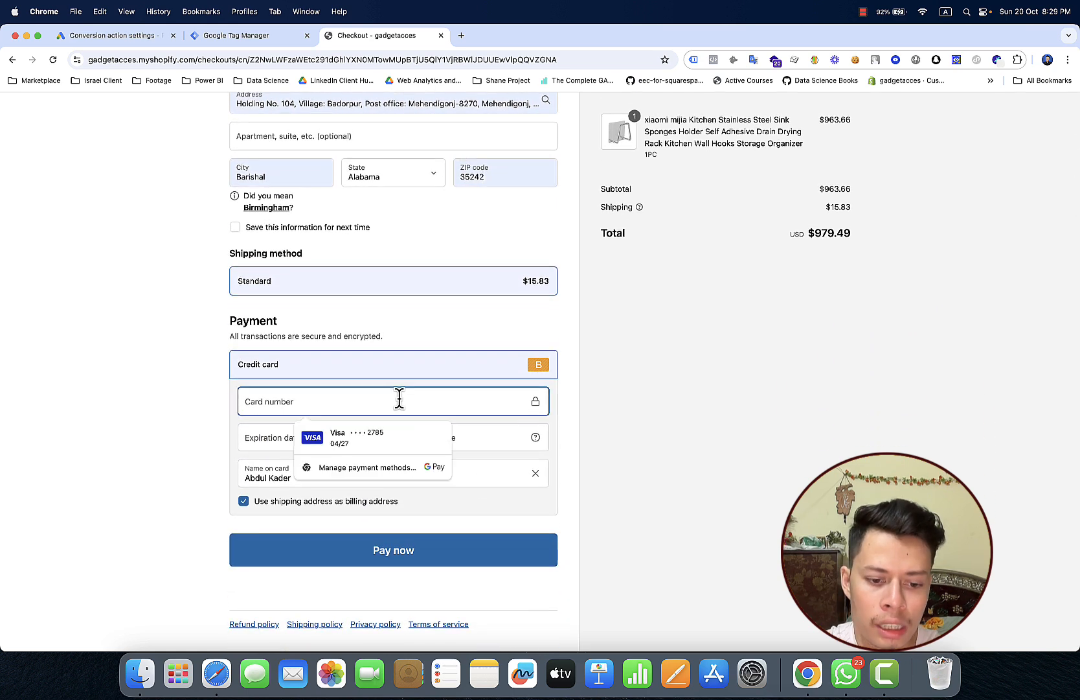
{"action": "type", "text": "1"}
{"action": "left_click", "coordinate": [463, 438]}
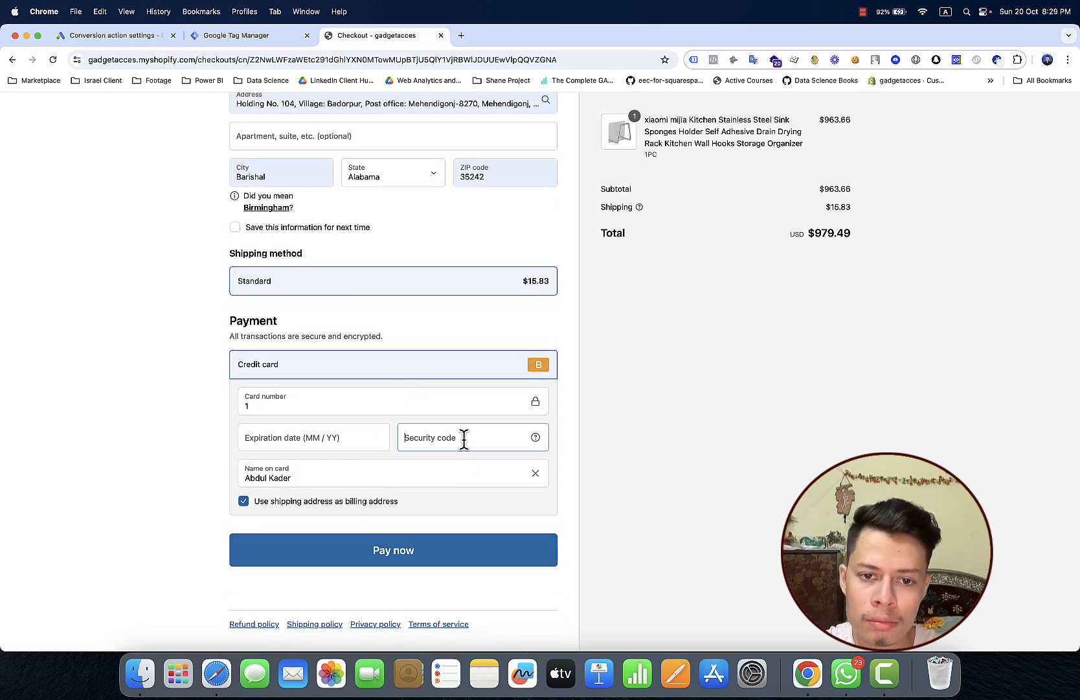
{"action": "type", "text": "111"}
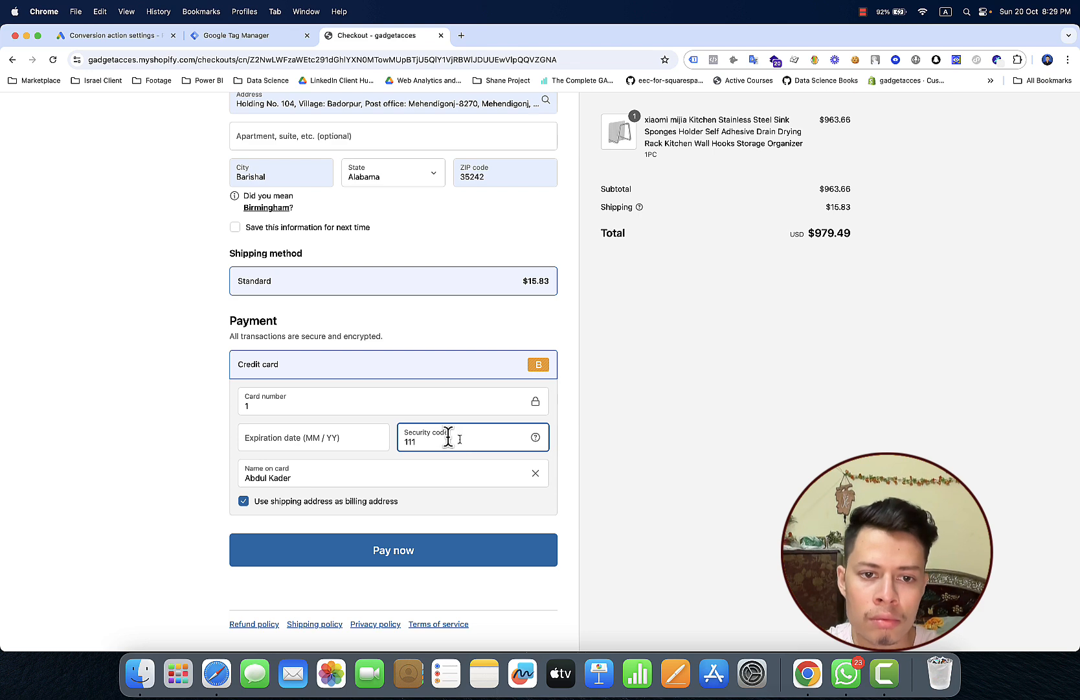
{"action": "left_click", "coordinate": [341, 434]}
{"action": "type", "text": "1"}
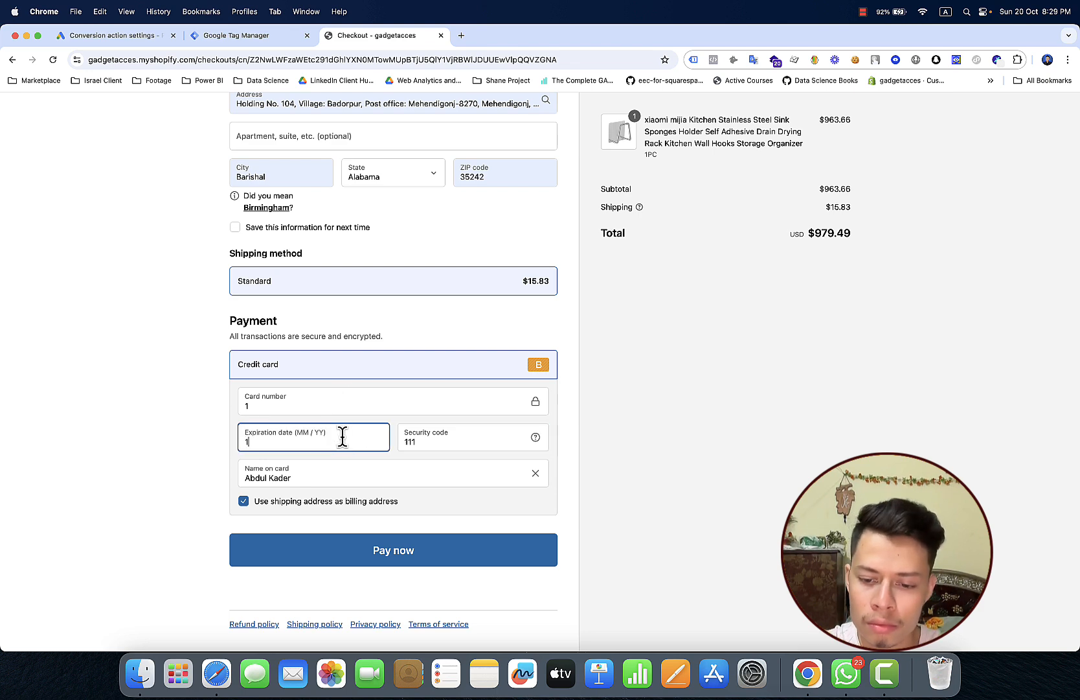
{"action": "type", "text": "0 / 29"}
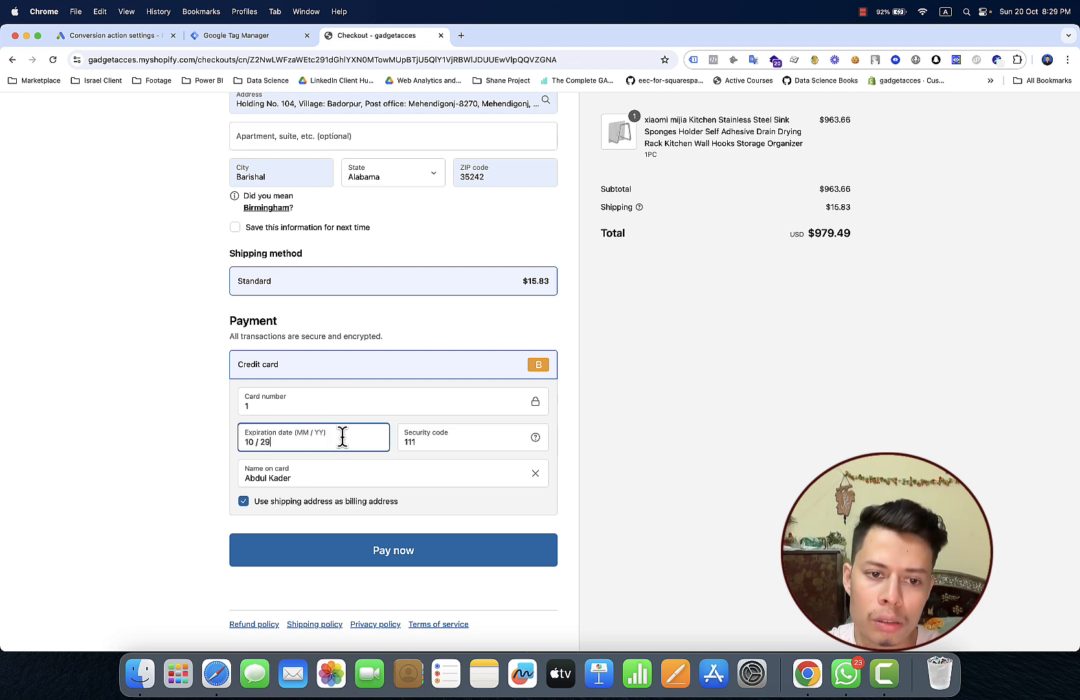
{"action": "left_click", "coordinate": [366, 550]}
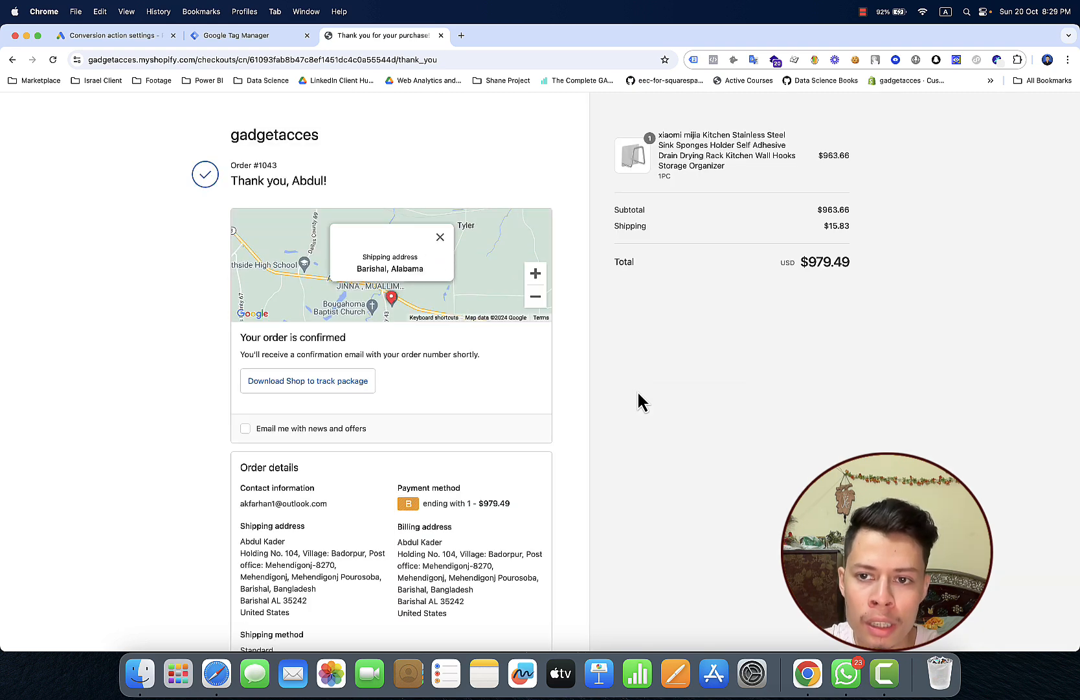
Open the developer console on the order's thank-you page and switch its JavaScript context to the web-pixel sandbox.
{"action": "right_click", "coordinate": [638, 393]}
{"action": "left_click", "coordinate": [671, 585]}
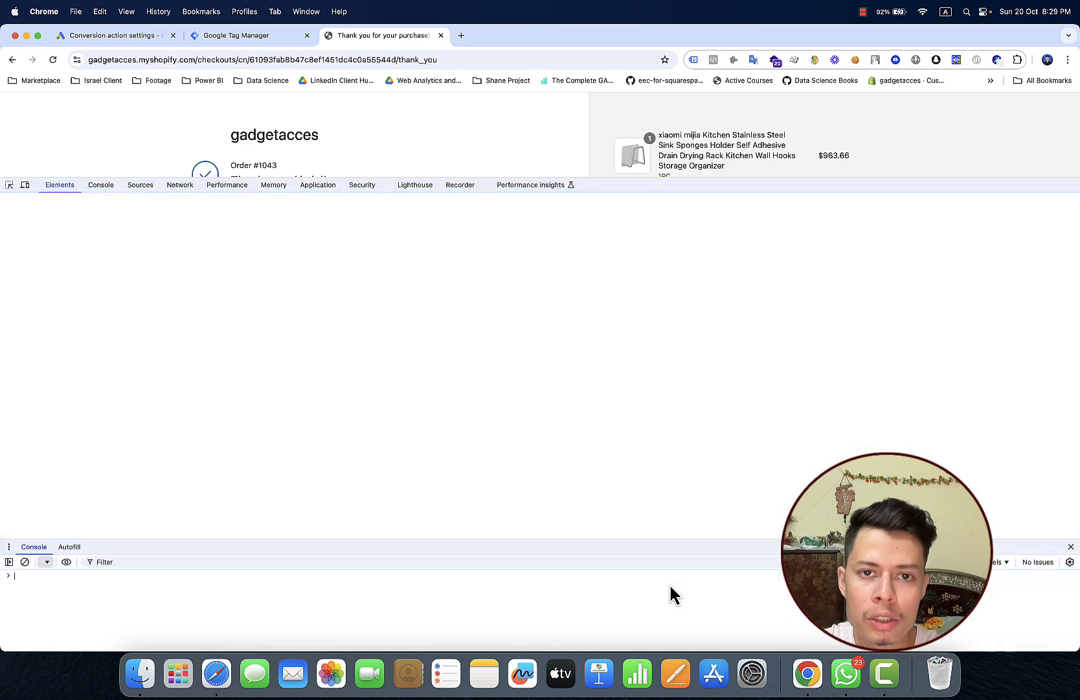
{"action": "left_click", "coordinate": [101, 188]}
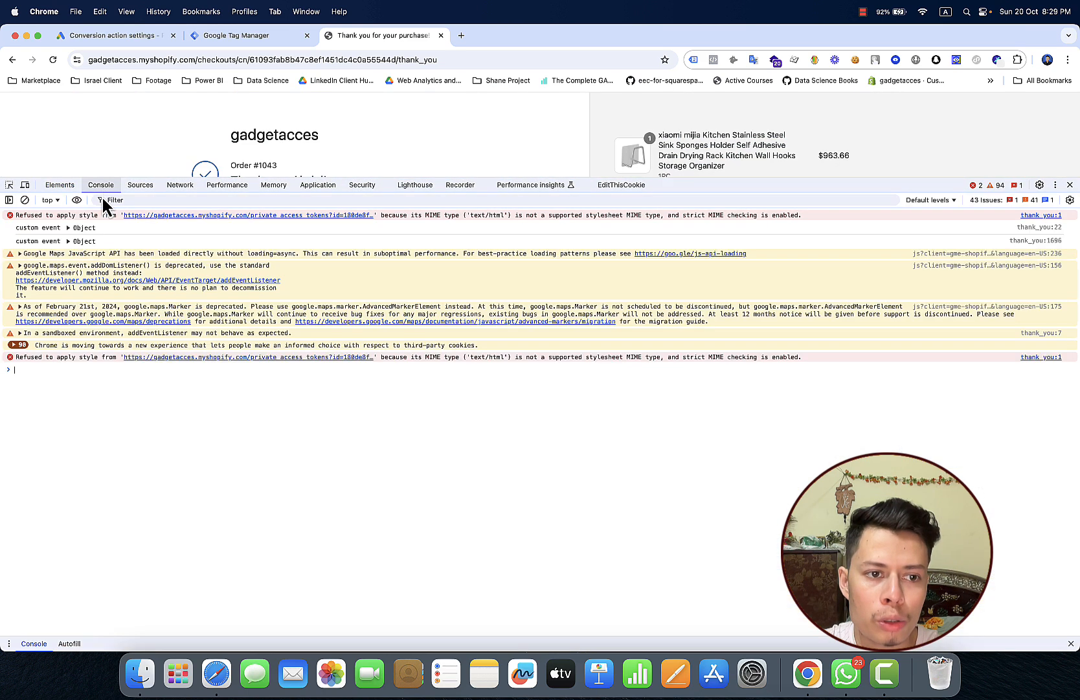
{"action": "left_click", "coordinate": [52, 200]}
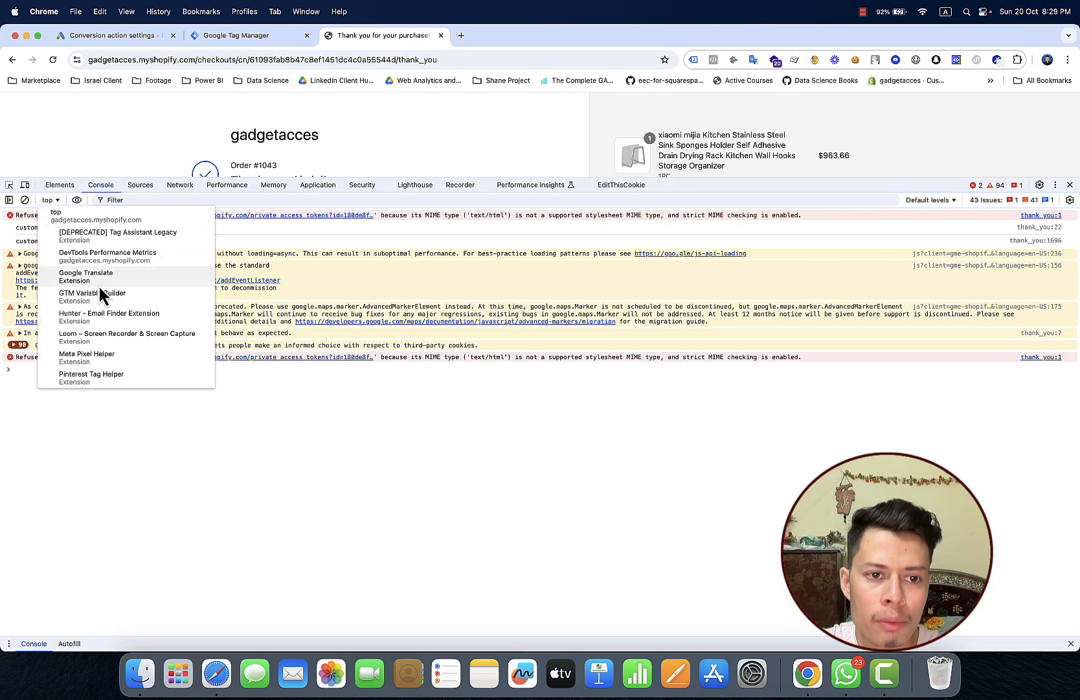
{"action": "scroll", "coordinate": [98, 285], "scroll_direction": "down", "scroll_amount": 5}
{"action": "scroll", "coordinate": [99, 284], "scroll_direction": "down", "scroll_amount": 3}
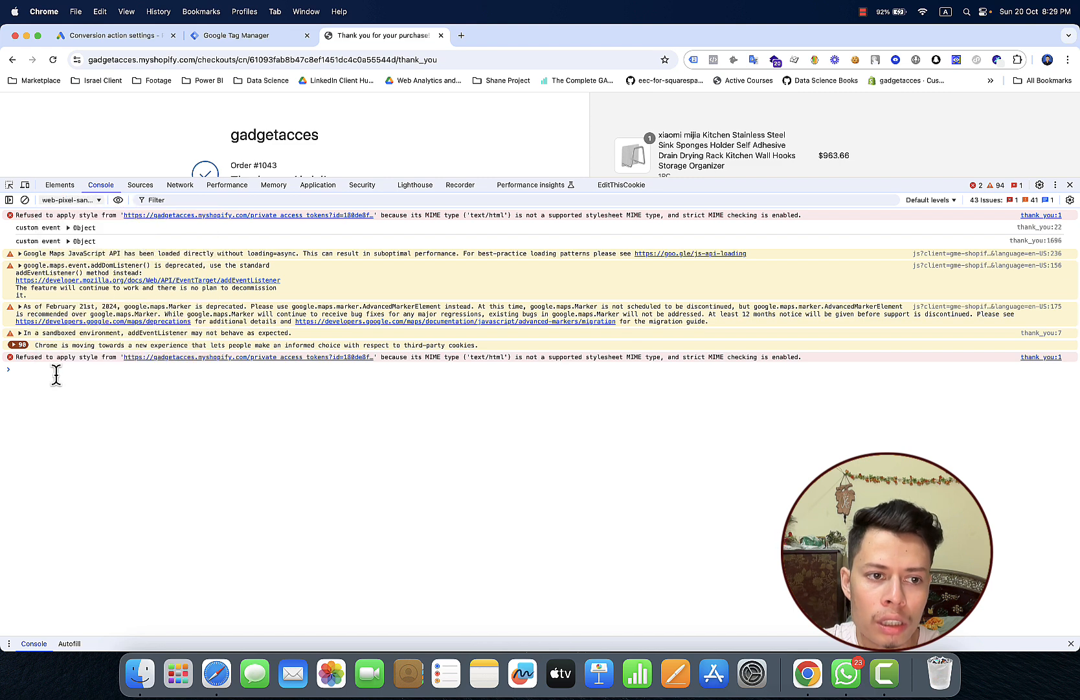
Evaluate dataLayer in the console within the web-pixel sandbox context and expand the returned array.
{"action": "left_click", "coordinate": [90, 202]}
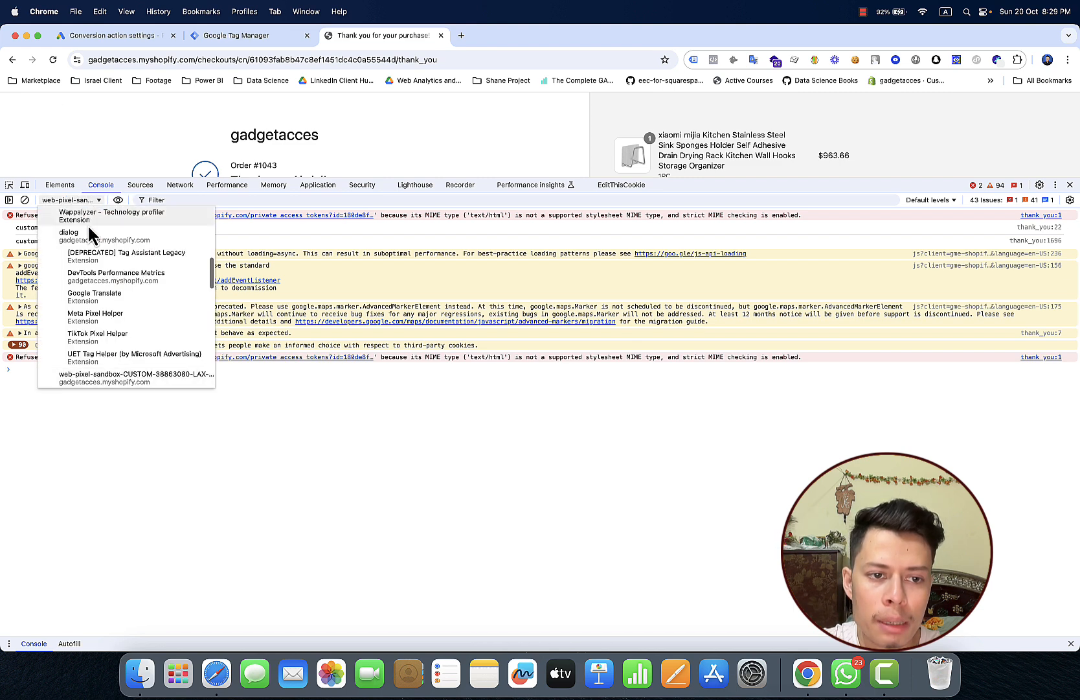
{"action": "left_click", "coordinate": [29, 387]}
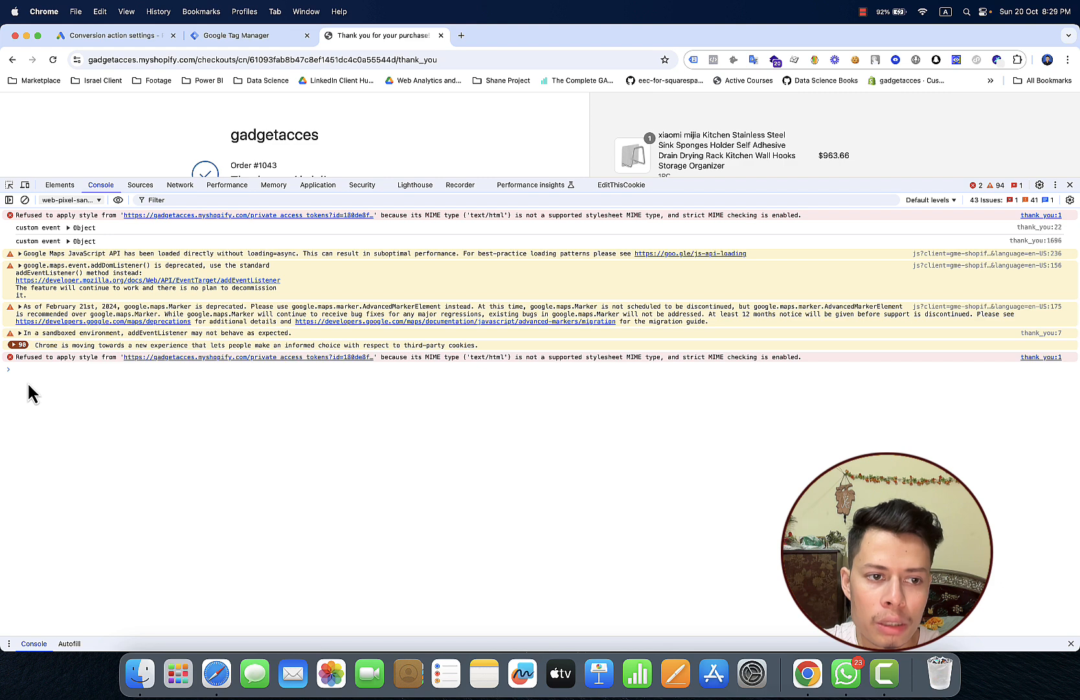
{"action": "type", "text": "data"}
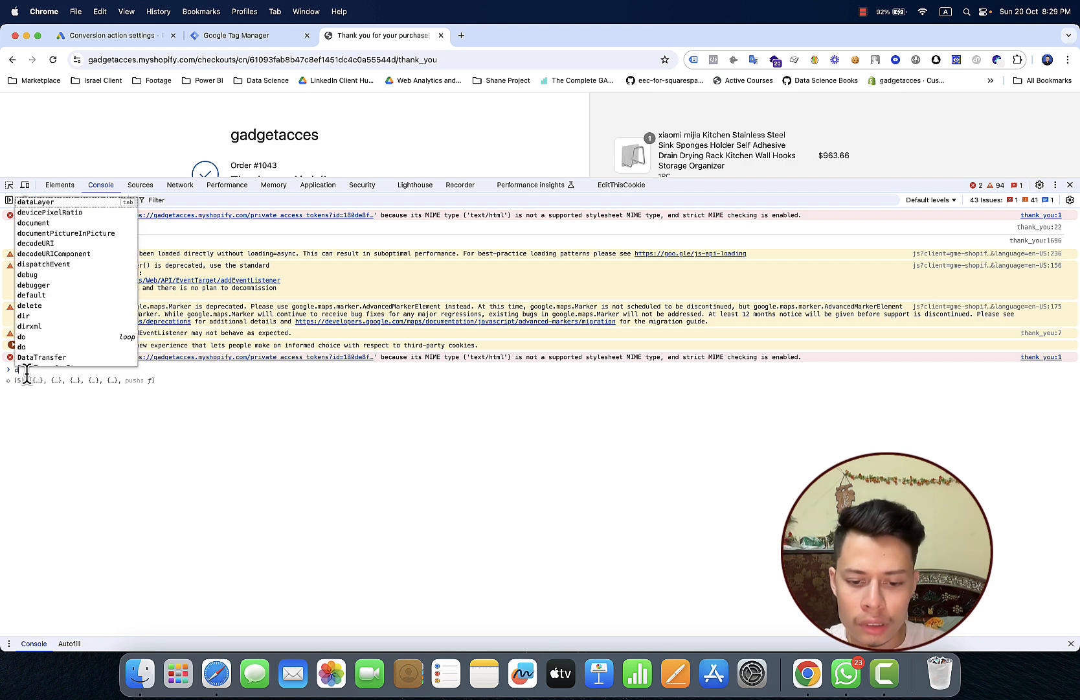
{"action": "left_click", "coordinate": [104, 202]}
{"action": "key", "text": "Return"}
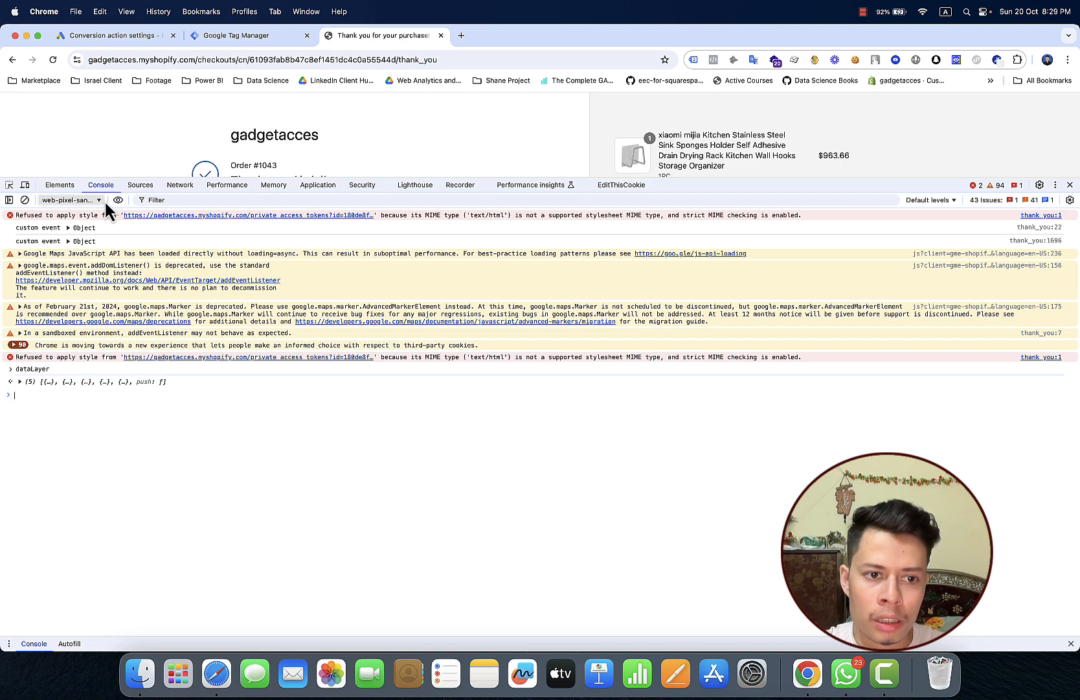
{"action": "left_click", "coordinate": [20, 382]}
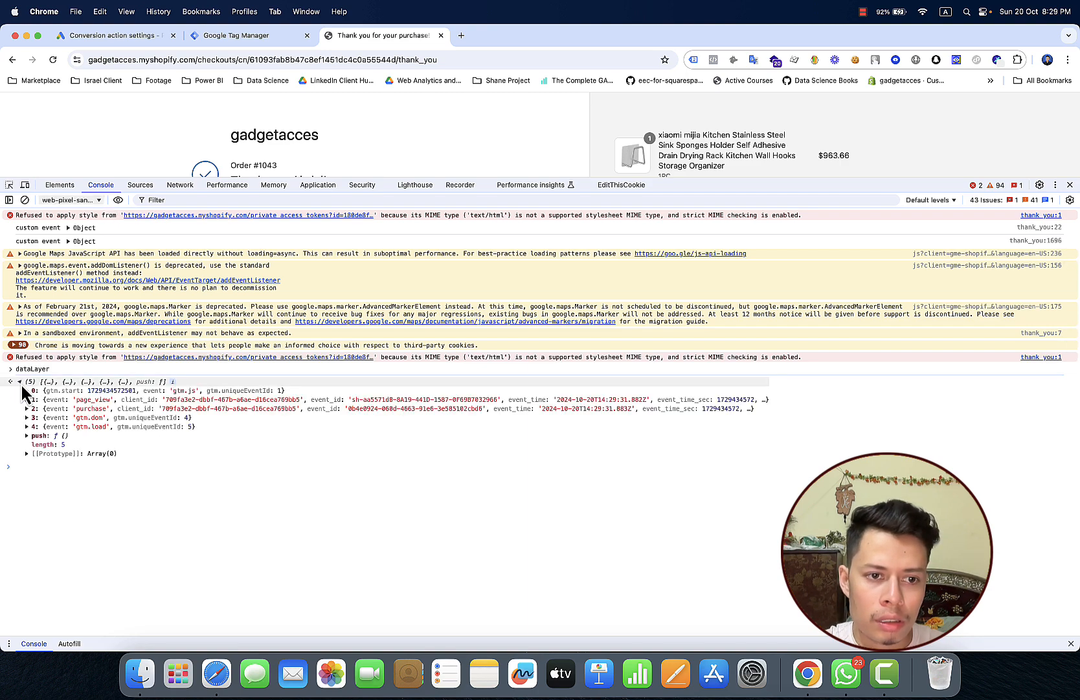
Expand the purchase event in the data layer and look through its ecommerce, platform and page fields.
{"action": "double_click", "coordinate": [58, 412]}
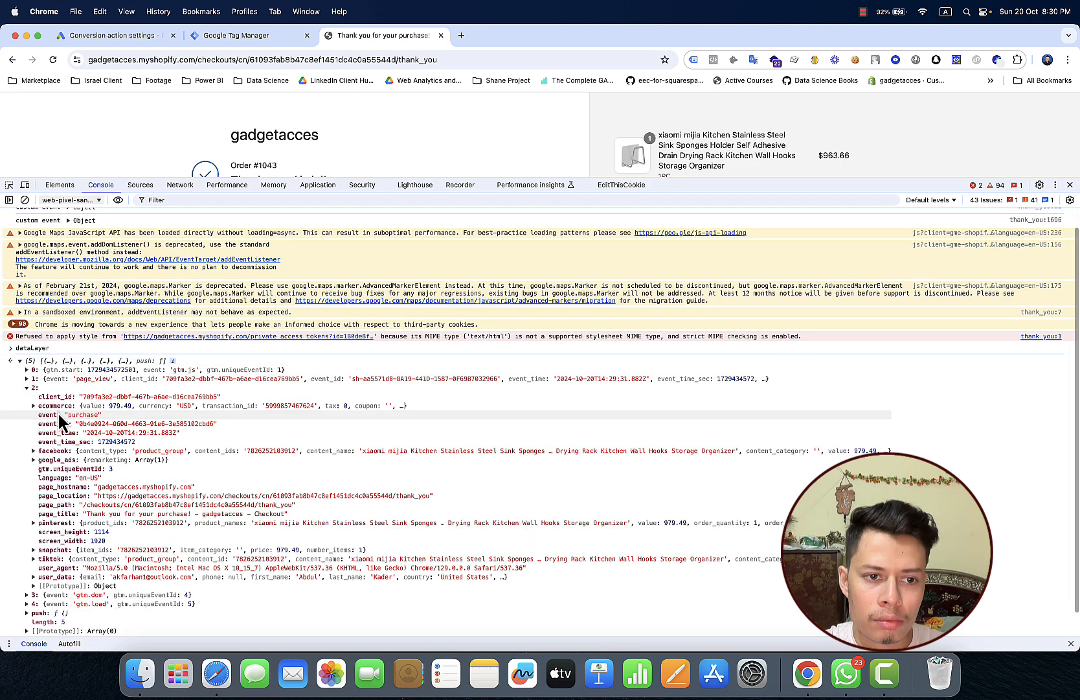
{"action": "scroll", "coordinate": [59, 412], "scroll_direction": "up", "scroll_amount": 5}
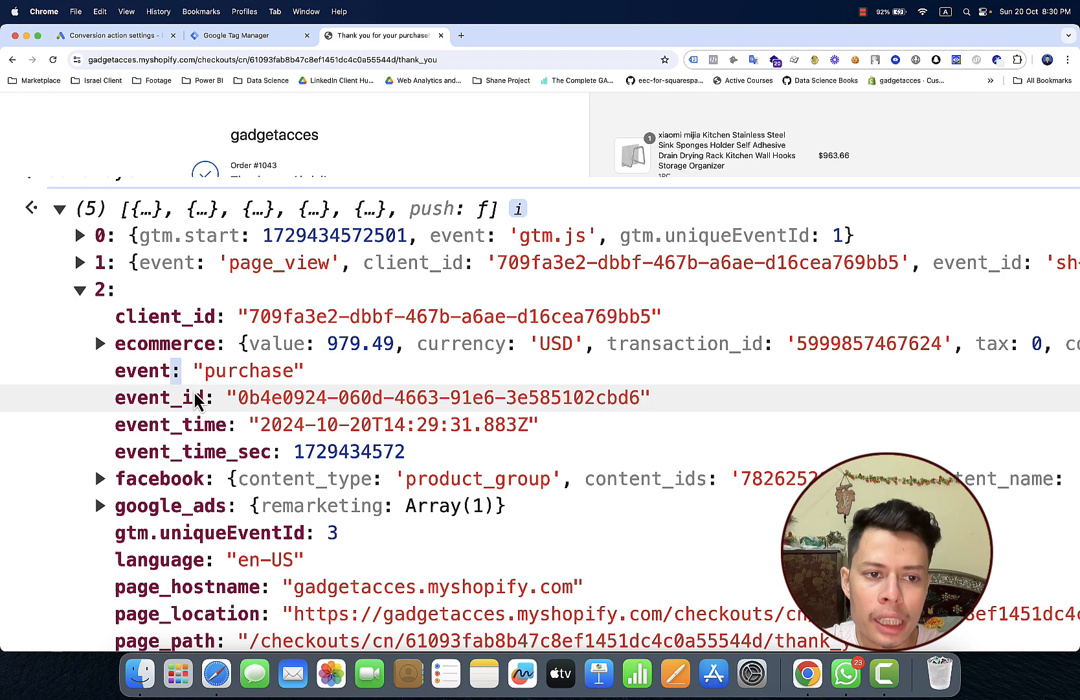
{"action": "scroll", "coordinate": [232, 396], "scroll_direction": "down", "scroll_amount": 5}
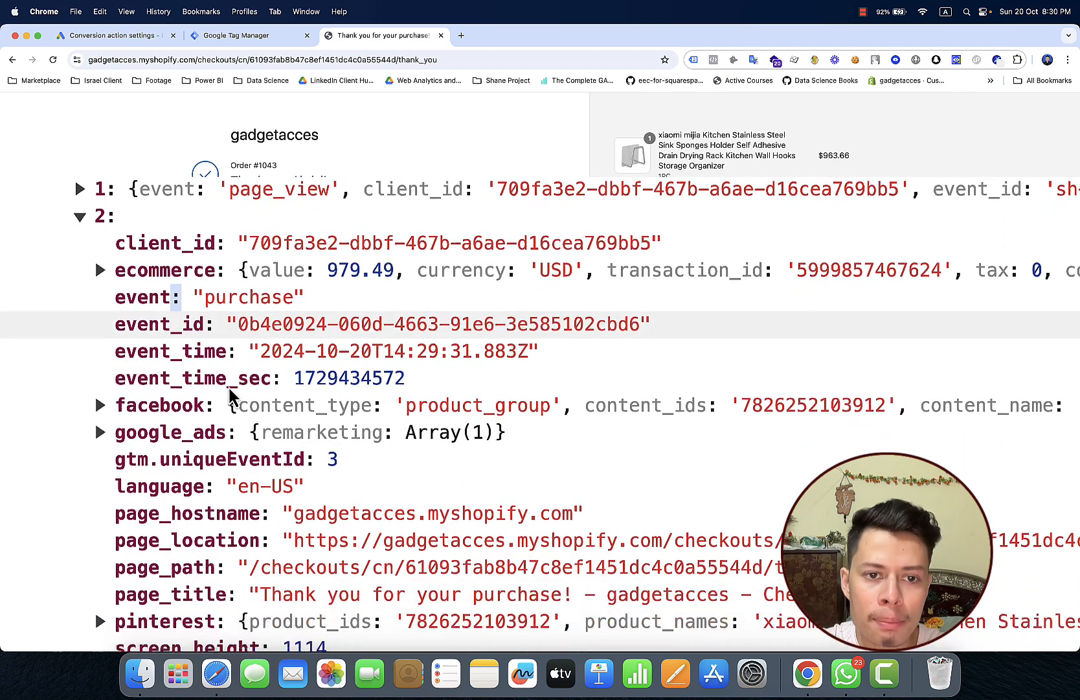
{"action": "scroll", "coordinate": [233, 397], "scroll_direction": "up", "scroll_amount": 1}
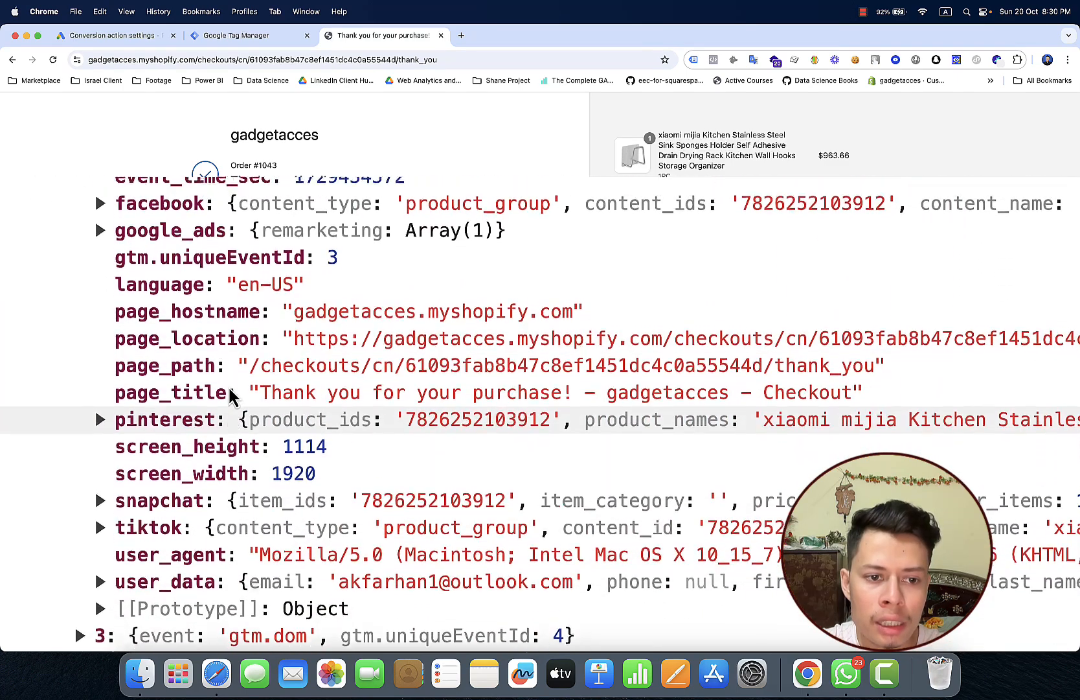
{"action": "scroll", "coordinate": [233, 397], "scroll_direction": "down", "scroll_amount": 1}
{"action": "scroll", "coordinate": [233, 397], "scroll_direction": "up", "scroll_amount": 1}
{"action": "scroll", "coordinate": [234, 397], "scroll_direction": "down", "scroll_amount": 1}
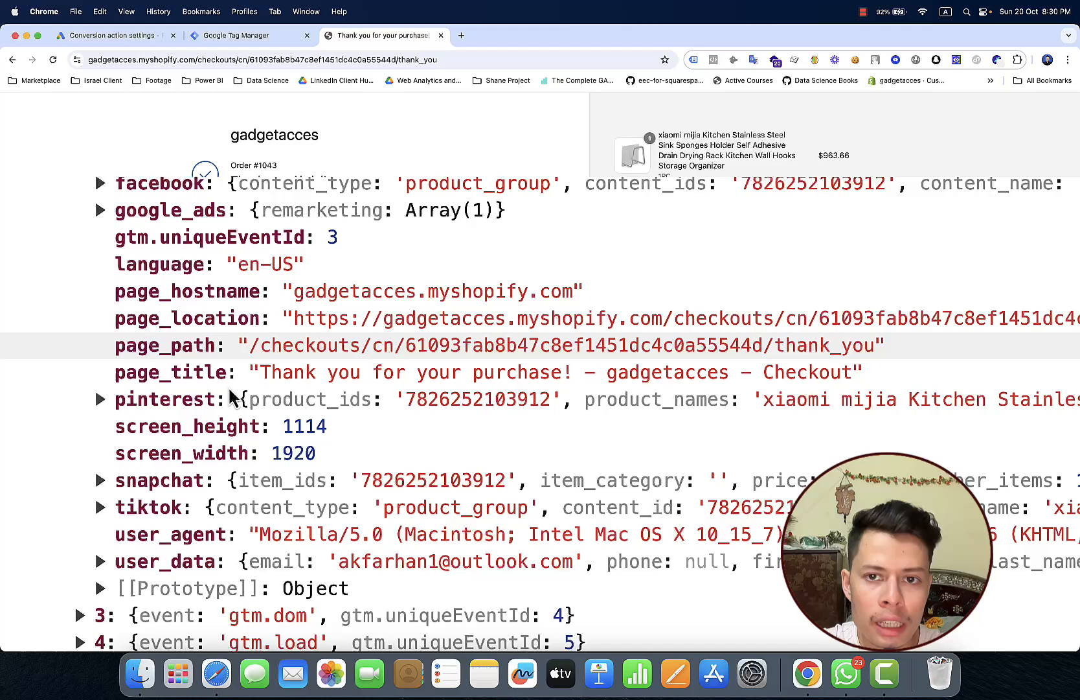
Expand the purchase event's user_data object and review its address, contact and name keys.
{"action": "left_click", "coordinate": [178, 571]}
{"action": "scroll", "coordinate": [178, 572], "scroll_direction": "down", "scroll_amount": 3}
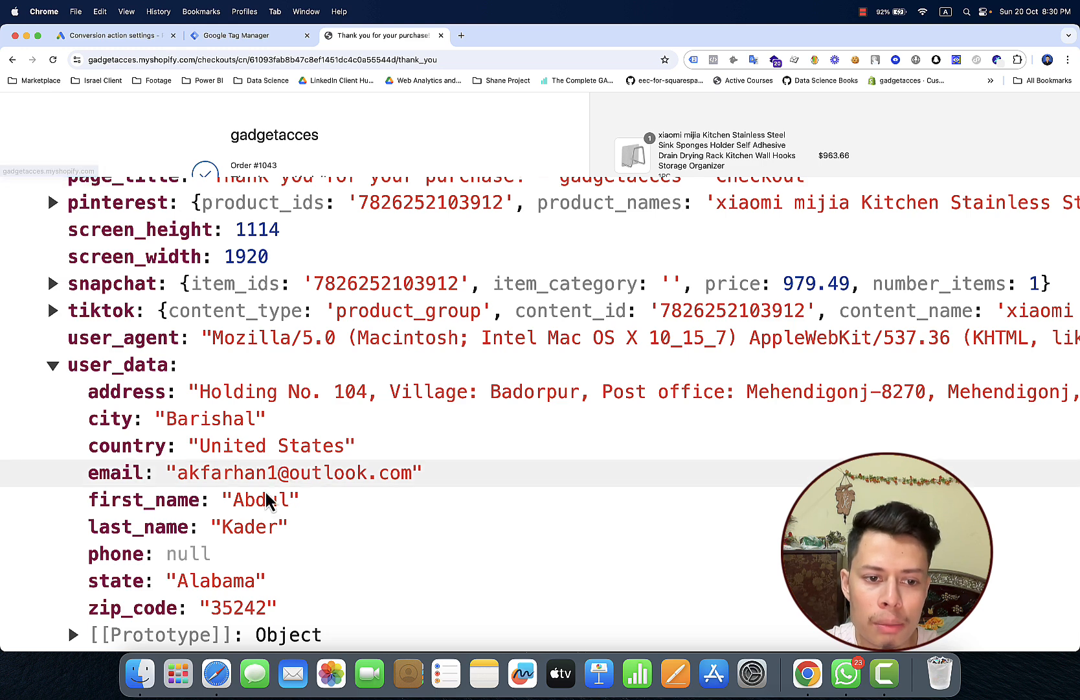
{"action": "scroll", "coordinate": [187, 570], "scroll_direction": "down", "scroll_amount": 1}
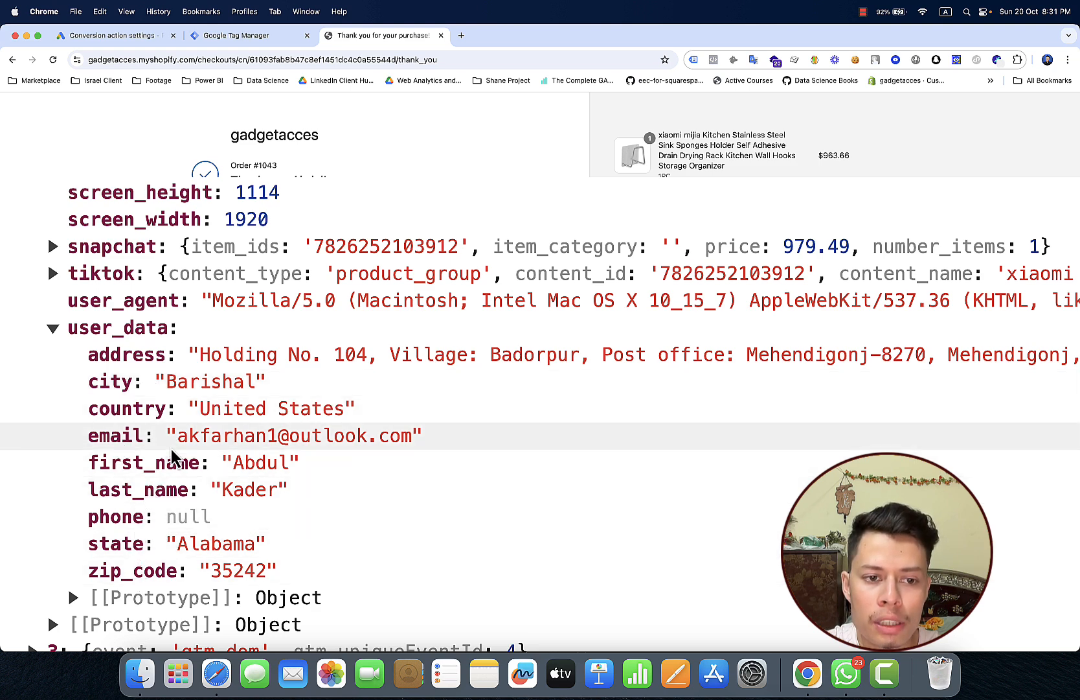
Switch to Google Tag Manager and open the city variable among the user-defined variables to inspect its configuration.
{"action": "left_click", "coordinate": [239, 36]}
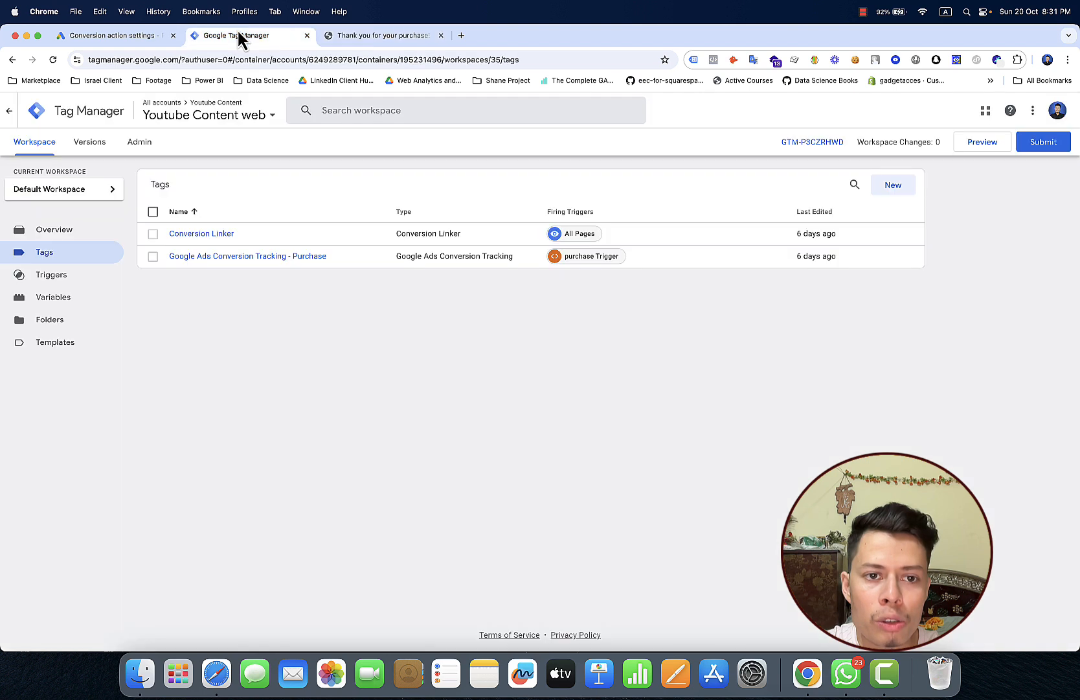
{"action": "left_click", "coordinate": [77, 298]}
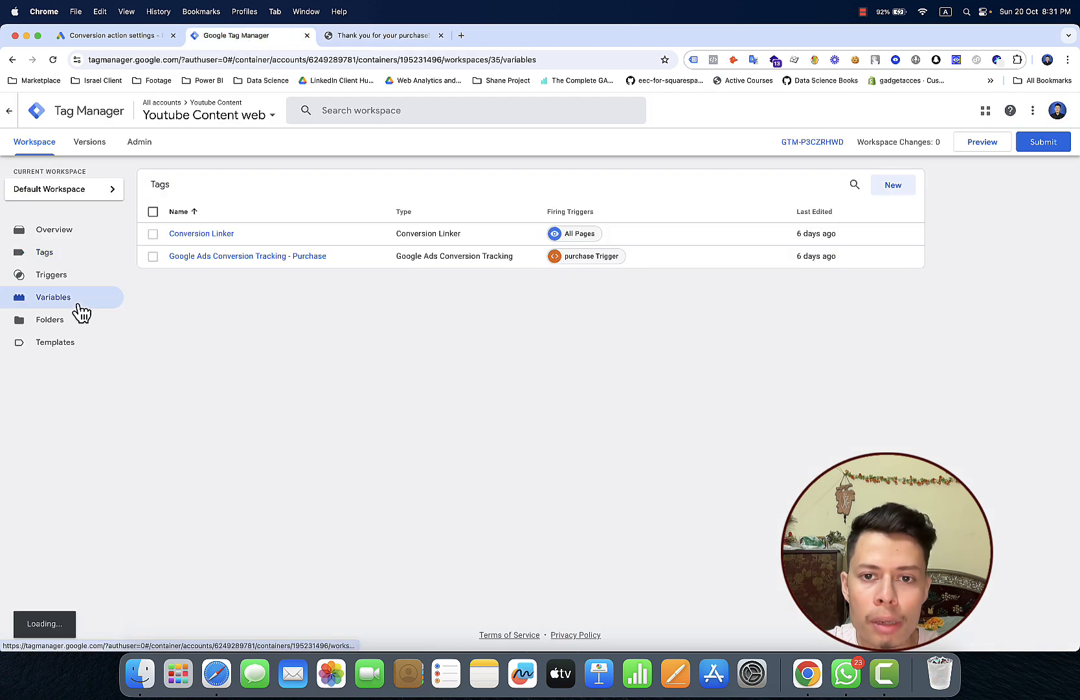
{"action": "left_click", "coordinate": [869, 16]}
{"action": "left_click", "coordinate": [875, 44]}
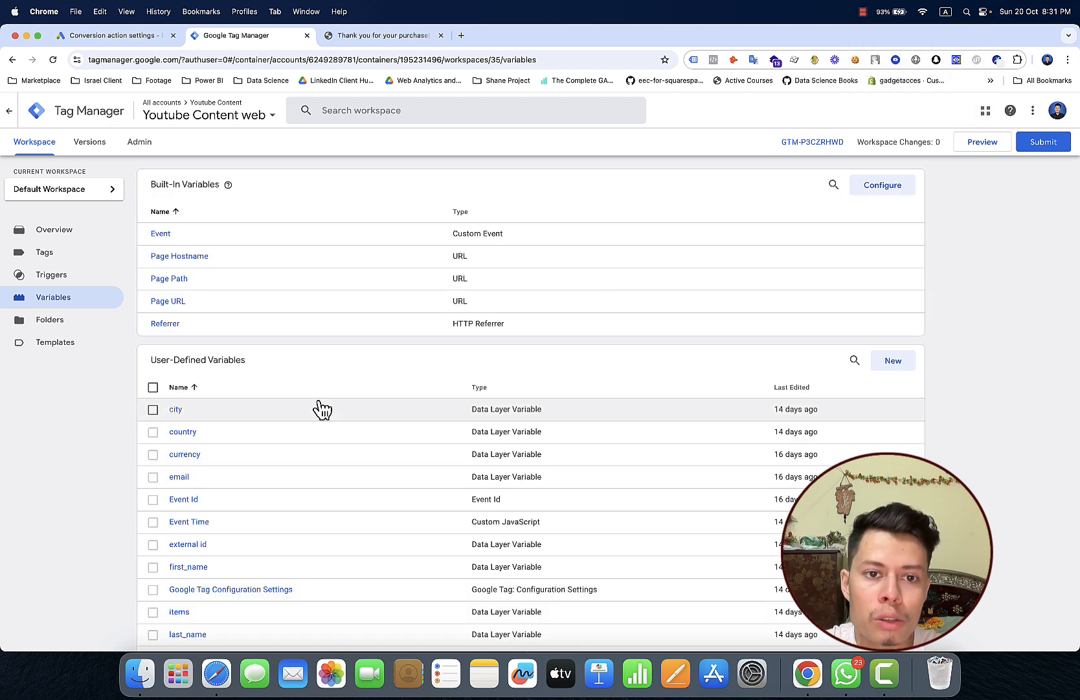
{"action": "left_click", "coordinate": [176, 410]}
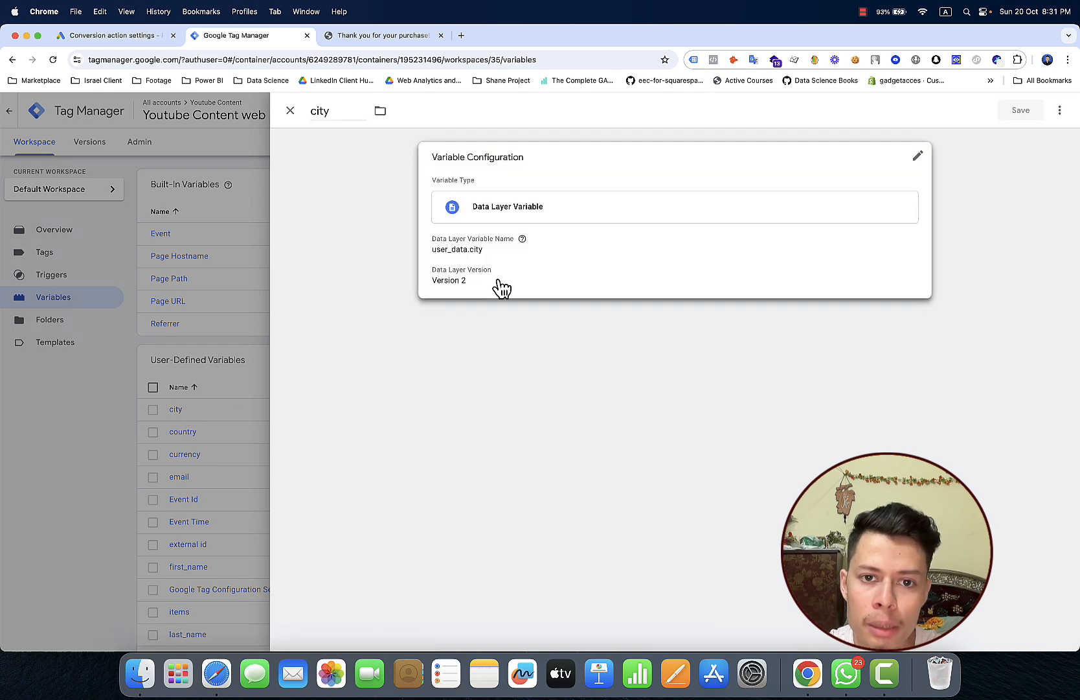
{"action": "scroll", "coordinate": [494, 285], "scroll_direction": "up", "scroll_amount": 2}
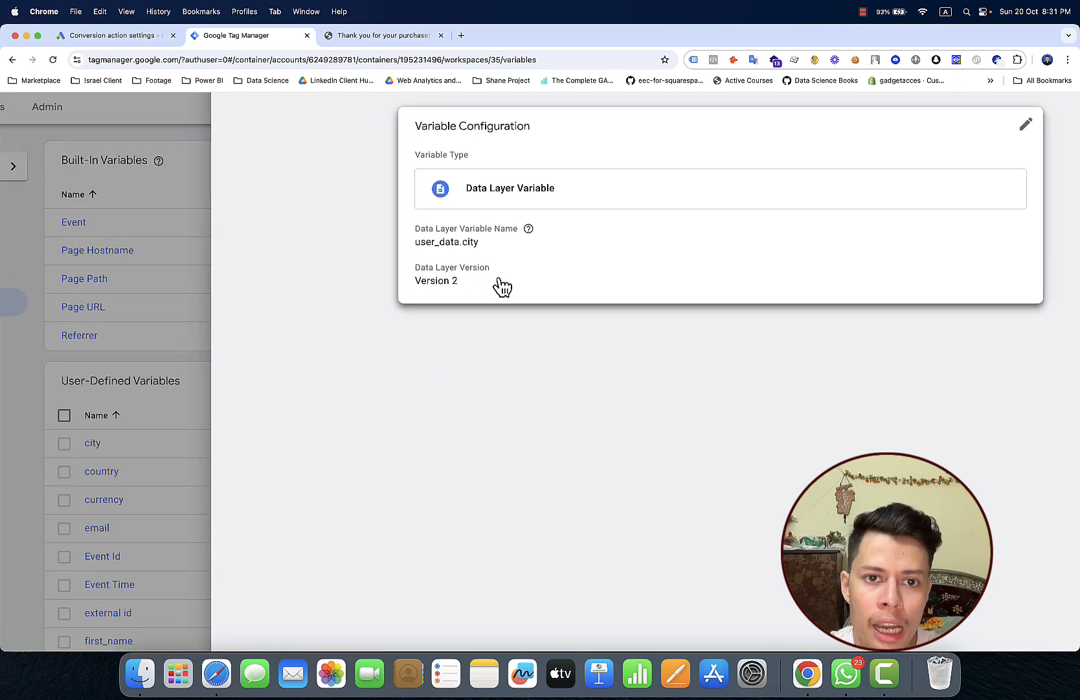
{"action": "scroll", "coordinate": [499, 285], "scroll_direction": "up", "scroll_amount": 2}
{"action": "scroll", "coordinate": [497, 246], "scroll_direction": "up", "scroll_amount": 3}
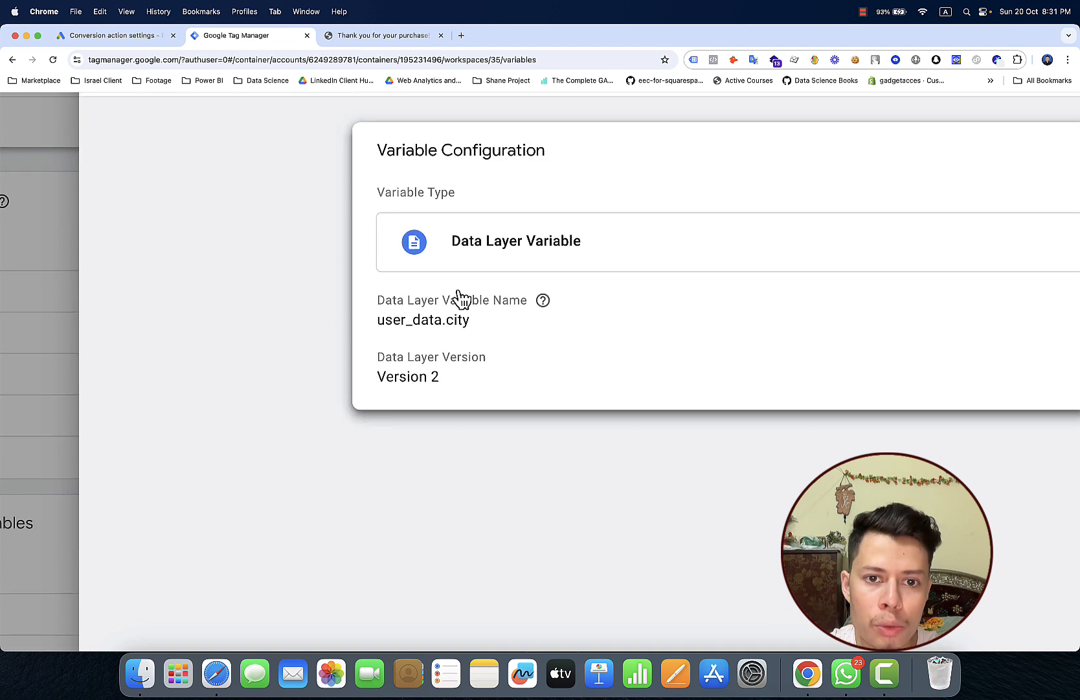
Compare the city variable's data layer name with the city key in the thank-you page's user_data, then close the variable.
{"action": "left_click", "coordinate": [404, 35]}
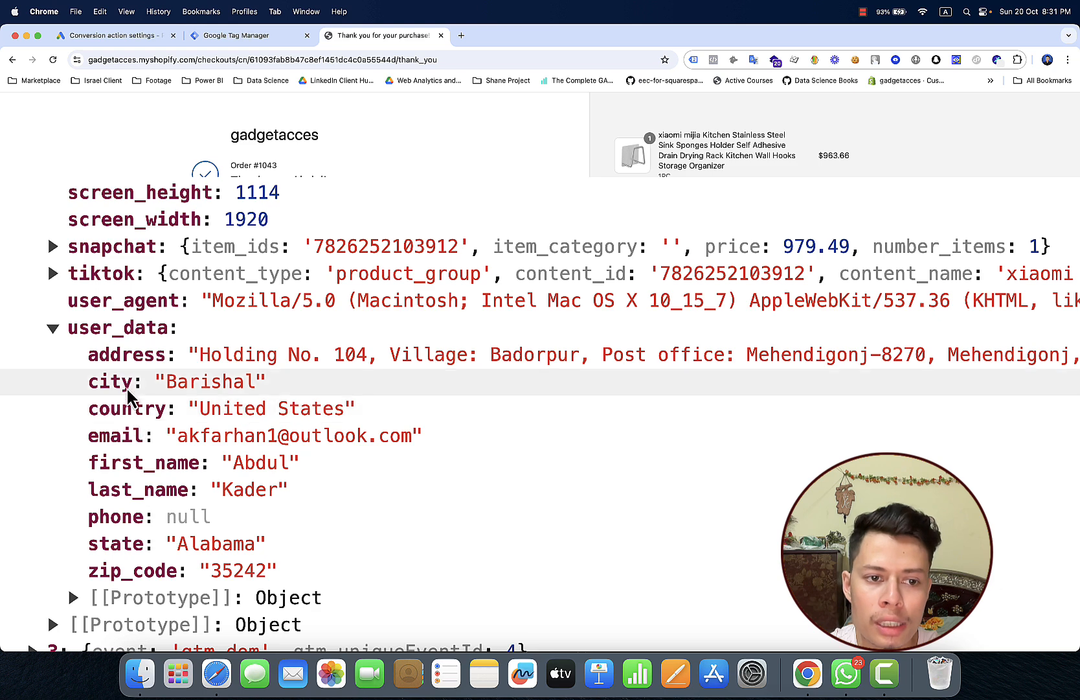
{"action": "left_click", "coordinate": [241, 39]}
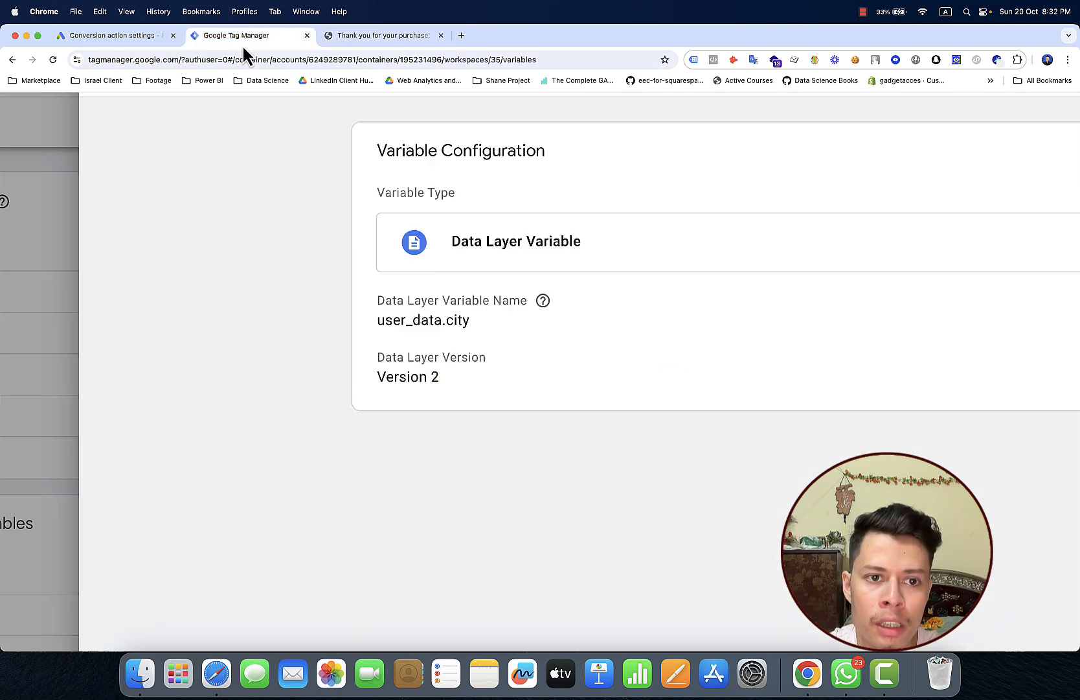
{"action": "scroll", "coordinate": [86, 283], "scroll_direction": "down", "scroll_amount": 5}
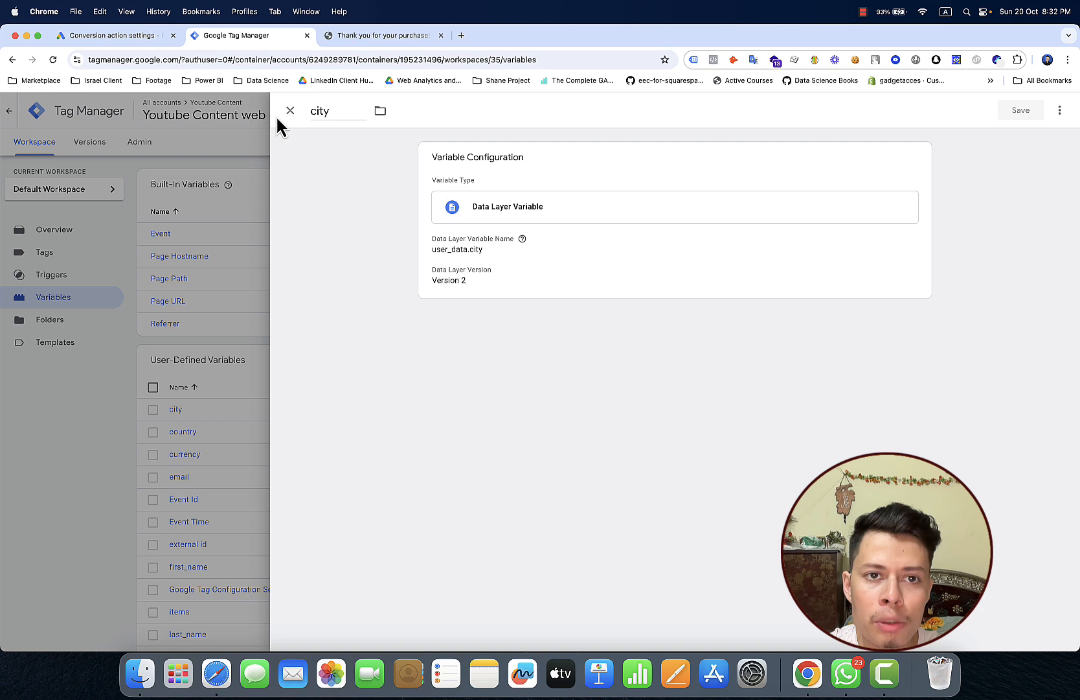
{"action": "left_click", "coordinate": [290, 111]}
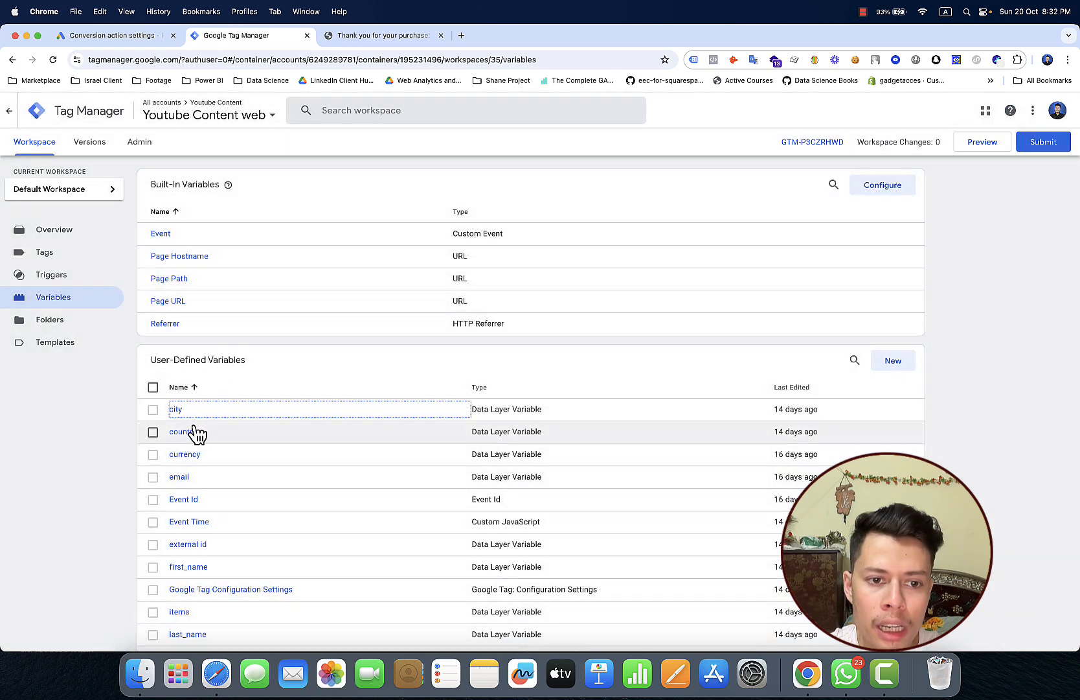
Open and close the country variable, then review the remaining user-defined variables down to zip_code.
{"action": "left_click", "coordinate": [193, 433]}
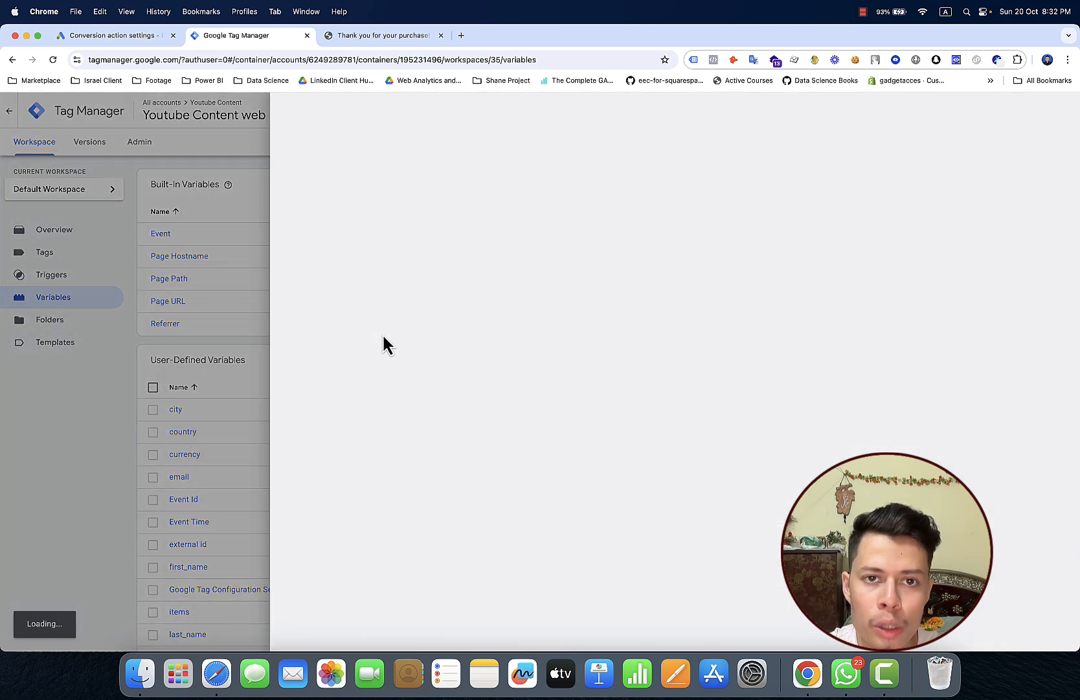
{"action": "left_click", "coordinate": [138, 518]}
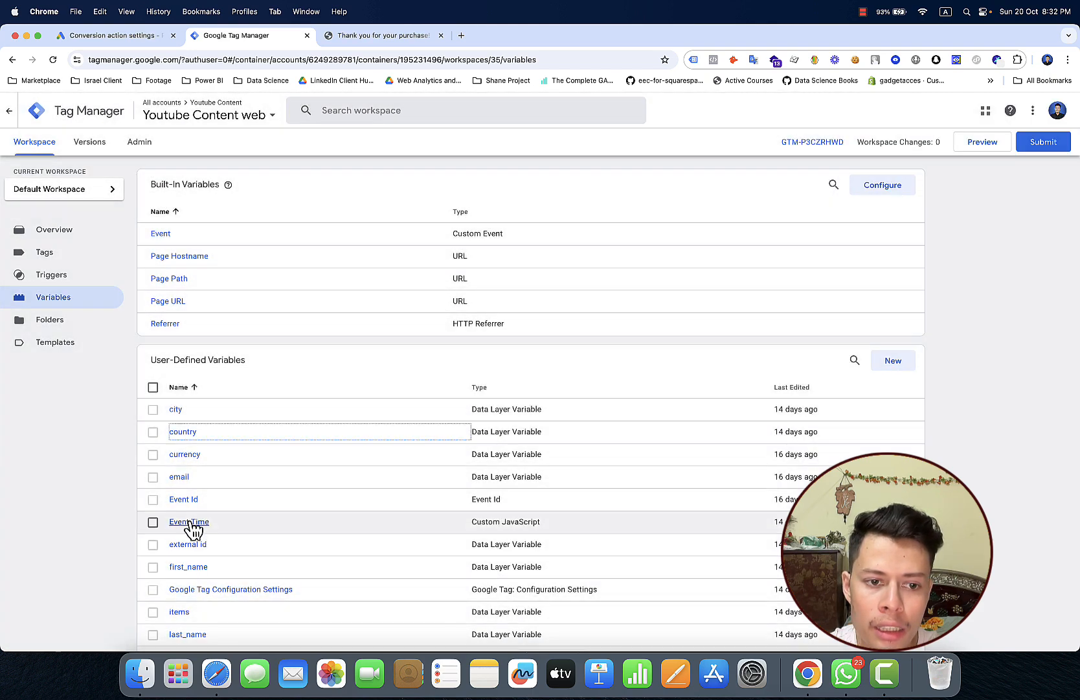
{"action": "scroll", "coordinate": [214, 492], "scroll_direction": "down", "scroll_amount": 2}
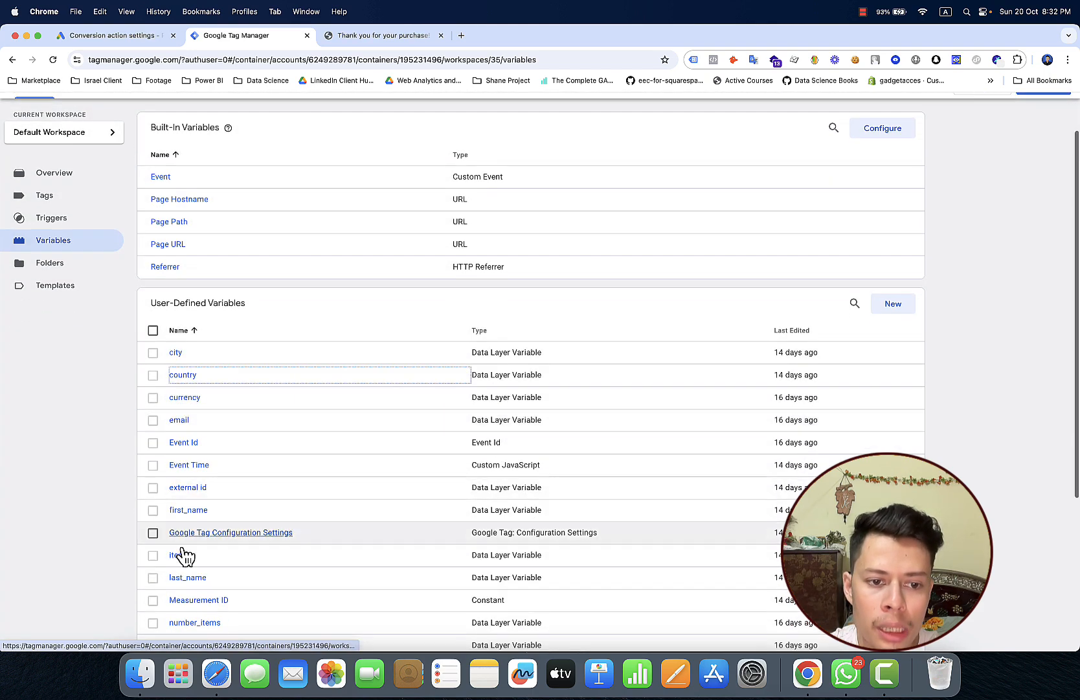
{"action": "scroll", "coordinate": [185, 563], "scroll_direction": "down", "scroll_amount": 7}
{"action": "scroll", "coordinate": [188, 570], "scroll_direction": "down", "scroll_amount": 1}
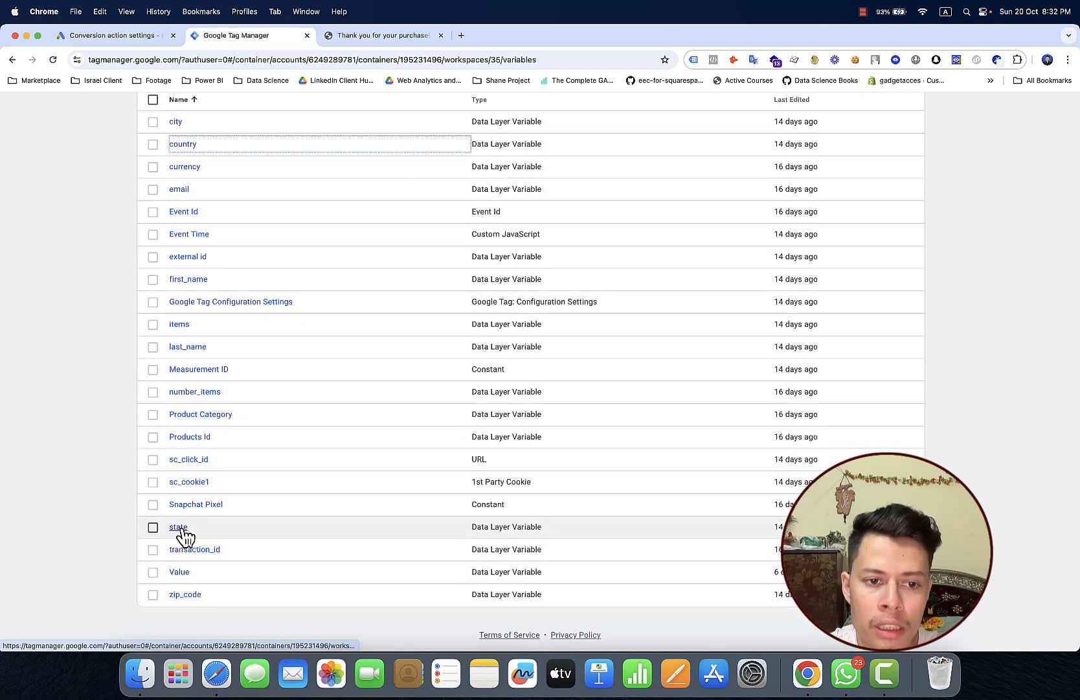
{"action": "scroll", "coordinate": [248, 492], "scroll_direction": "up", "scroll_amount": 2}
{"action": "scroll", "coordinate": [251, 508], "scroll_direction": "up", "scroll_amount": 8}
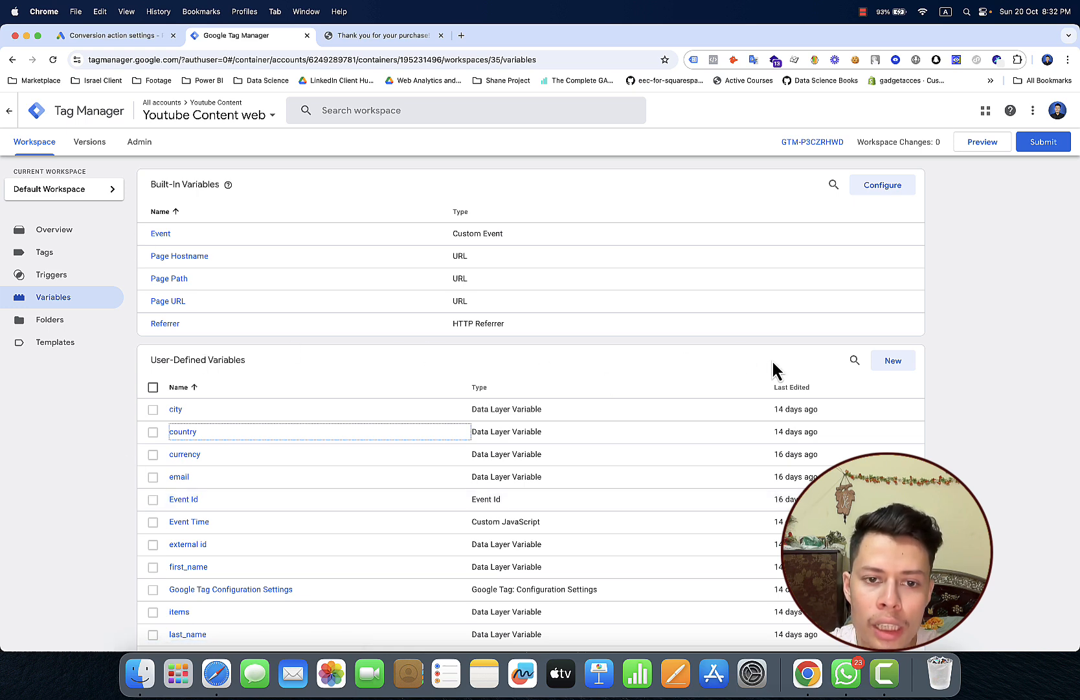
Create a new user-defined variable of type User-Provided Data.
{"action": "left_click", "coordinate": [893, 362]}
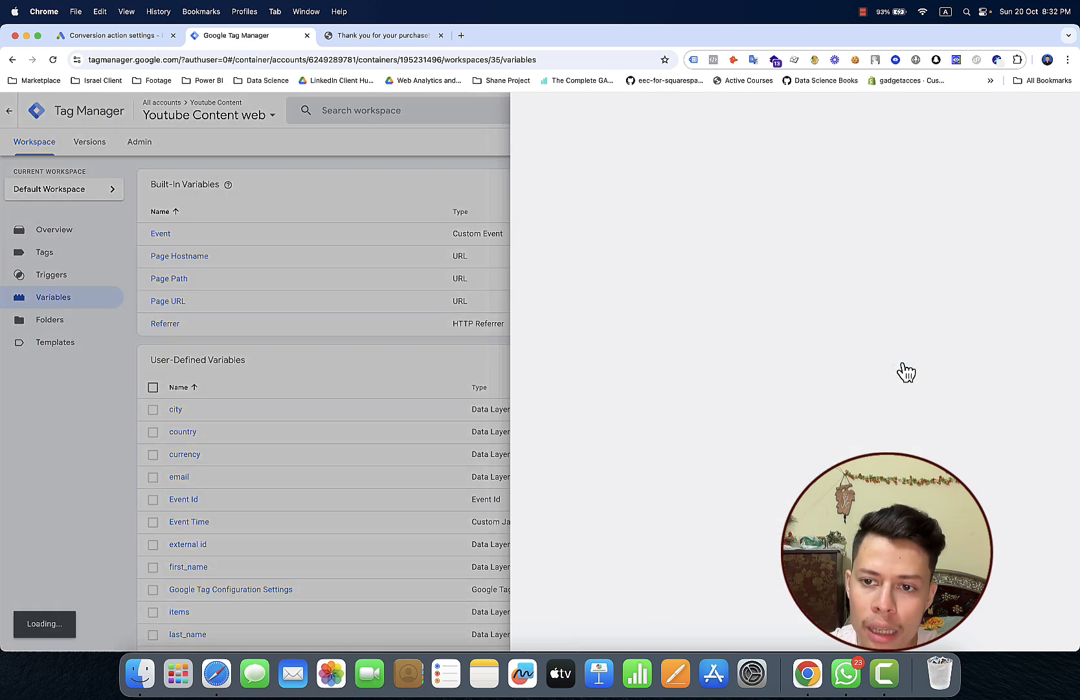
{"action": "left_click", "coordinate": [120, 433]}
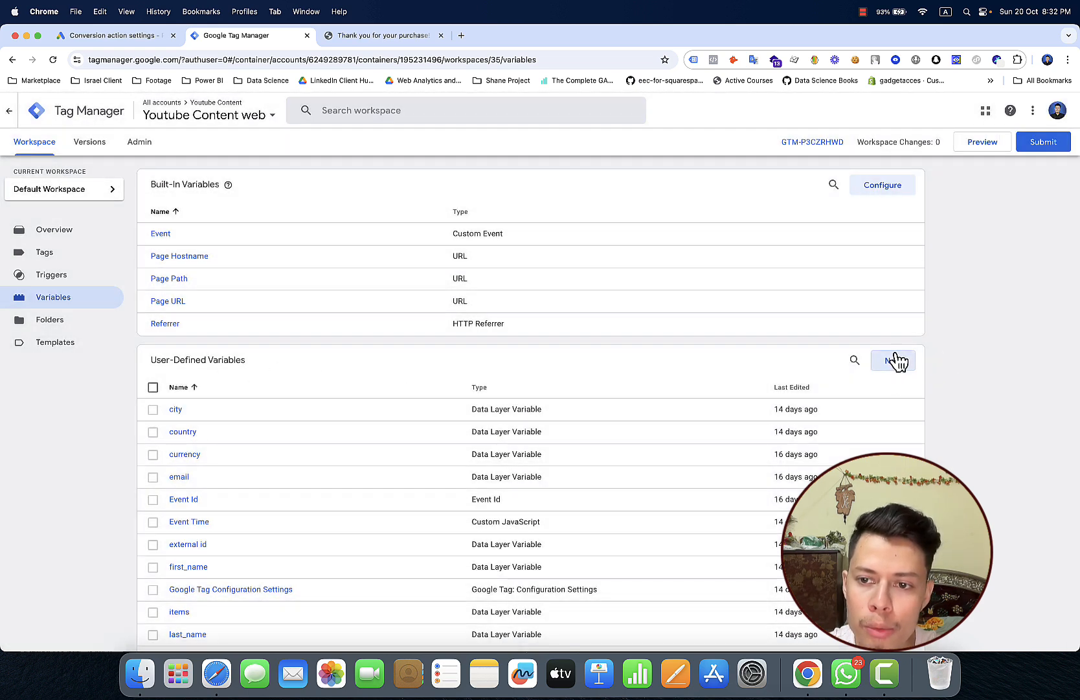
{"action": "left_click", "coordinate": [893, 360]}
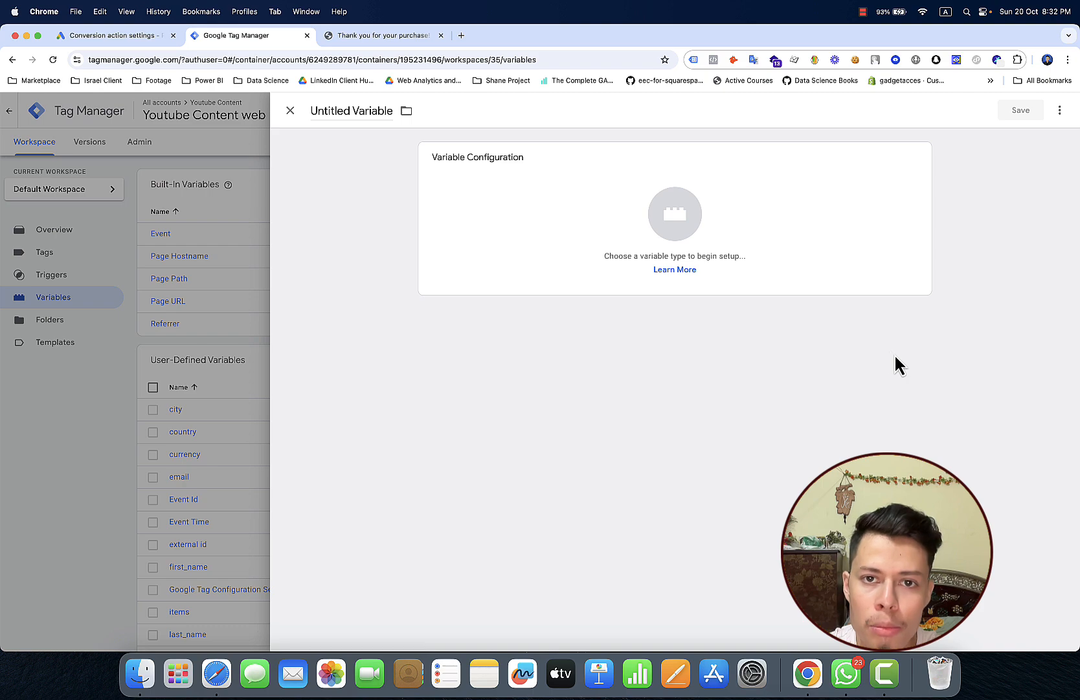
{"action": "left_click", "coordinate": [784, 186]}
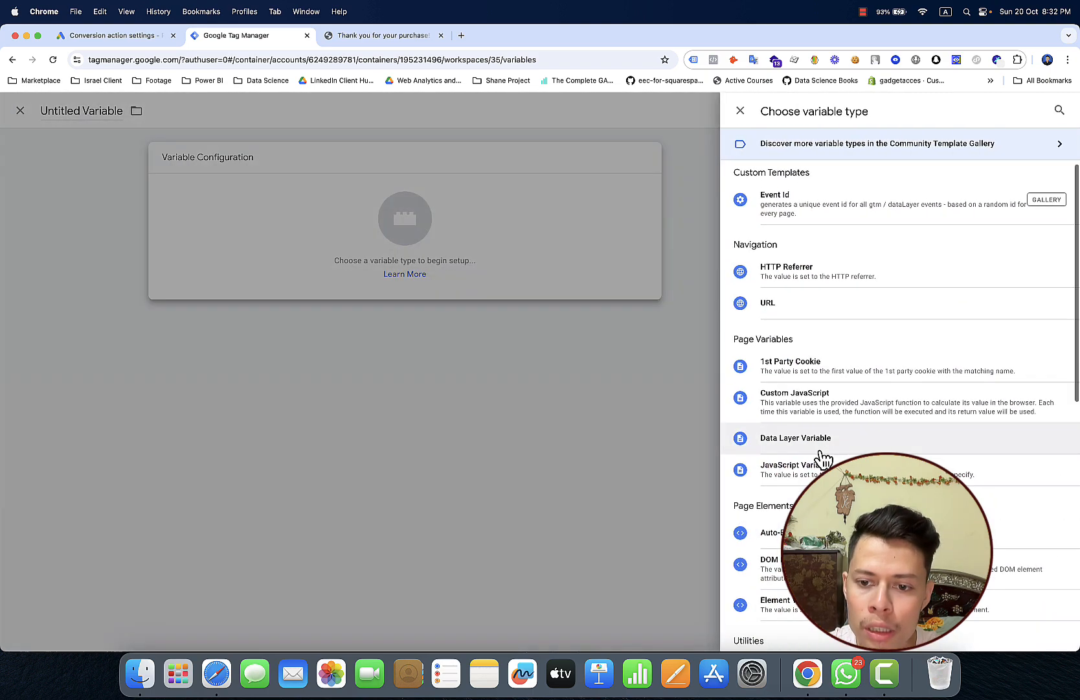
{"action": "scroll", "coordinate": [822, 450], "scroll_direction": "down", "scroll_amount": 10}
{"action": "scroll", "coordinate": [823, 459], "scroll_direction": "down", "scroll_amount": 4}
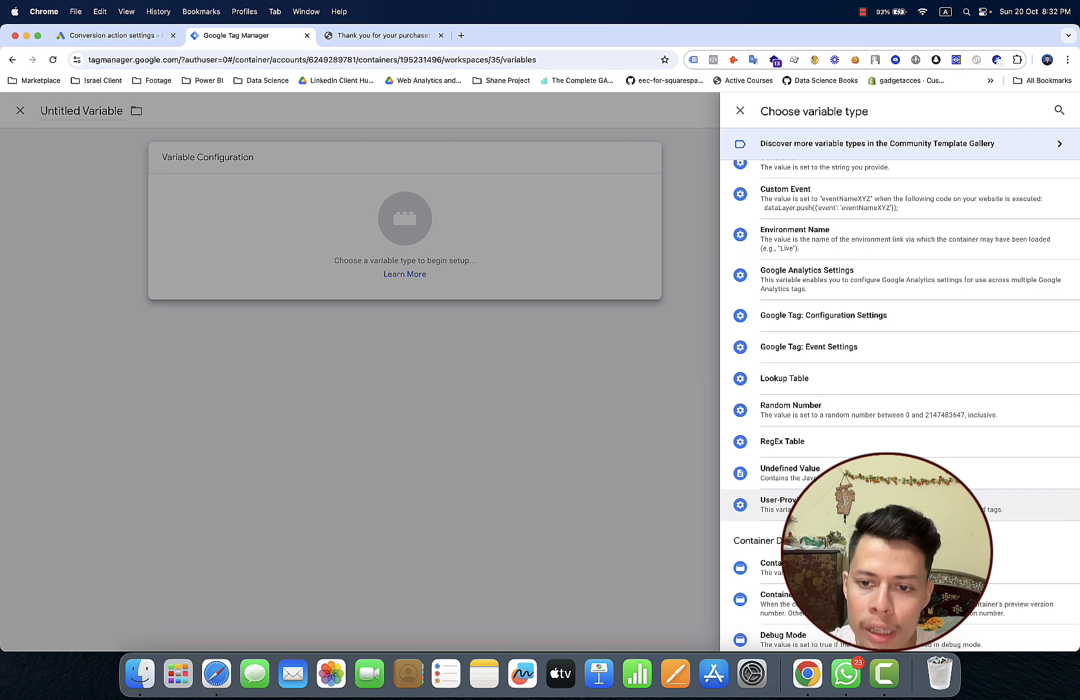
{"action": "left_click", "coordinate": [823, 504]}
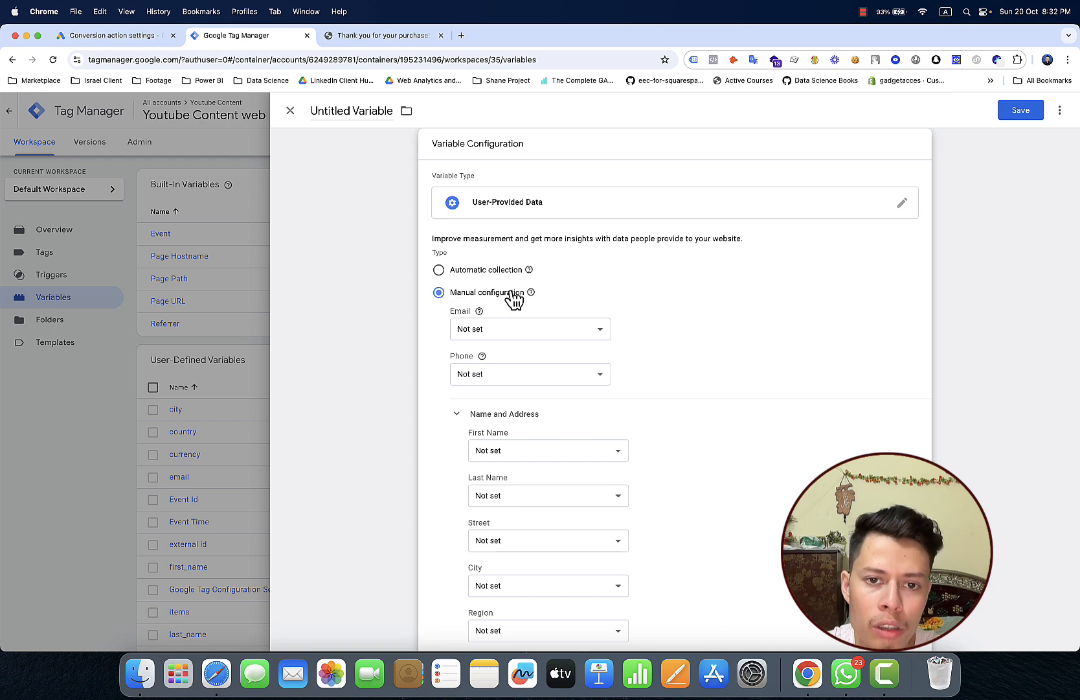
Set the Email field to {{email}}, then check the phone key in the thank-you page's user_data and return to Tag Manager.
{"action": "left_click", "coordinate": [522, 336]}
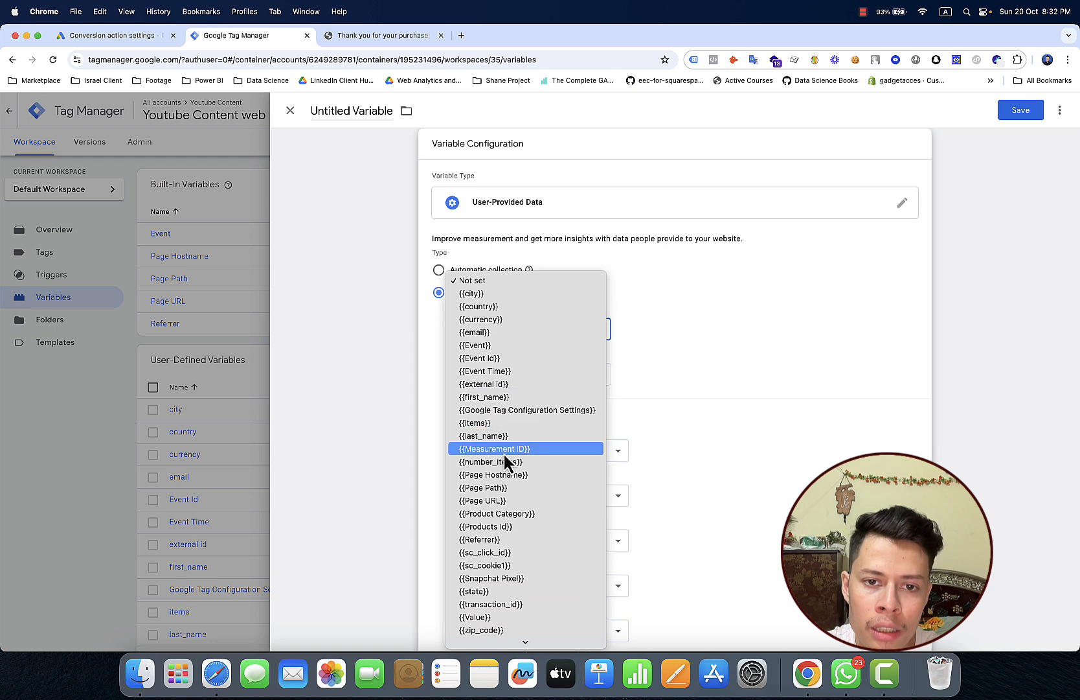
{"action": "left_click", "coordinate": [516, 332]}
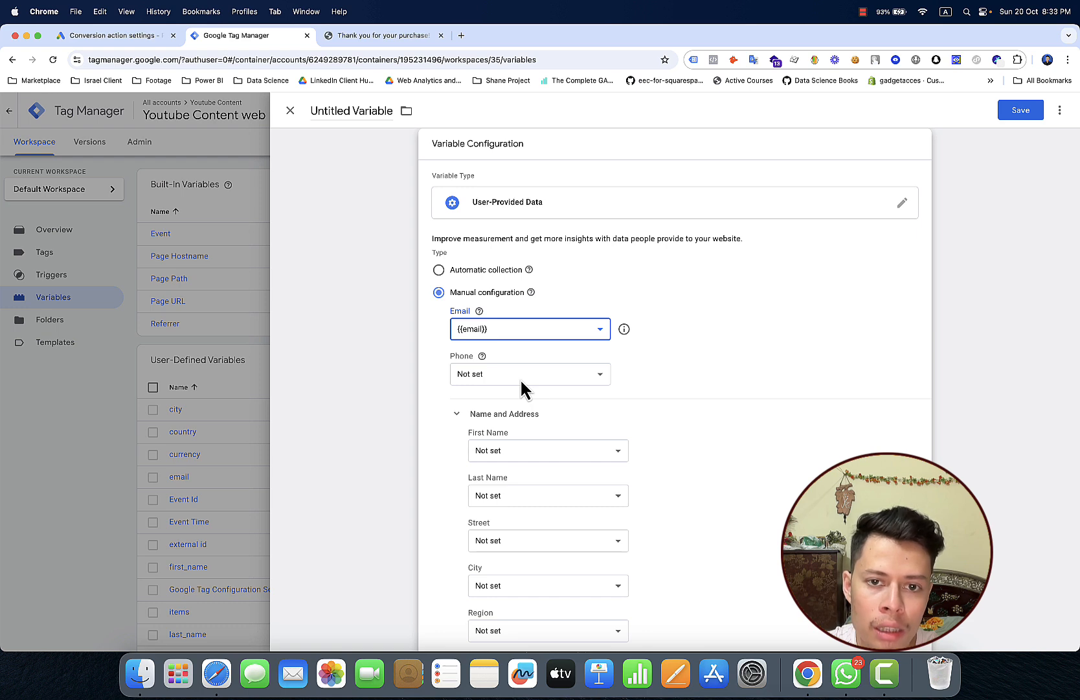
{"action": "left_click", "coordinate": [482, 355]}
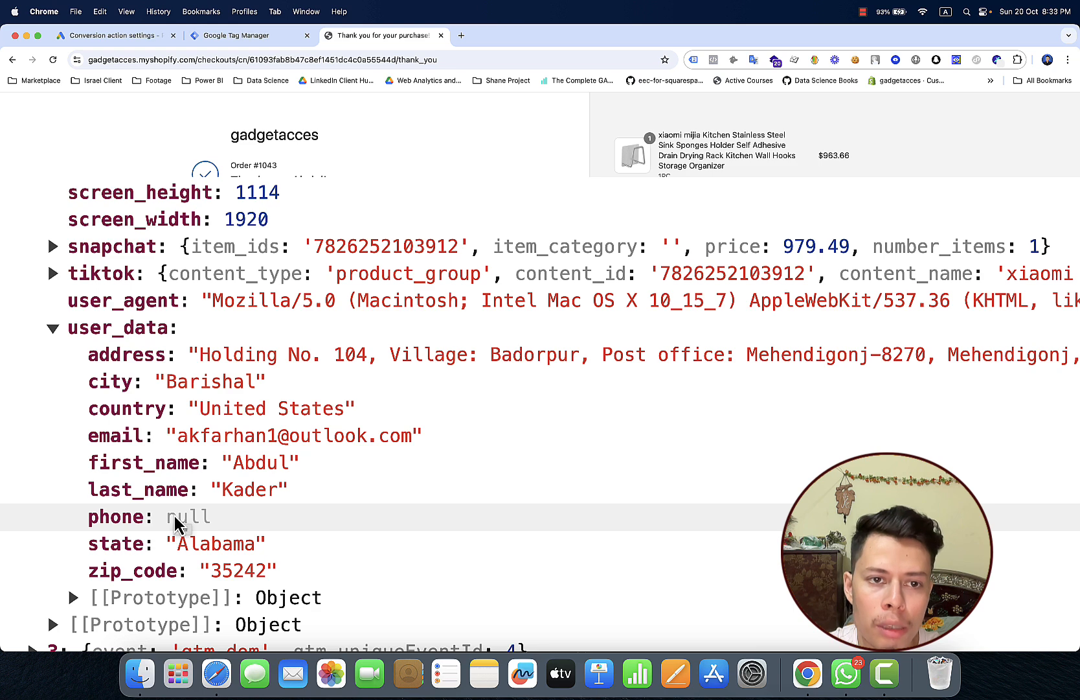
{"action": "left_click", "coordinate": [238, 36]}
Start a new variable for the Phone field and choose Data Layer Variable as its type.
{"action": "left_click", "coordinate": [546, 374]}
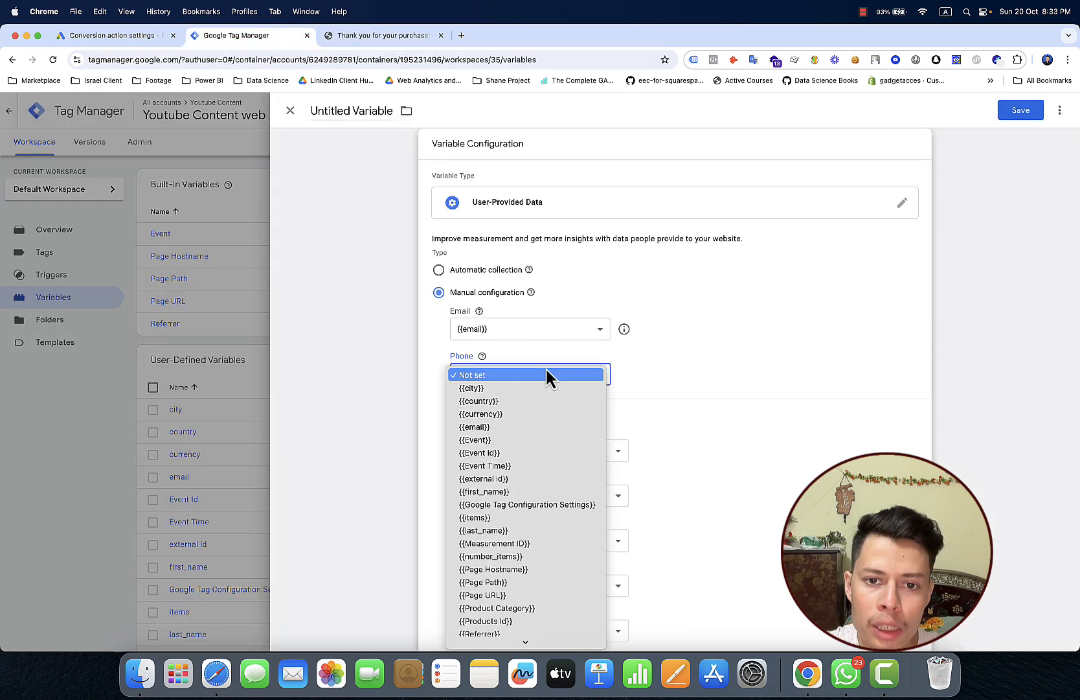
{"action": "scroll", "coordinate": [563, 541], "scroll_direction": "down", "scroll_amount": 5}
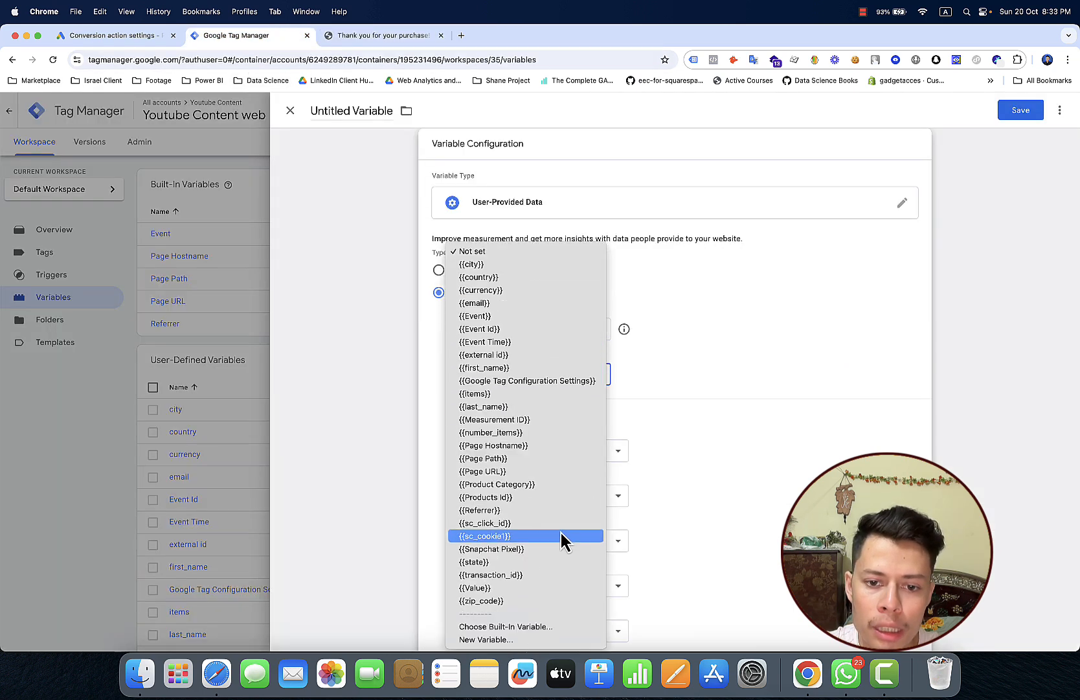
{"action": "left_click", "coordinate": [543, 639]}
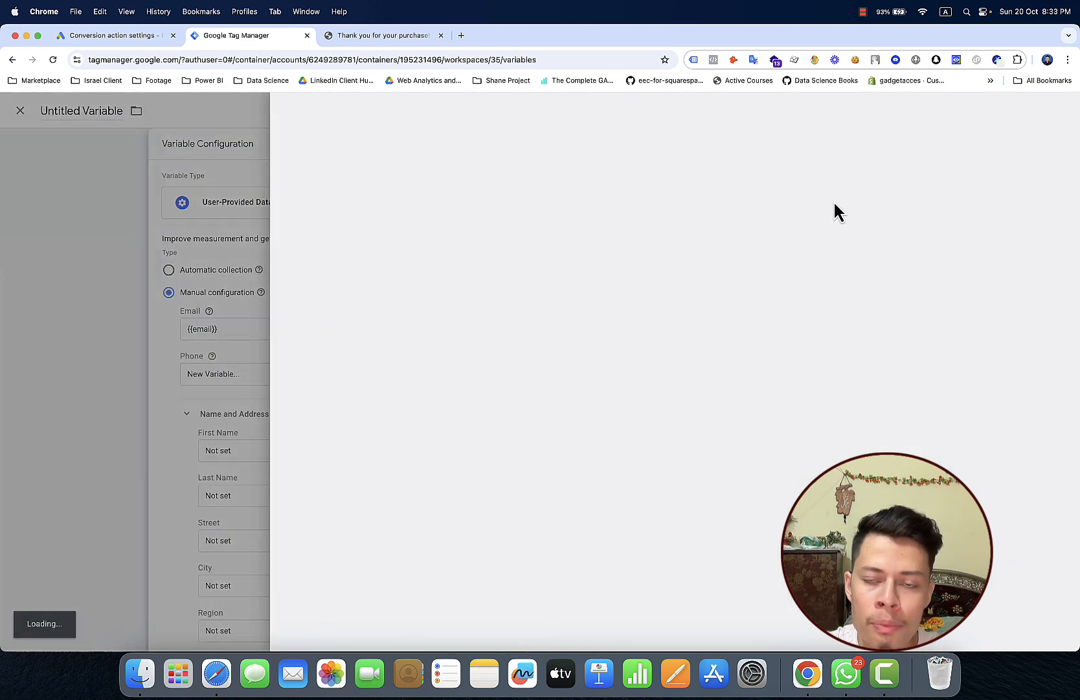
{"action": "left_click", "coordinate": [886, 216]}
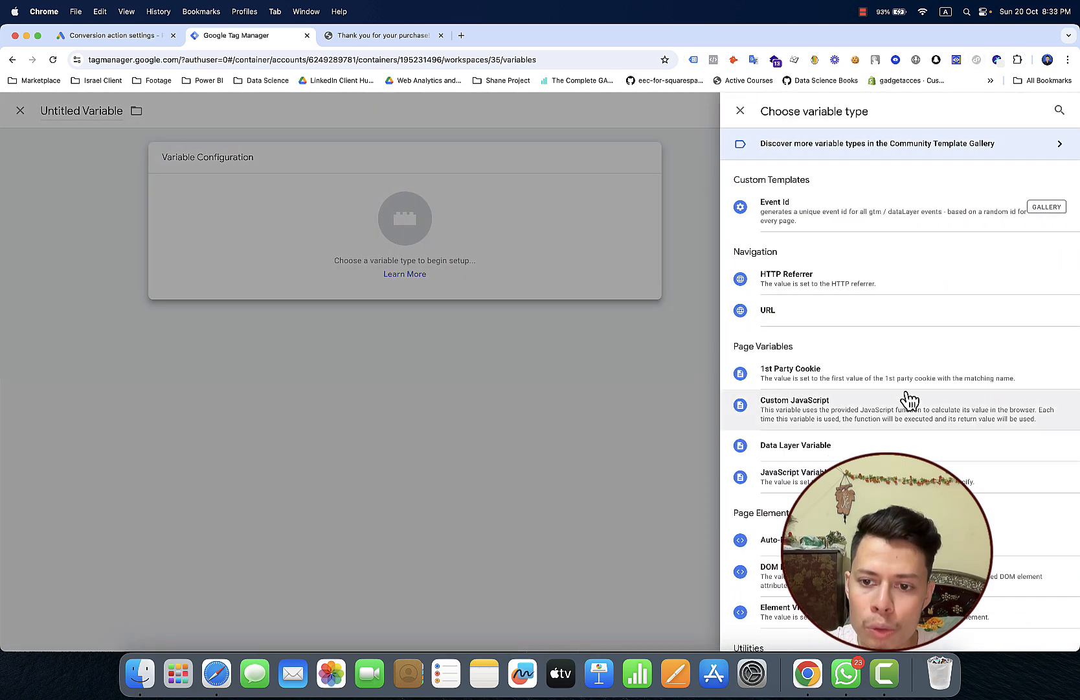
{"action": "left_click", "coordinate": [887, 444]}
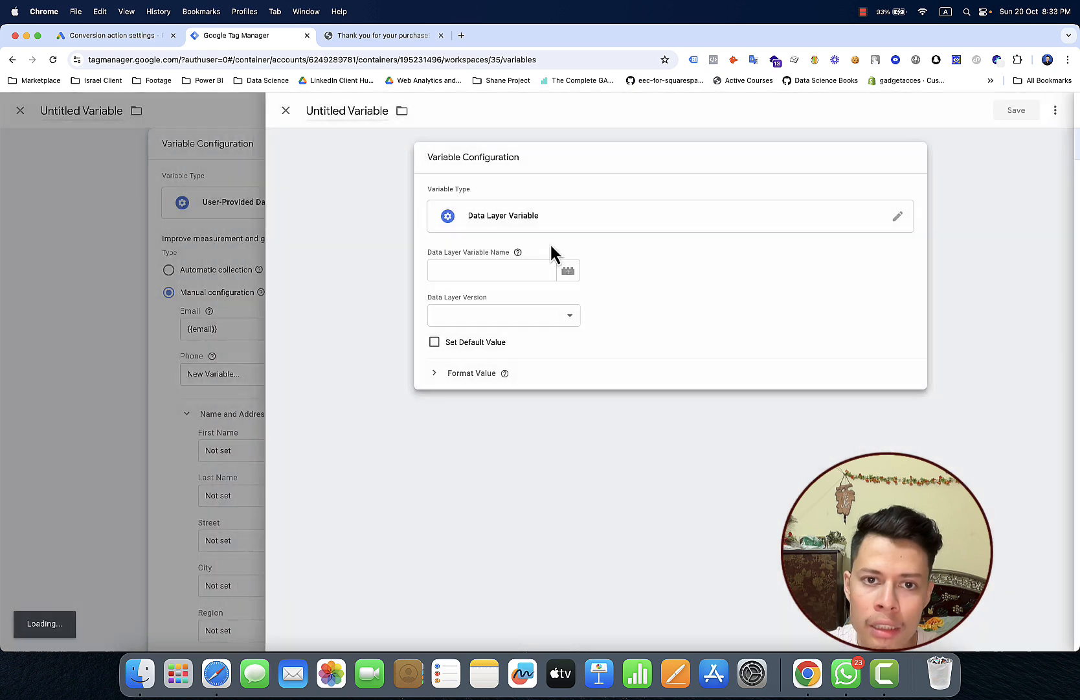
Set the phone variable's data layer variable name to user_data.phone.
{"action": "left_click", "coordinate": [496, 269]}
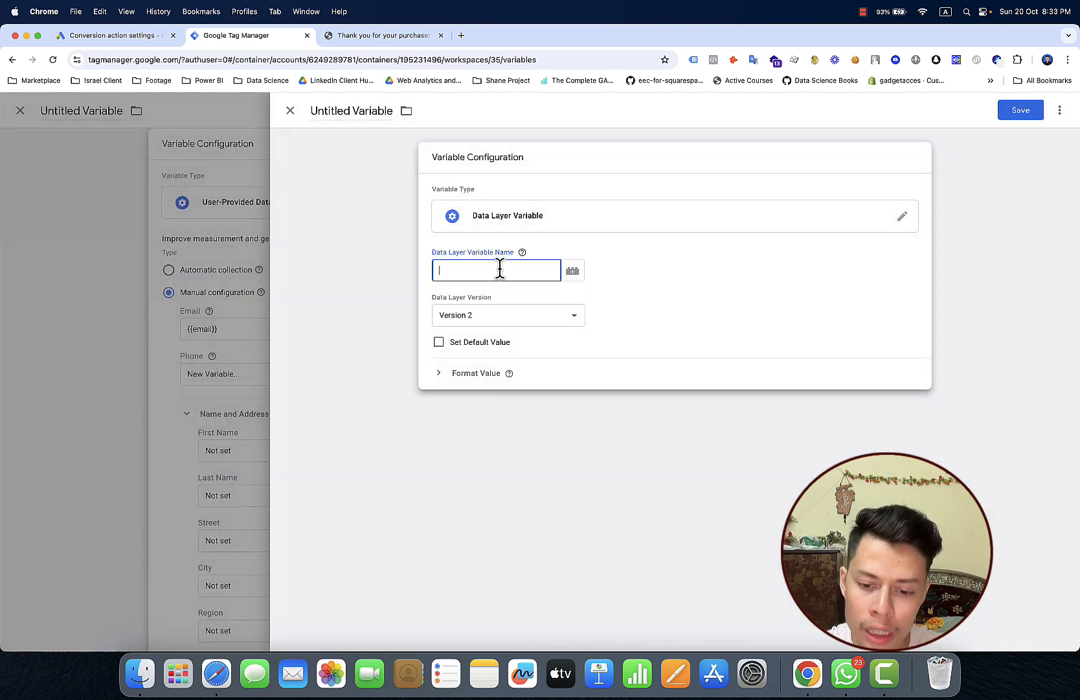
{"action": "type", "text": "user"}
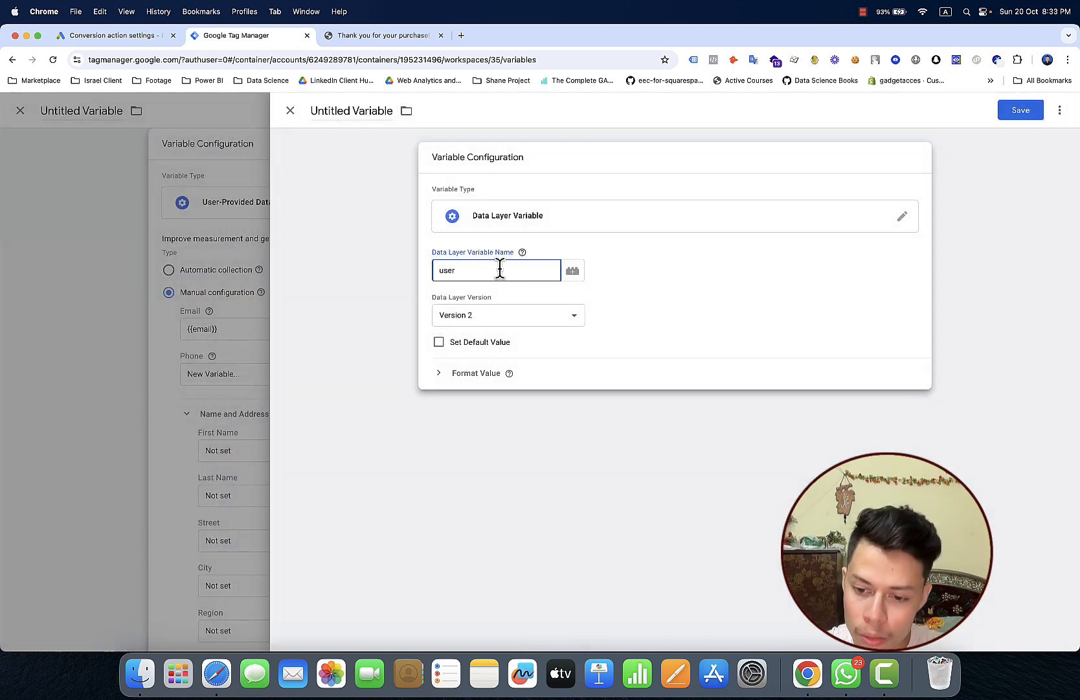
{"action": "type", "text": "_d"}
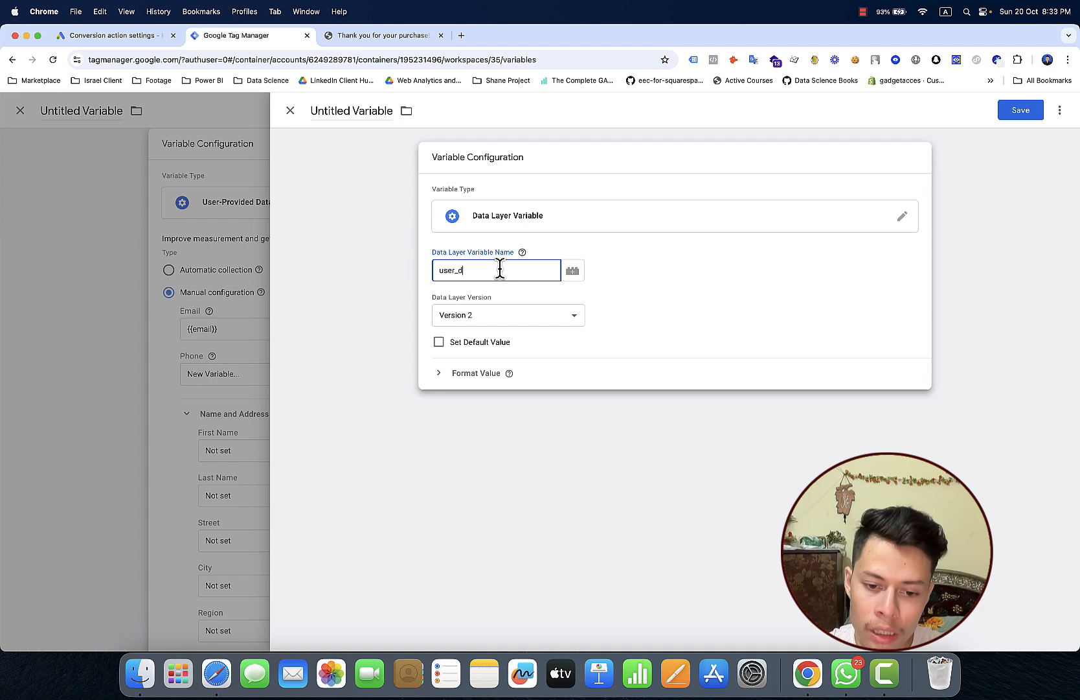
{"action": "type", "text": "ata_"}
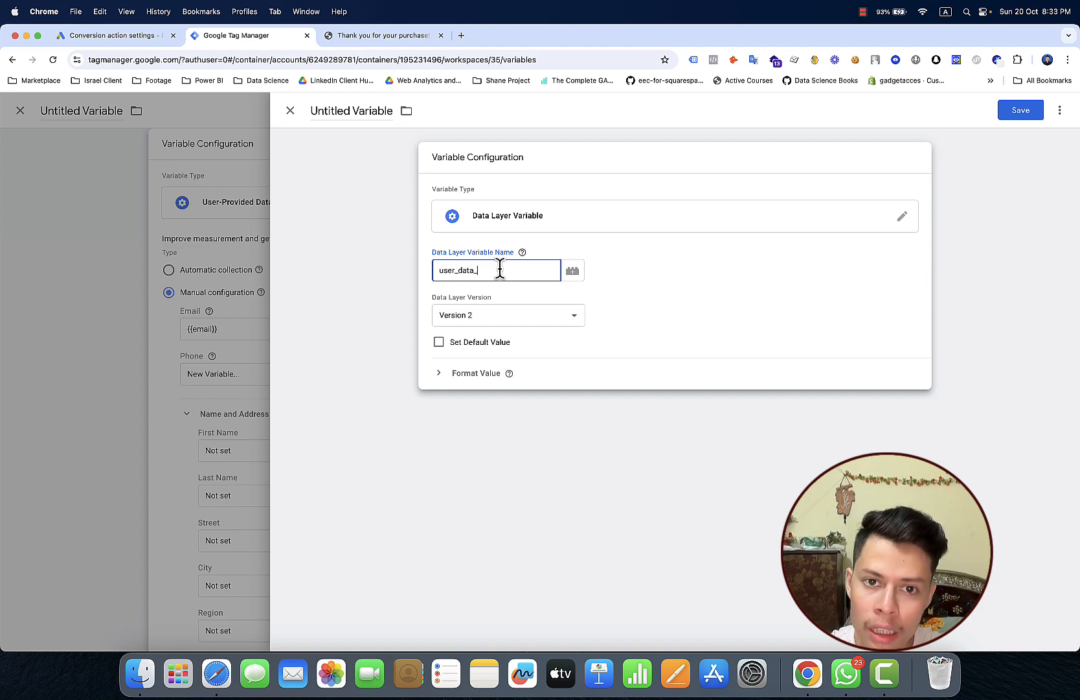
{"action": "key", "text": "BackSpace"}
{"action": "type", "text": "."}
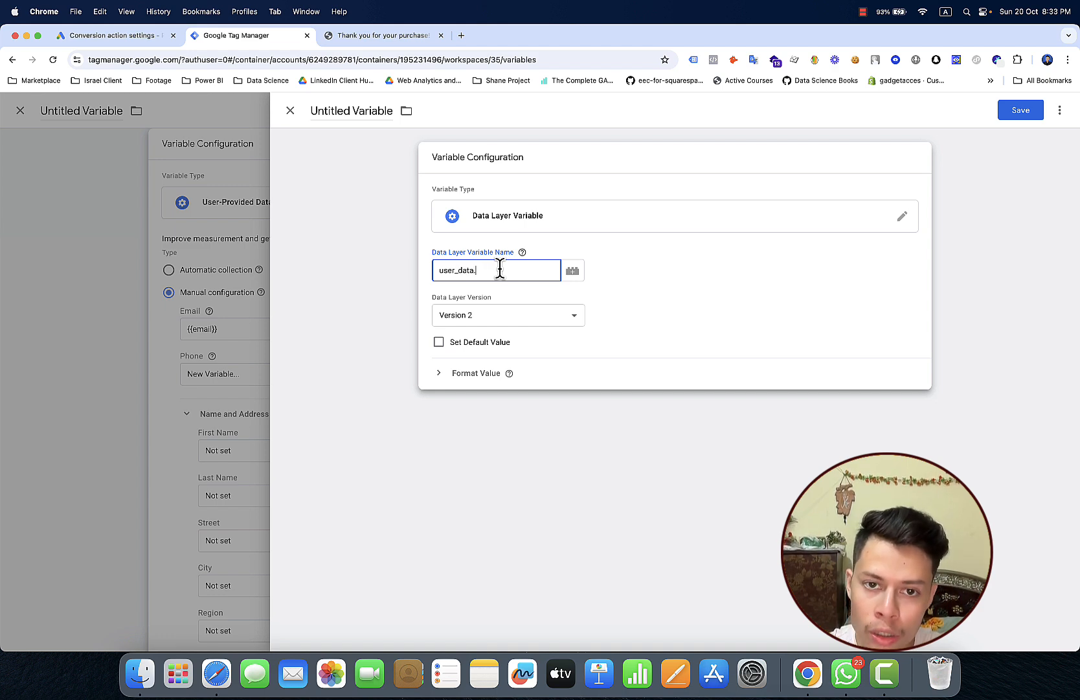
{"action": "type", "text": "phone"}
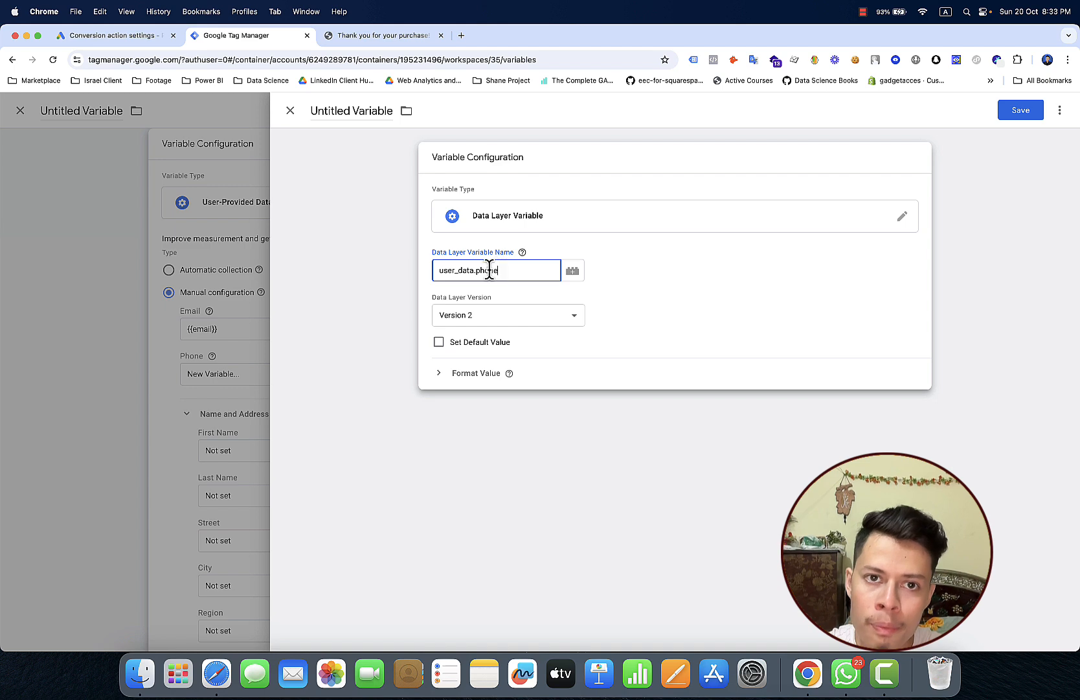
Name the new data layer variable "phone number" and save it for the Phone field.
{"action": "left_click", "coordinate": [349, 105]}
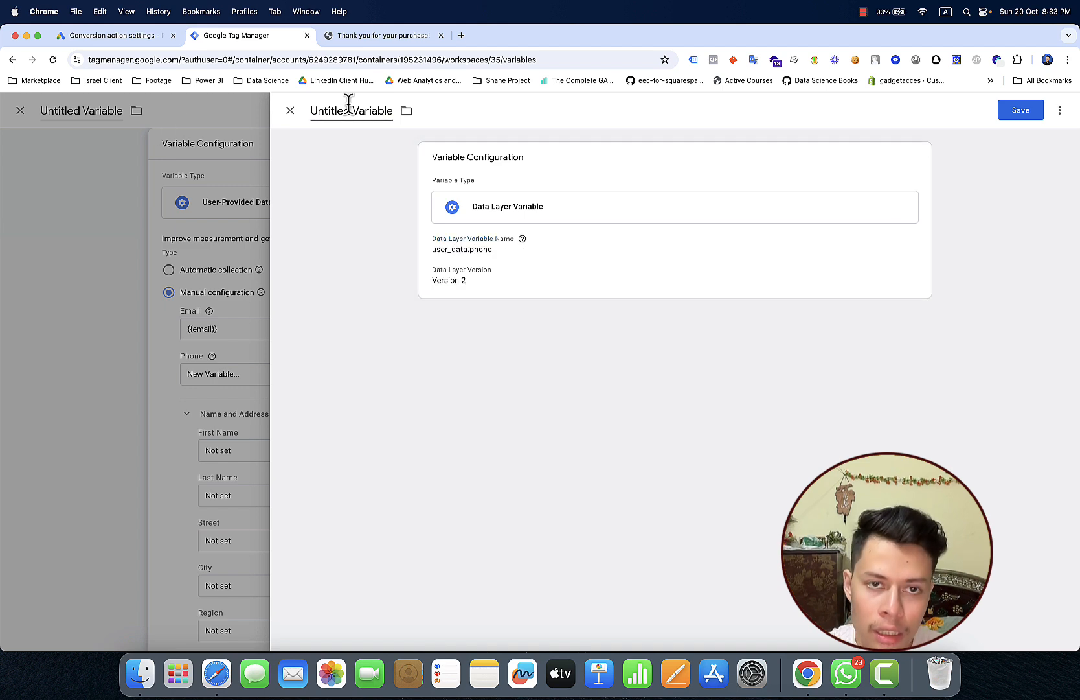
{"action": "left_click", "coordinate": [348, 107]}
{"action": "type", "text": "p"}
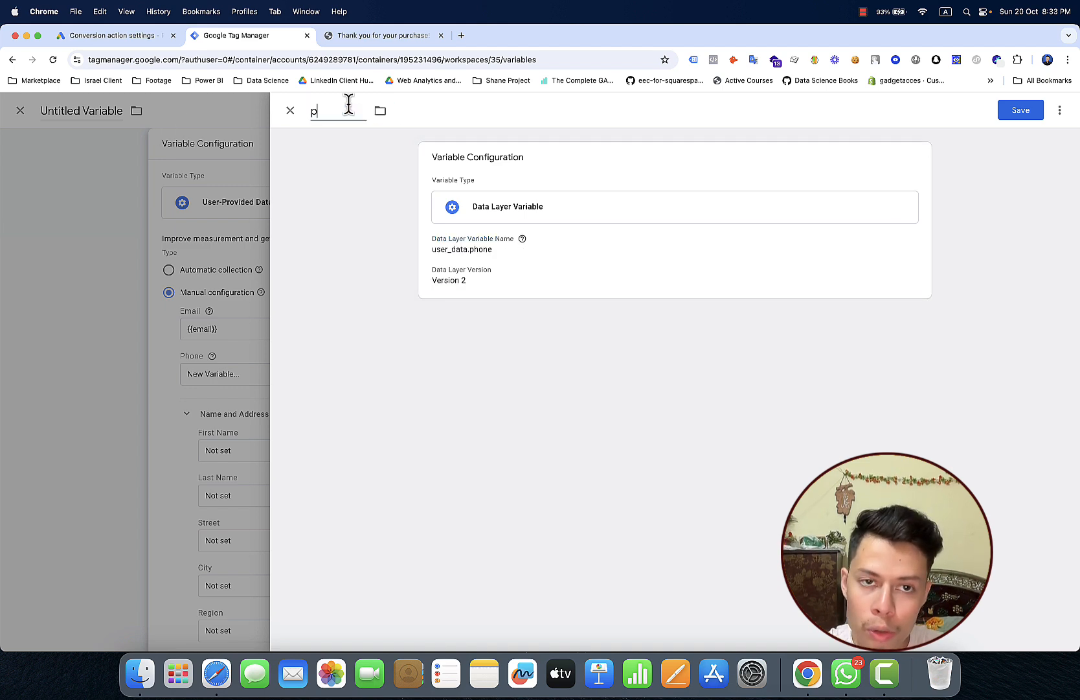
{"action": "type", "text": "hone_umber"}
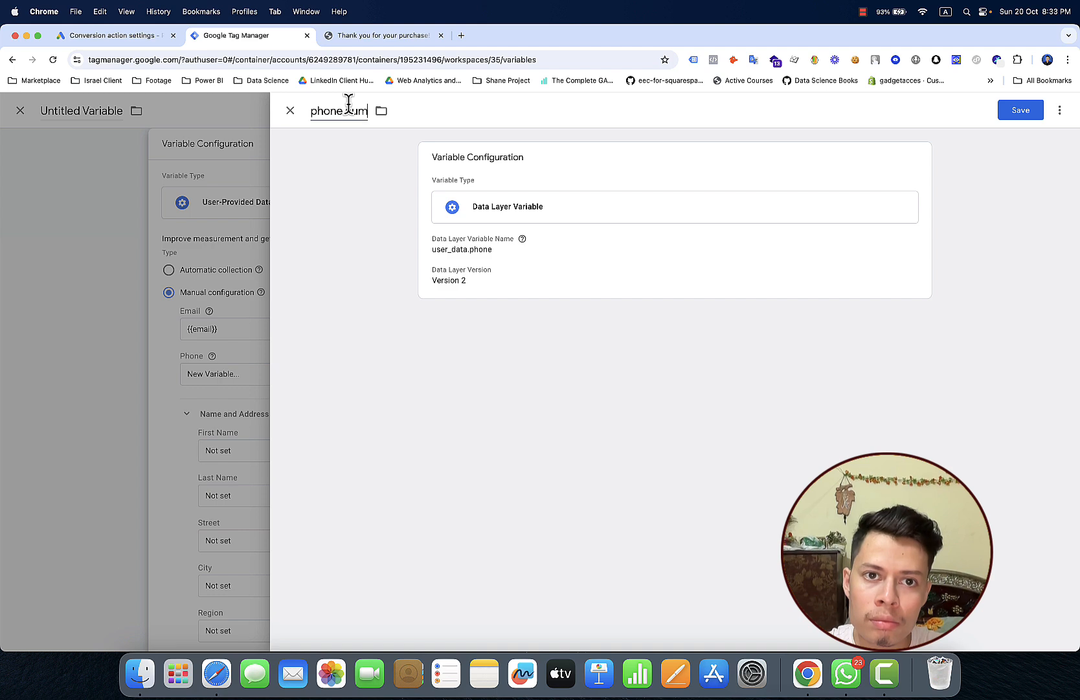
{"action": "left_click", "coordinate": [1020, 110]}
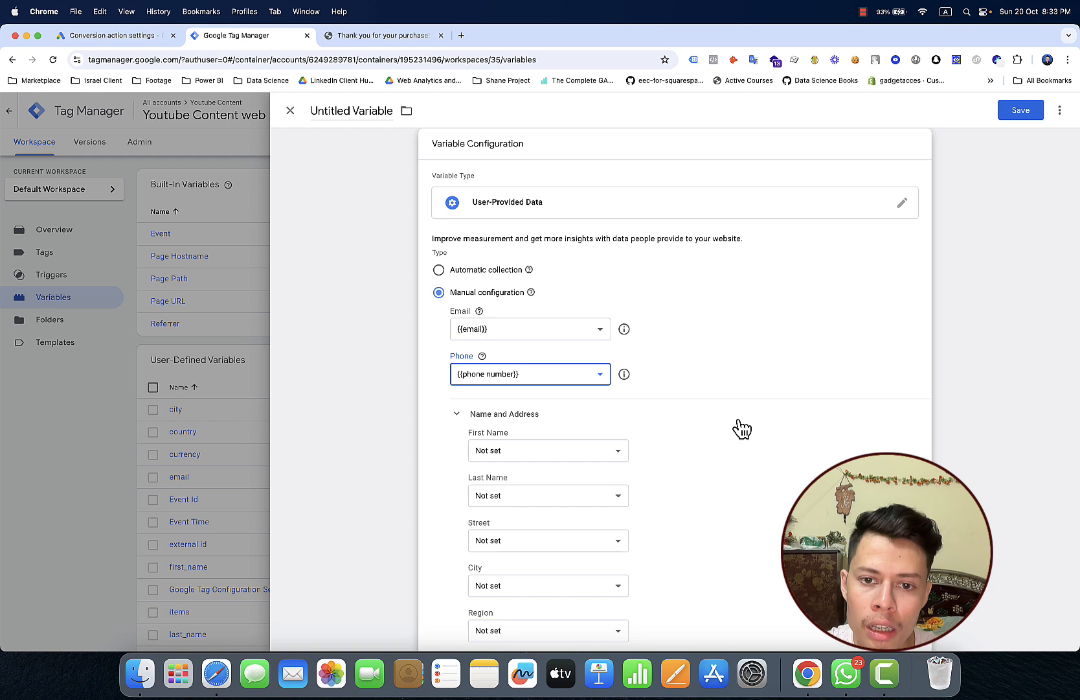
Set the First Name field to {{first_name}} and the Last Name field to {{last_name}}.
{"action": "left_click", "coordinate": [618, 450]}
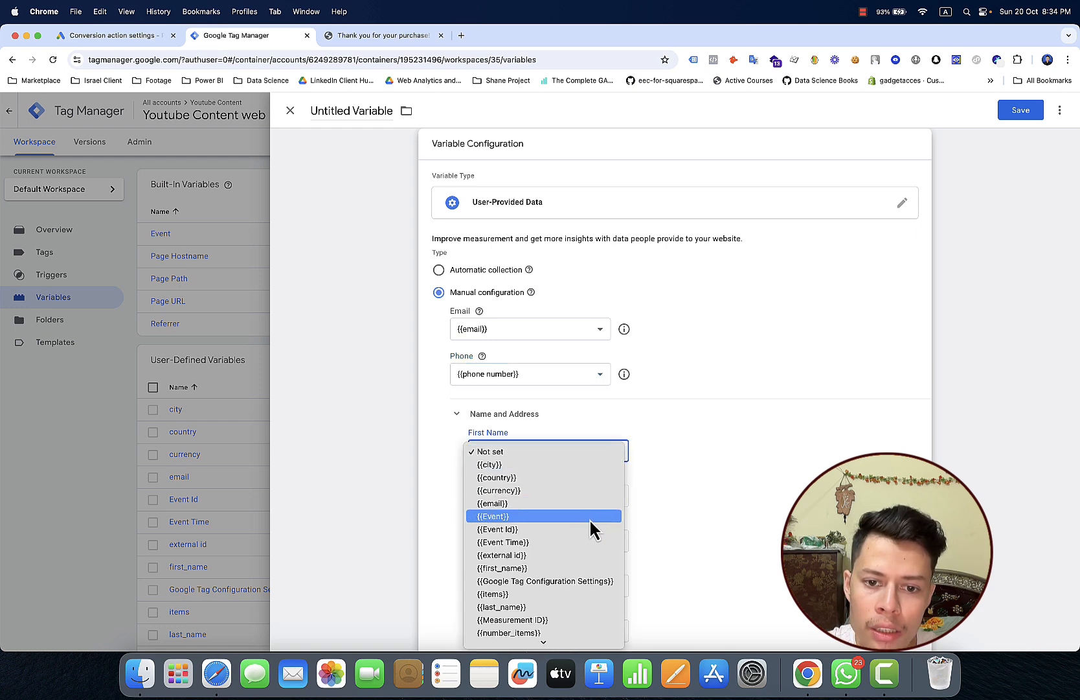
{"action": "left_click", "coordinate": [574, 570]}
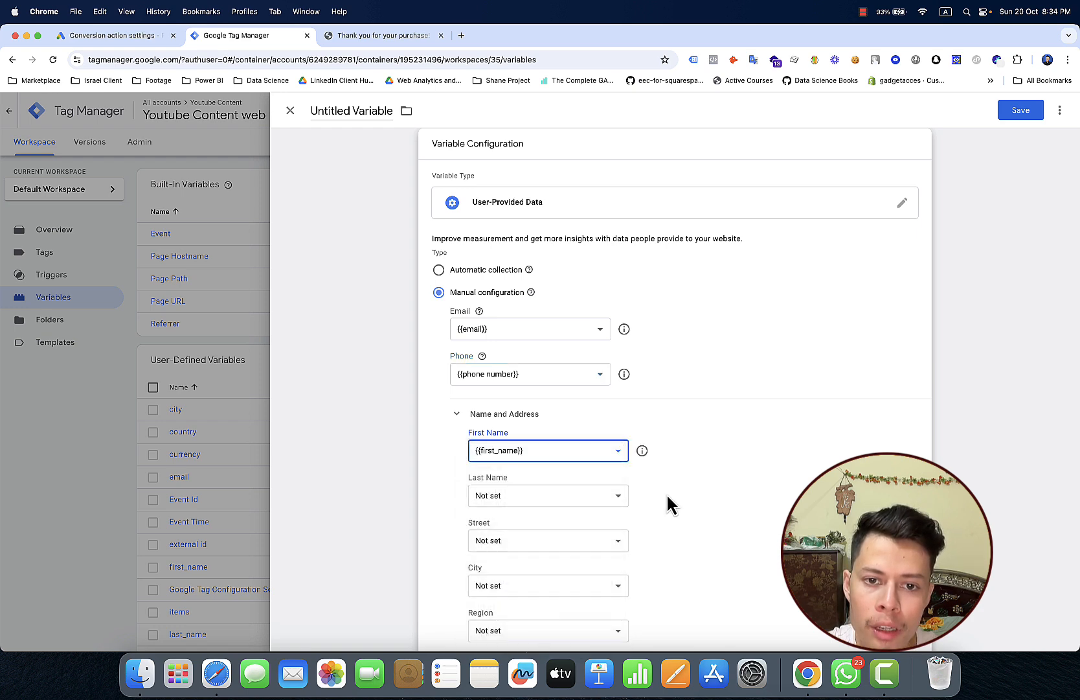
{"action": "scroll", "coordinate": [667, 504], "scroll_direction": "down", "scroll_amount": 4}
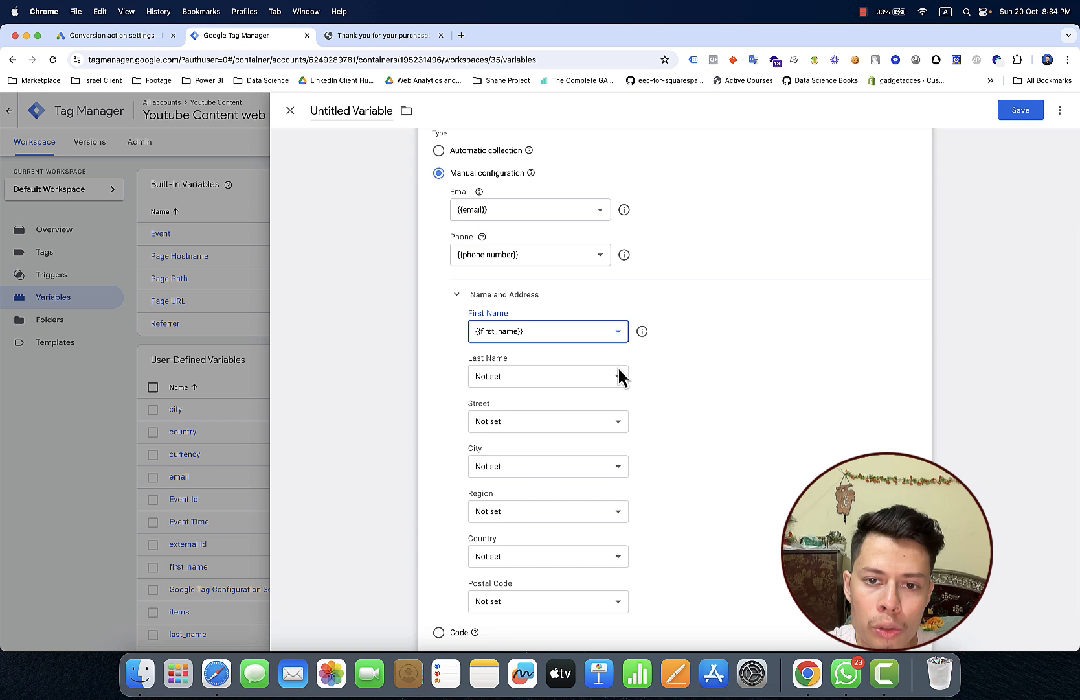
{"action": "left_click", "coordinate": [617, 376]}
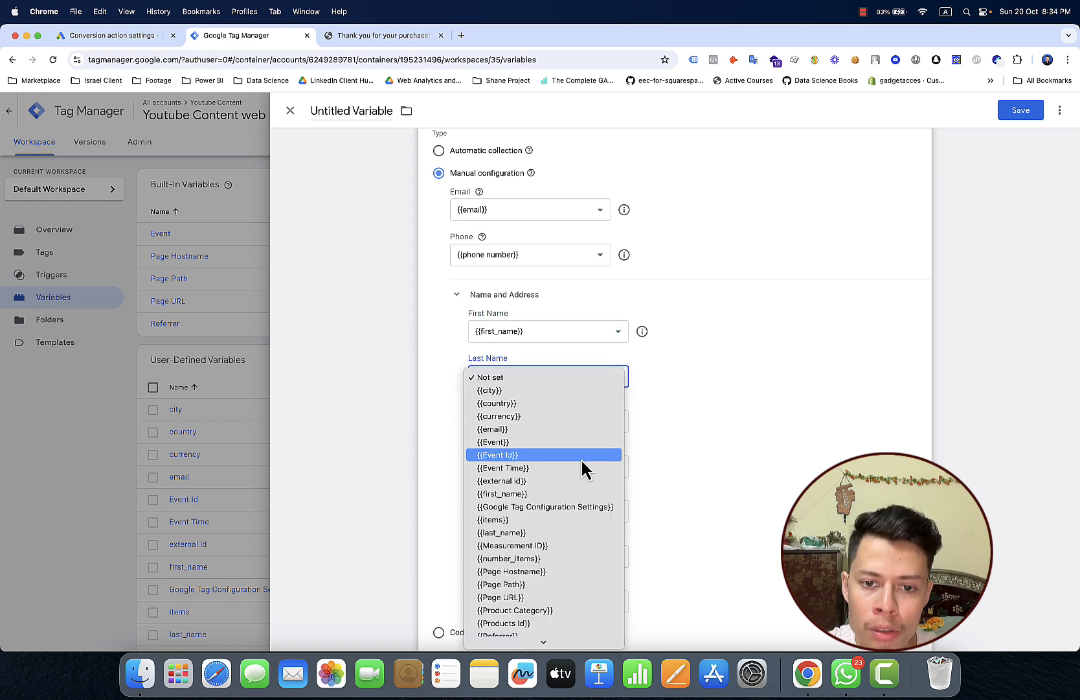
{"action": "scroll", "coordinate": [582, 467], "scroll_direction": "down", "scroll_amount": 5}
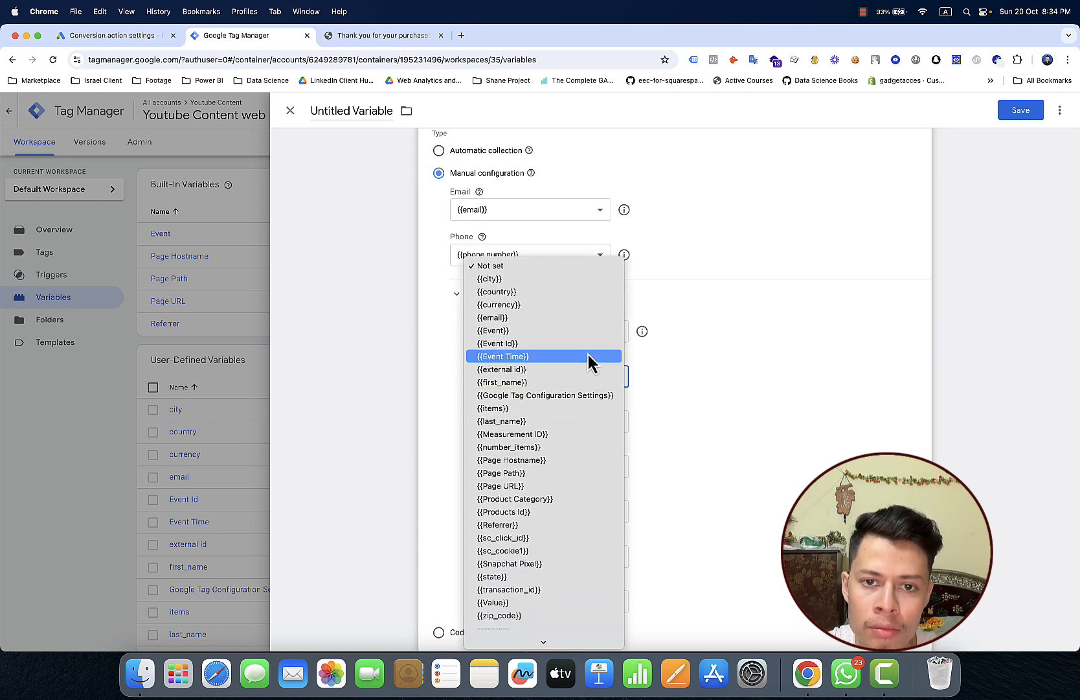
{"action": "left_click", "coordinate": [582, 425]}
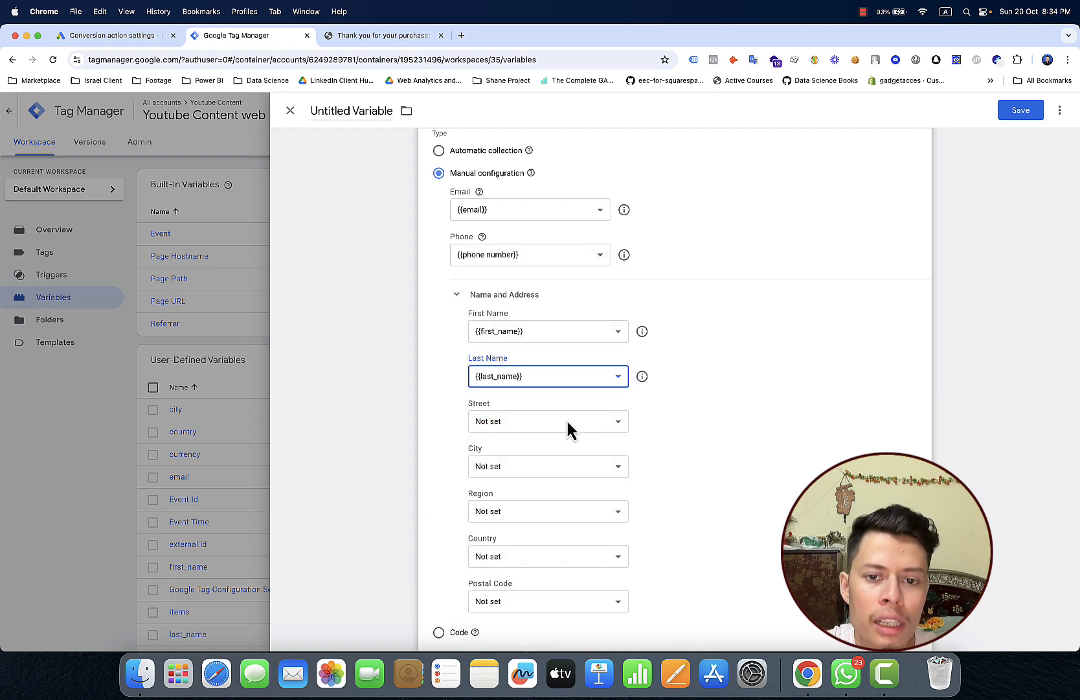
Check the address key under user_data on the thank-you page, then return to the variable in Tag Manager.
{"action": "scroll", "coordinate": [441, 313], "scroll_direction": "down", "scroll_amount": 2}
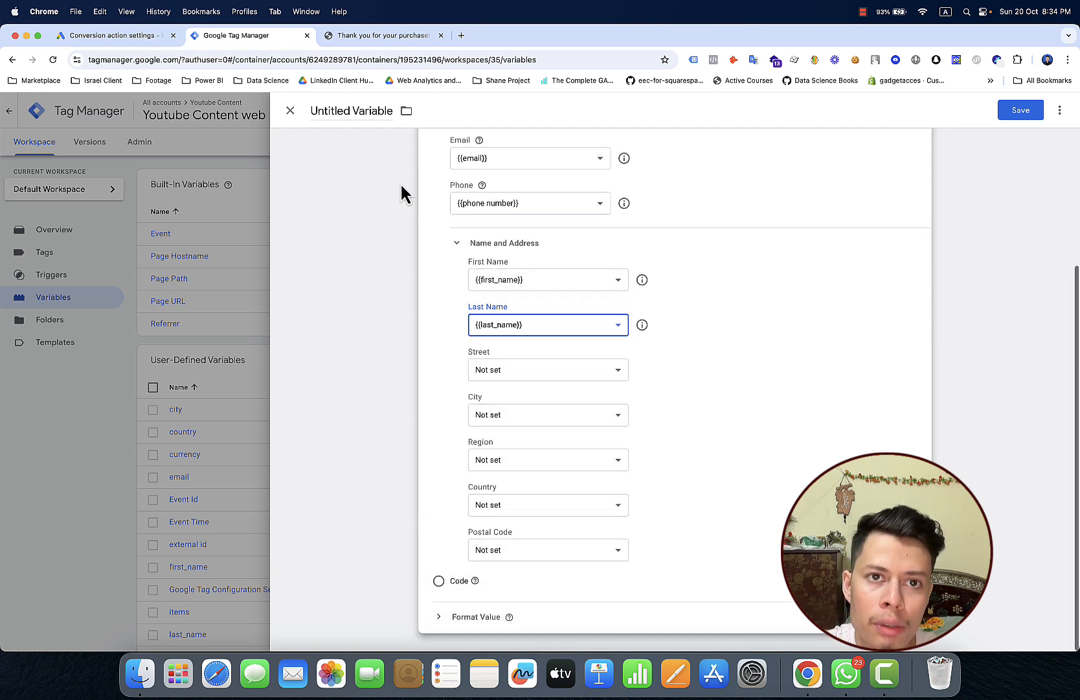
{"action": "left_click", "coordinate": [413, 41]}
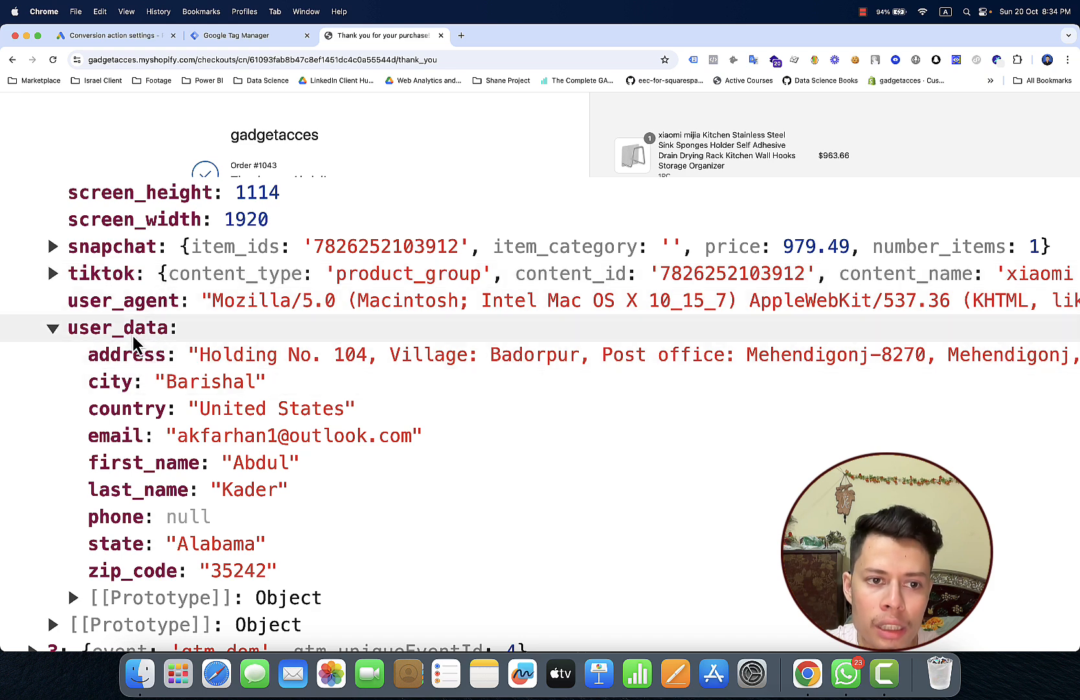
{"action": "left_click", "coordinate": [234, 38]}
Start a new variable for the Street field and choose Data Layer Variable as its type.
{"action": "left_click", "coordinate": [536, 374]}
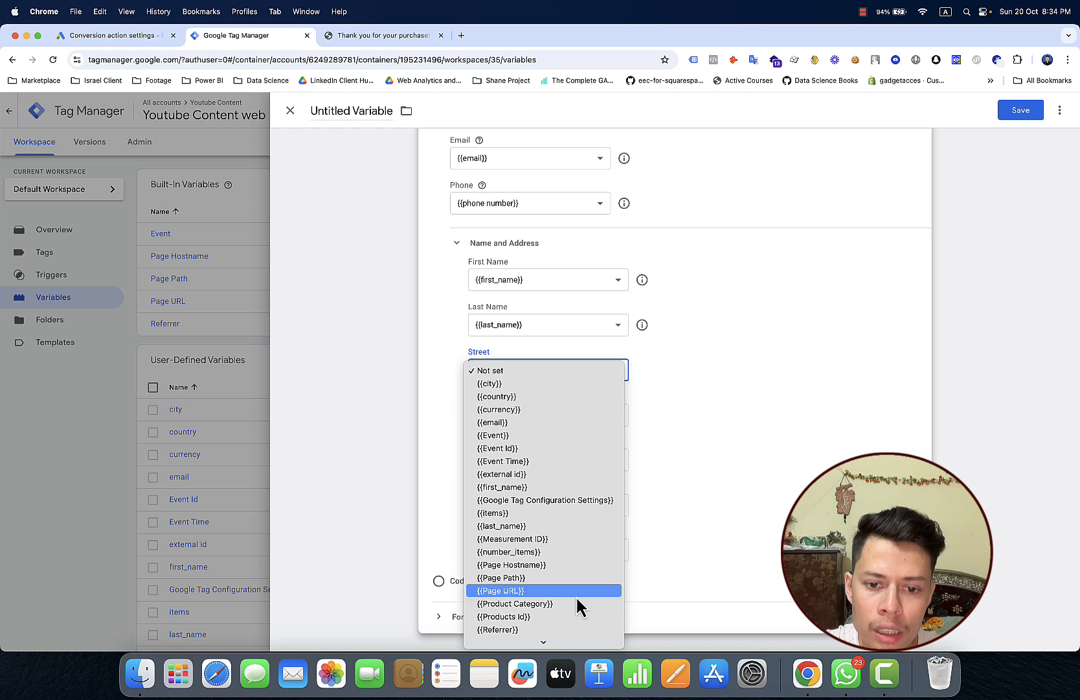
{"action": "scroll", "coordinate": [579, 604], "scroll_direction": "down", "scroll_amount": 5}
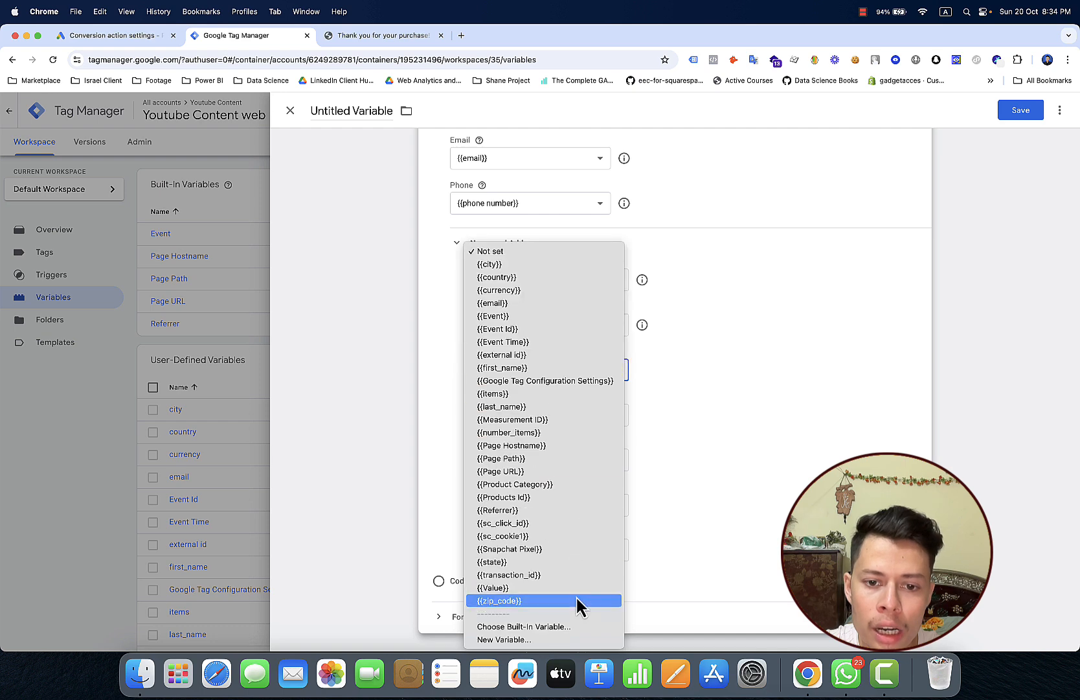
{"action": "left_click", "coordinate": [550, 640]}
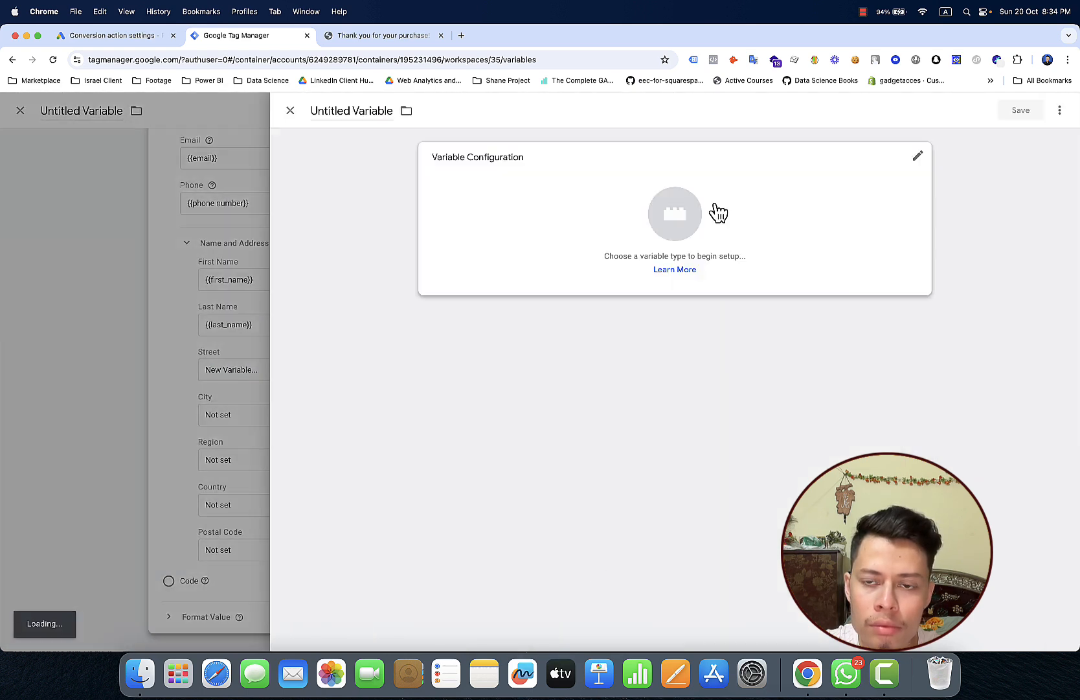
{"action": "left_click", "coordinate": [708, 212]}
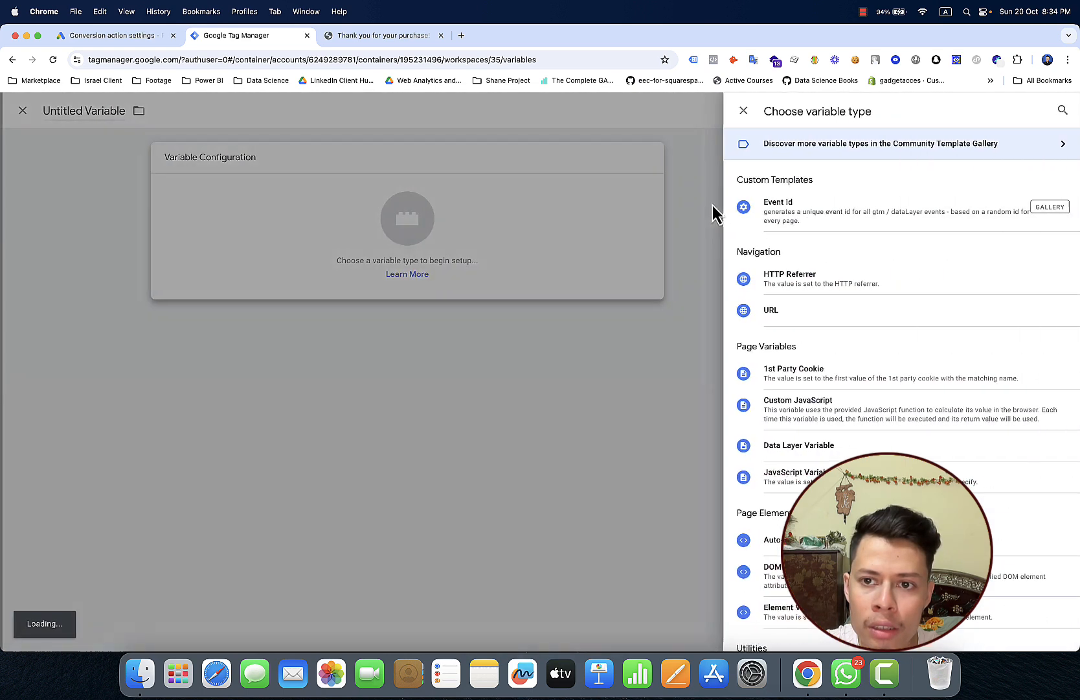
{"action": "left_click", "coordinate": [806, 447]}
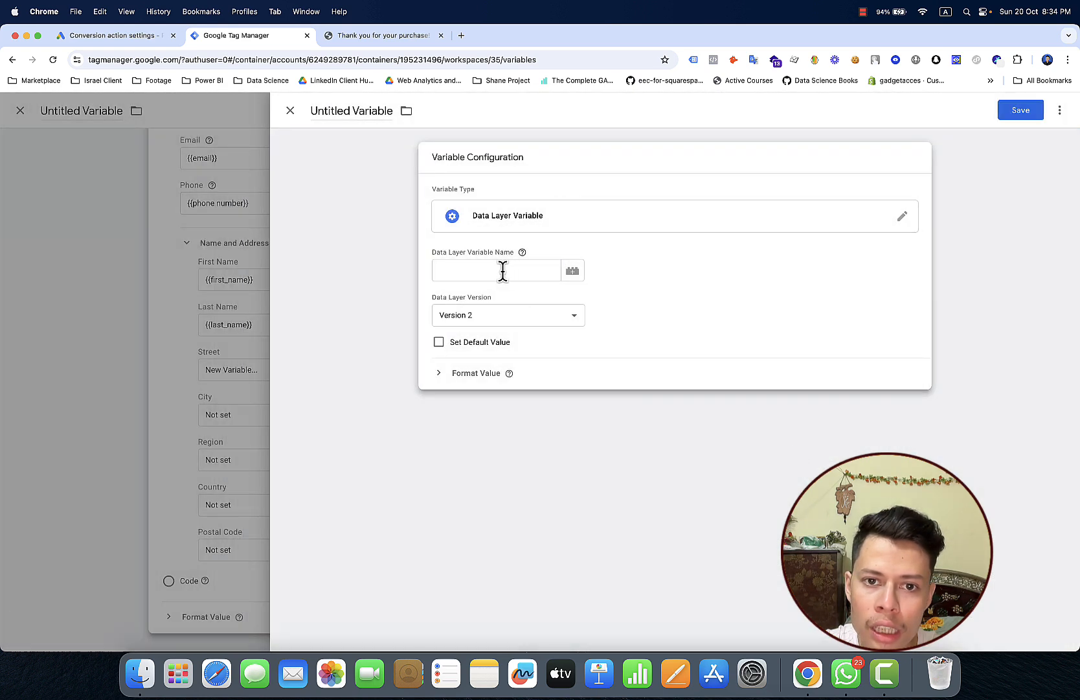
Set the street variable's data layer variable name to user_data.address.
{"action": "left_click", "coordinate": [503, 271]}
{"action": "type", "text": "us"}
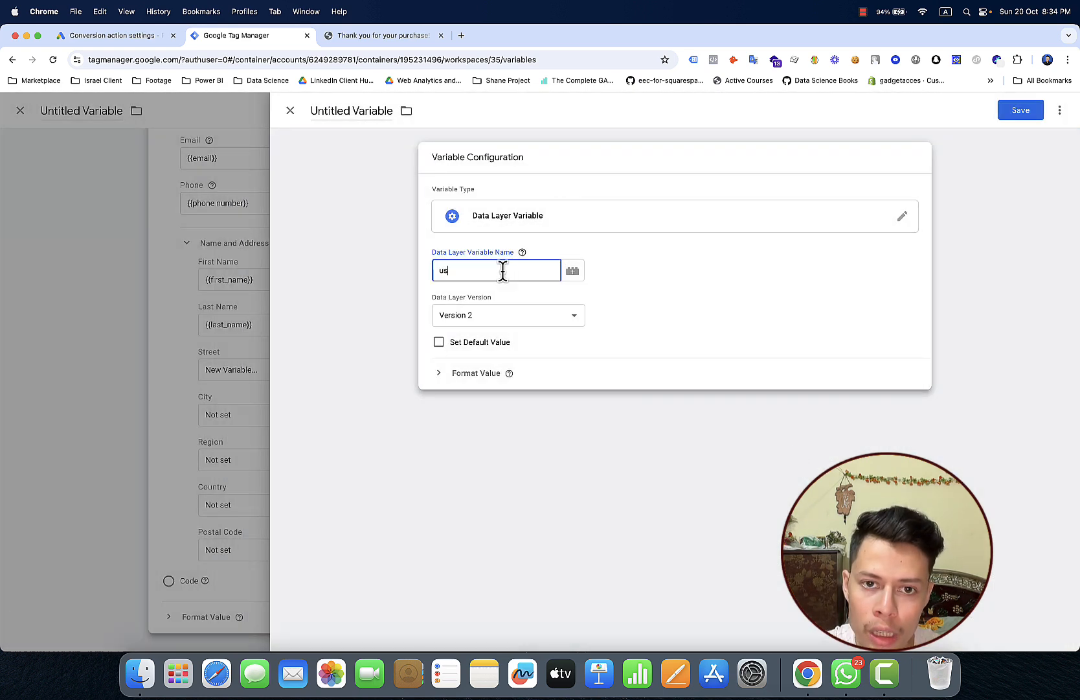
{"action": "type", "text": "er_"}
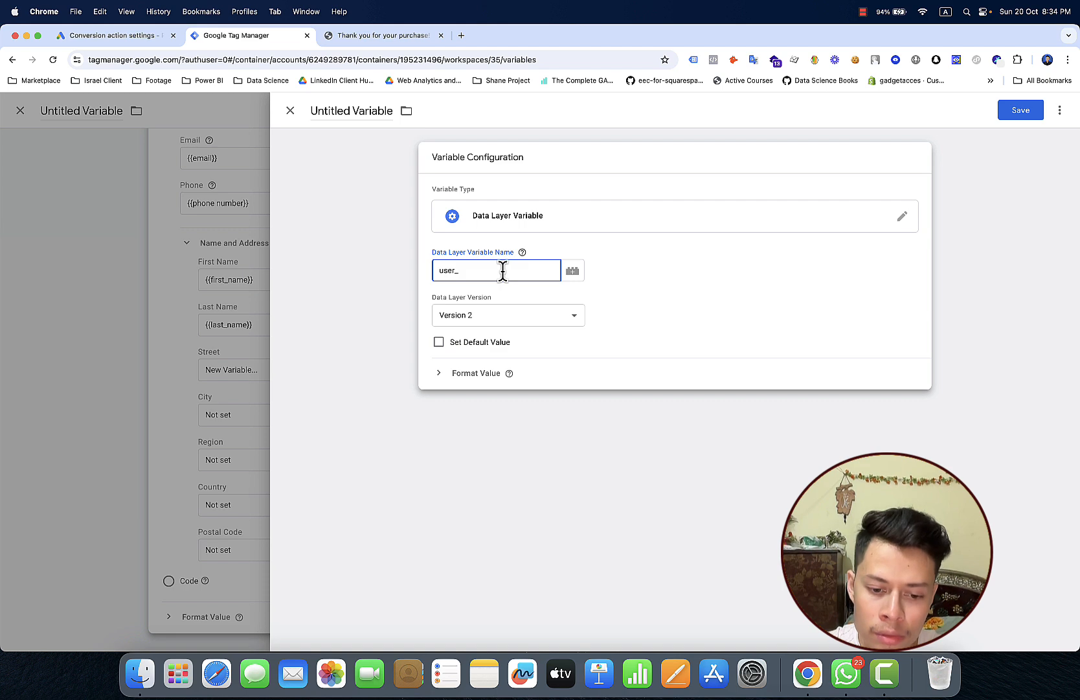
{"action": "type", "text": "data"}
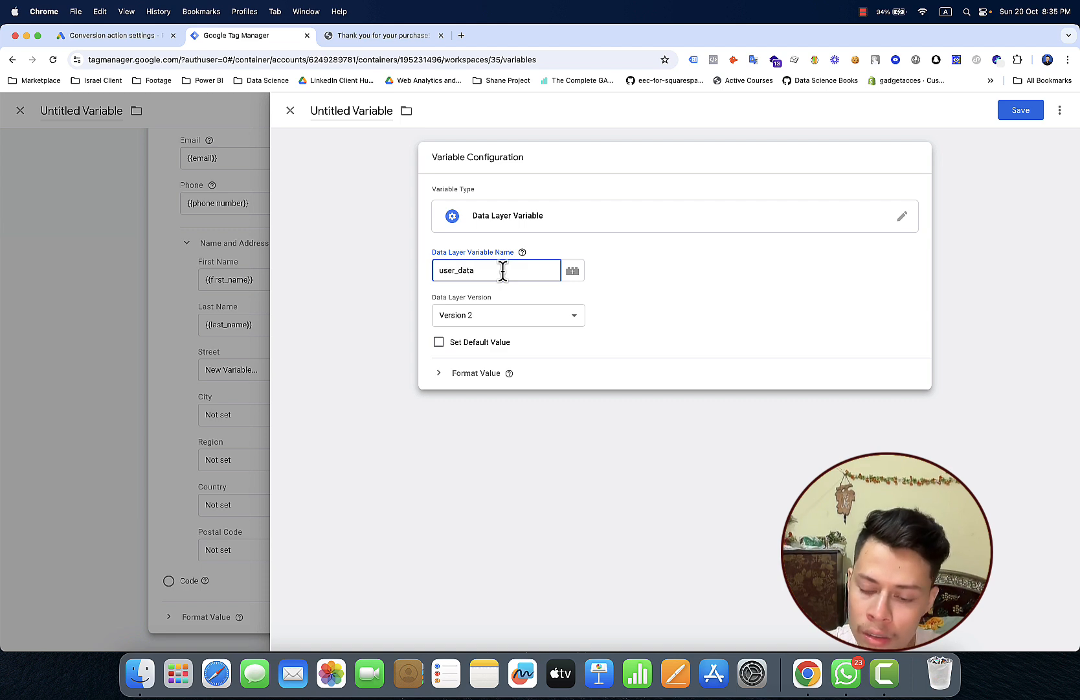
{"action": "type", "text": ".address"}
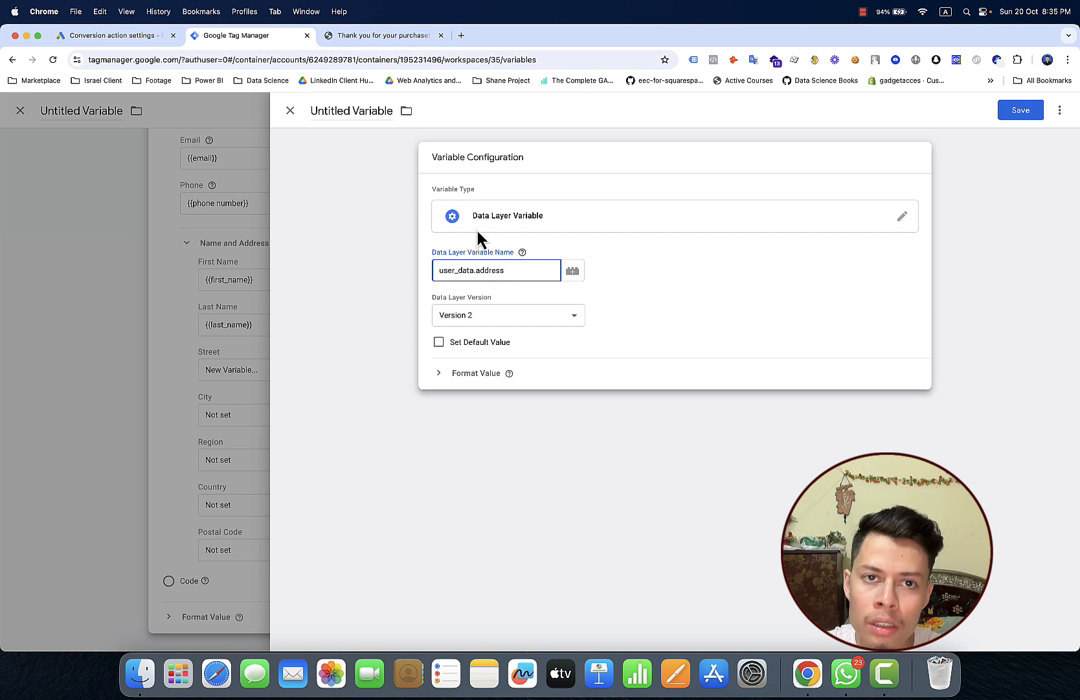
Recheck the address key on the thank-you page, then name the street variable "Street Adress" and save it.
{"action": "left_click", "coordinate": [411, 37]}
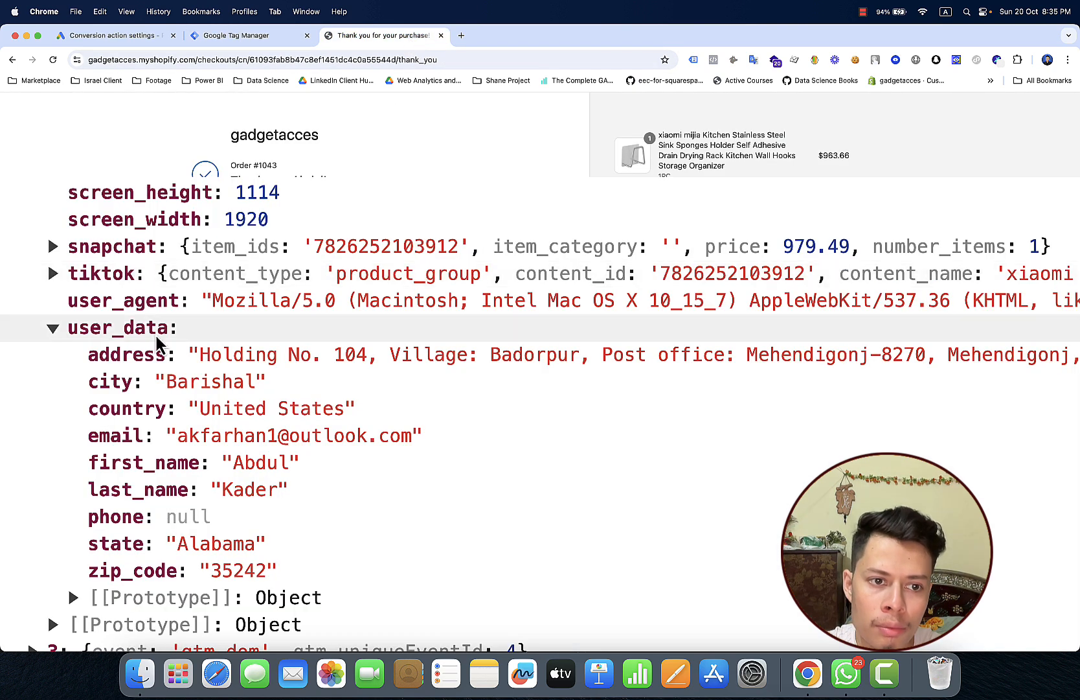
{"action": "left_click", "coordinate": [242, 38]}
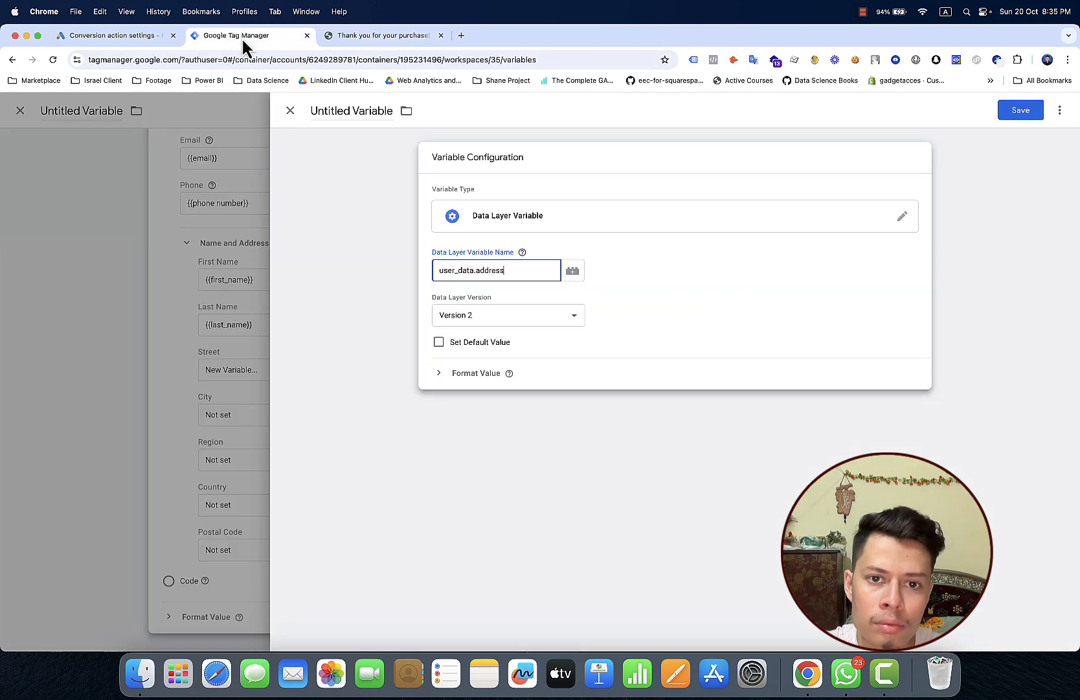
{"action": "left_click", "coordinate": [344, 111]}
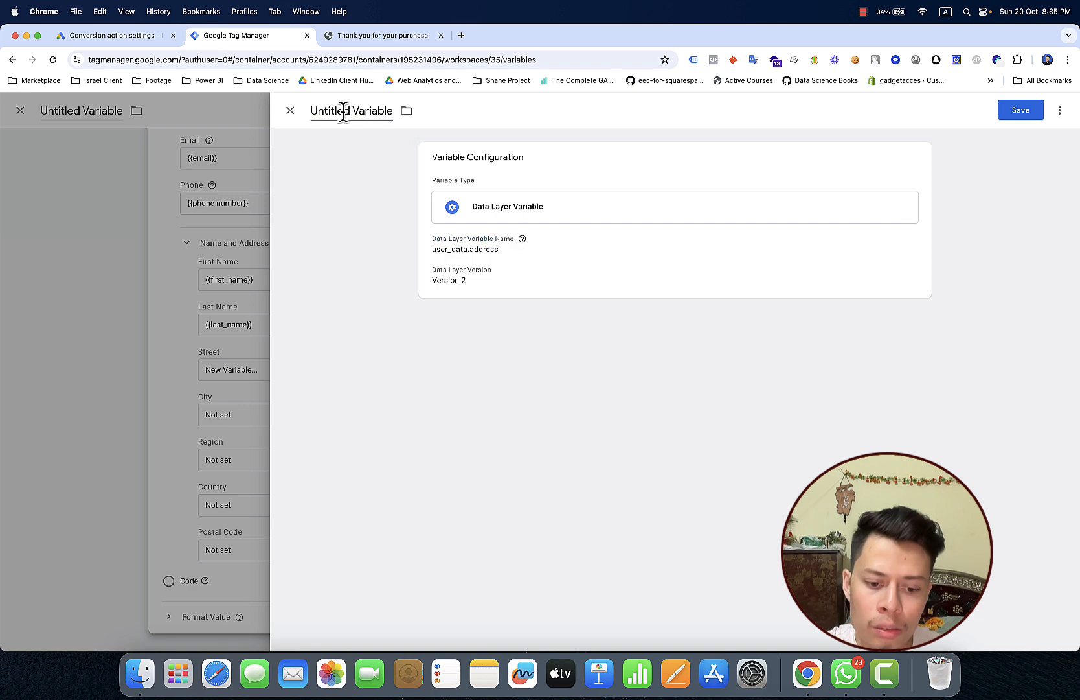
{"action": "left_click", "coordinate": [343, 110]}
{"action": "type", "text": "S"}
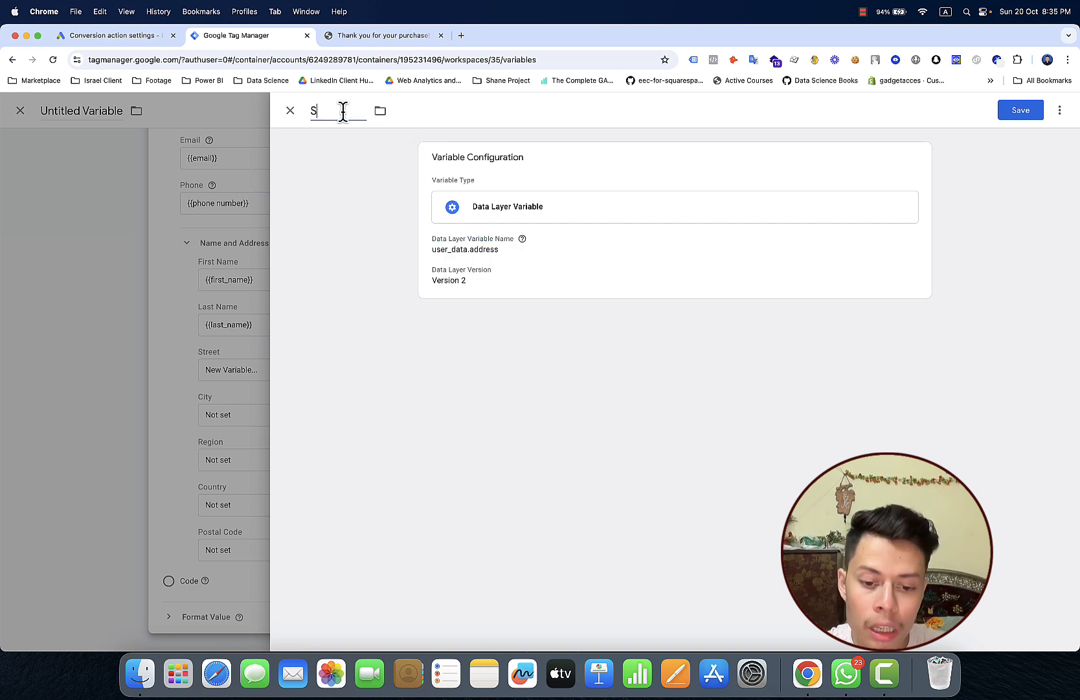
{"action": "type", "text": "treet"}
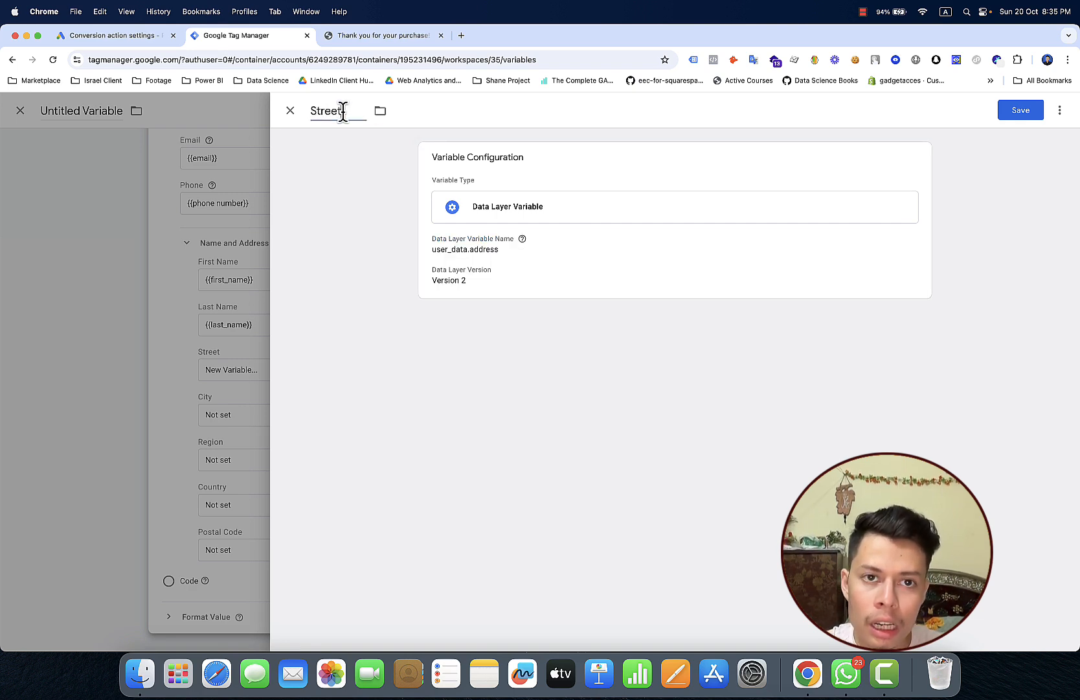
{"action": "type", "text": " Adress"}
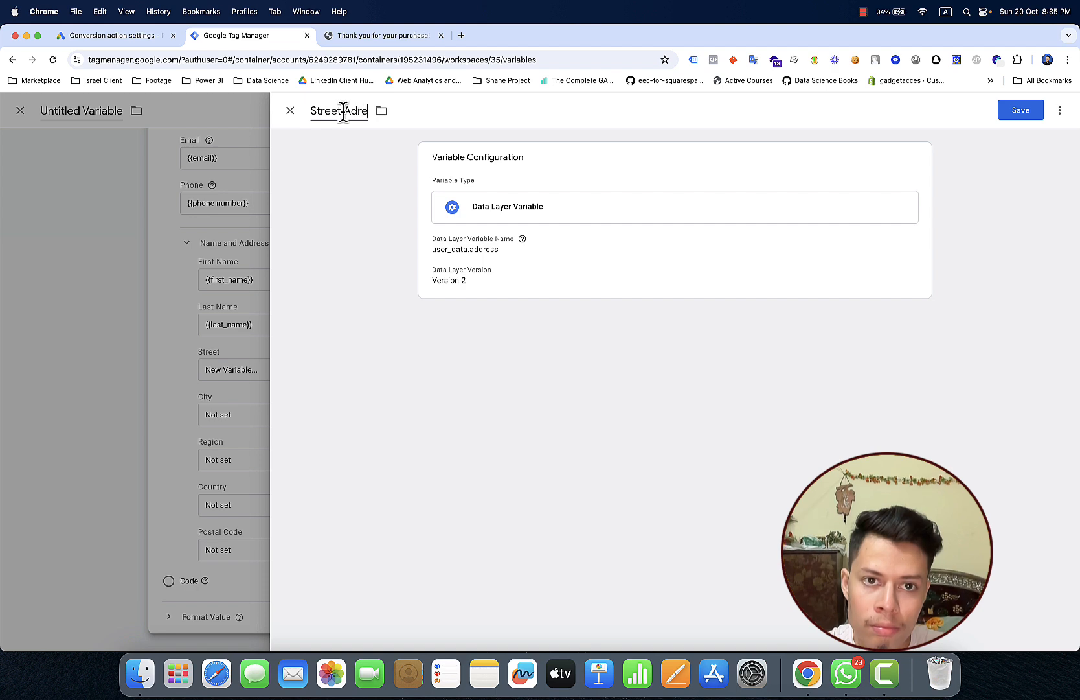
{"action": "left_click", "coordinate": [1003, 113]}
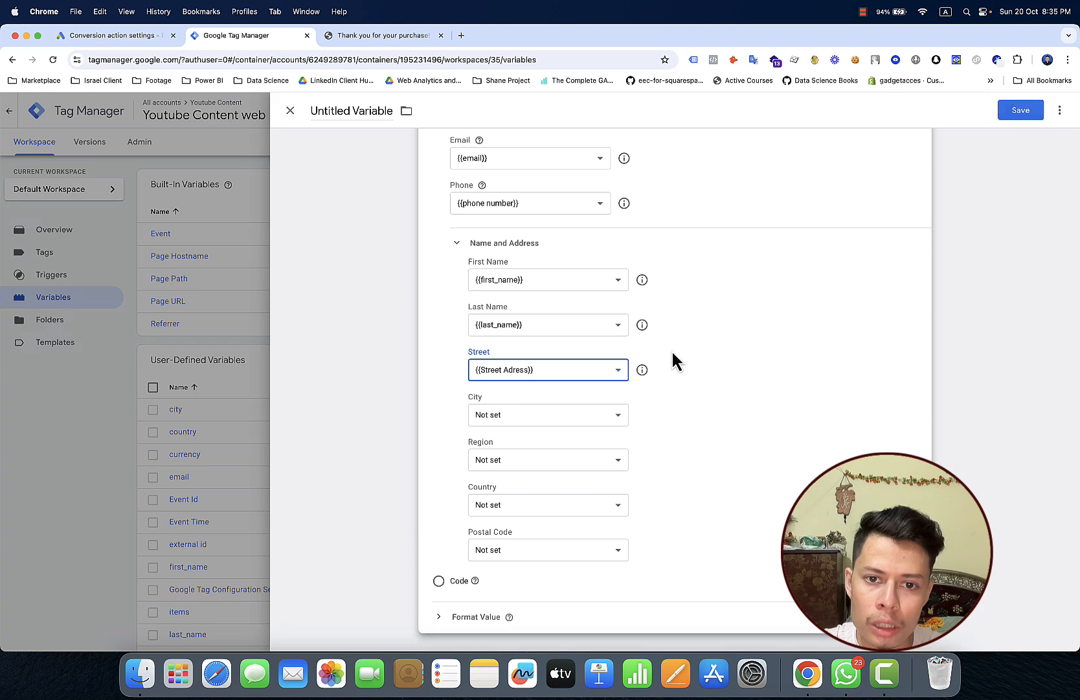
Set the City field to {{city}} and the Region field to {{state}}.
{"action": "left_click", "coordinate": [560, 424]}
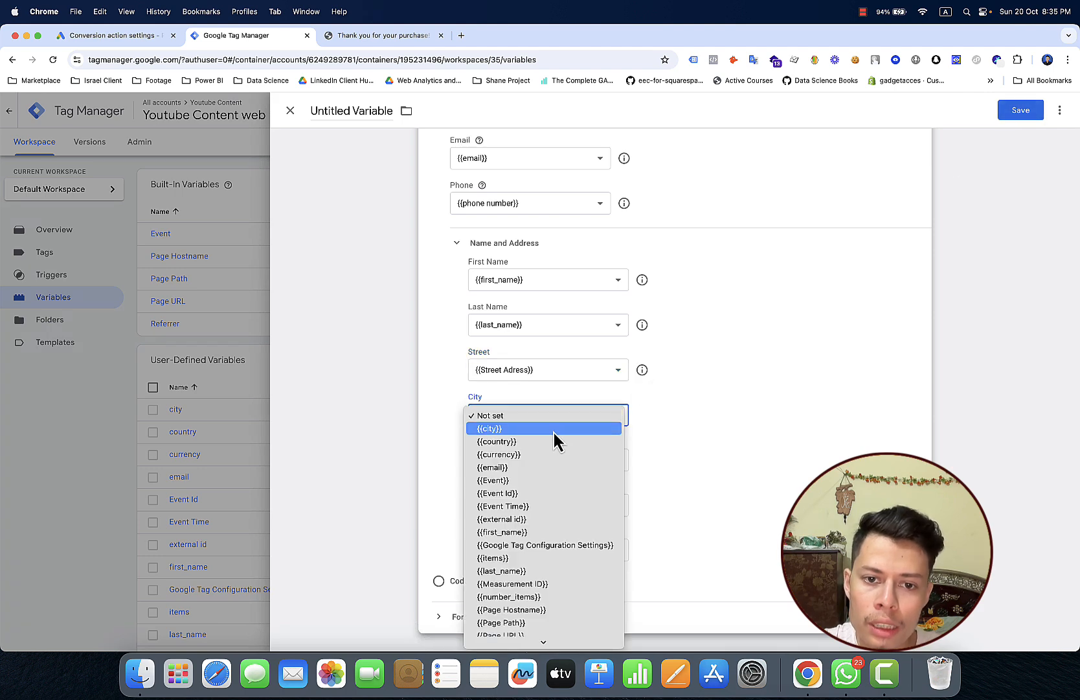
{"action": "left_click", "coordinate": [555, 439]}
{"action": "left_click", "coordinate": [567, 459]}
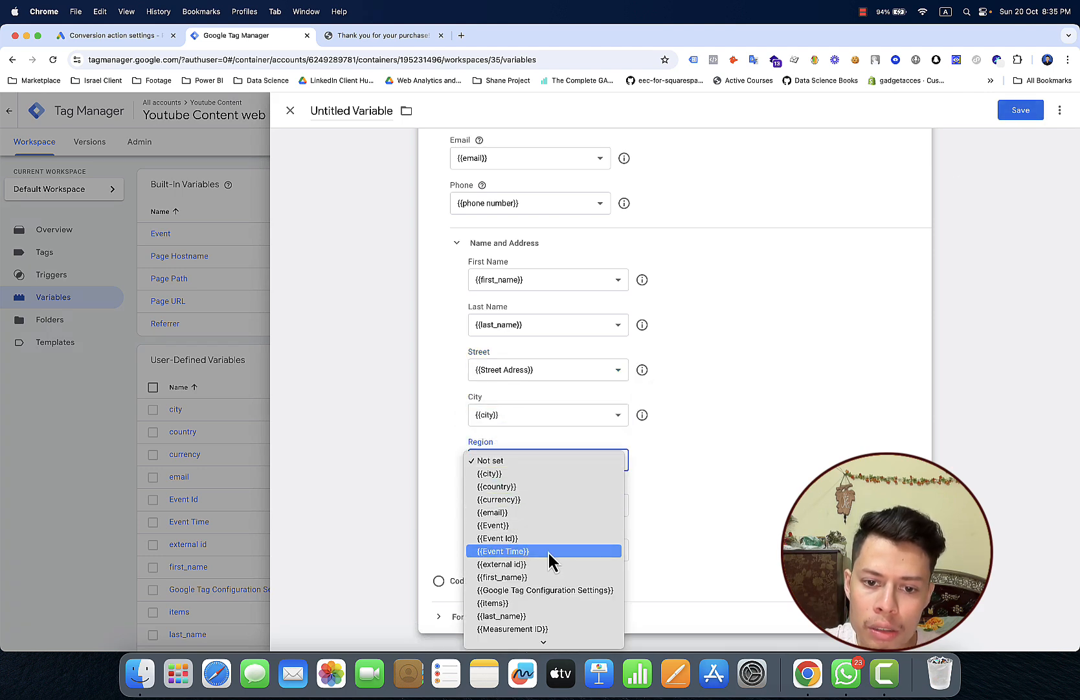
{"action": "scroll", "coordinate": [548, 554], "scroll_direction": "down", "scroll_amount": 3}
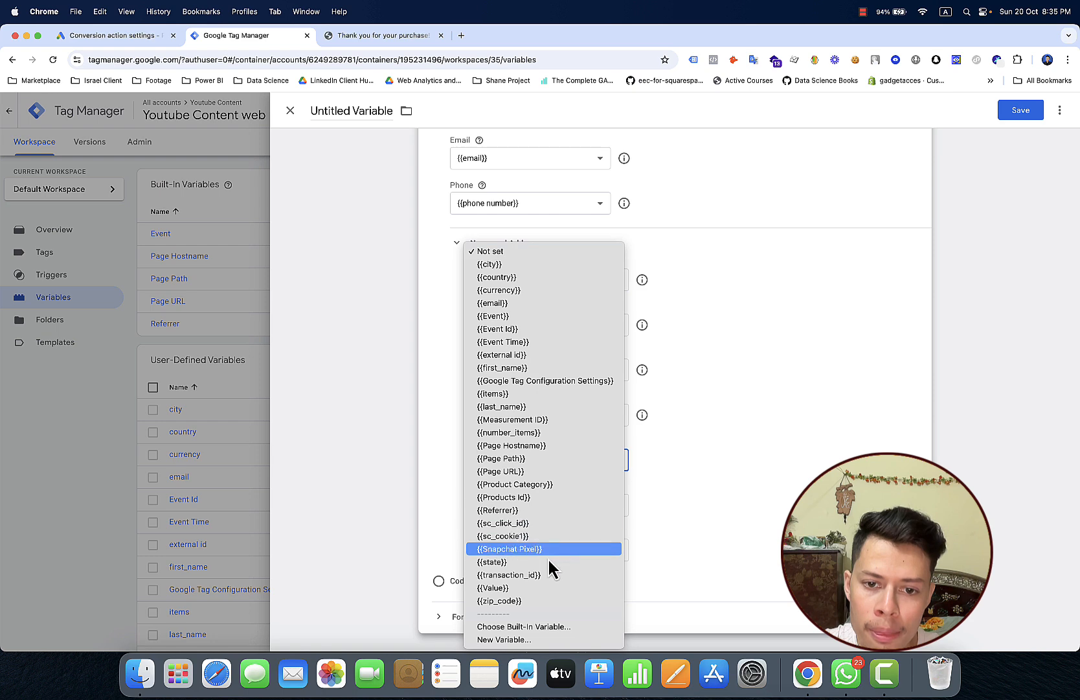
{"action": "left_click", "coordinate": [545, 562]}
Set the Country field to {{country}} and the Postal Code field to {{zip_code}}.
{"action": "left_click", "coordinate": [555, 503]}
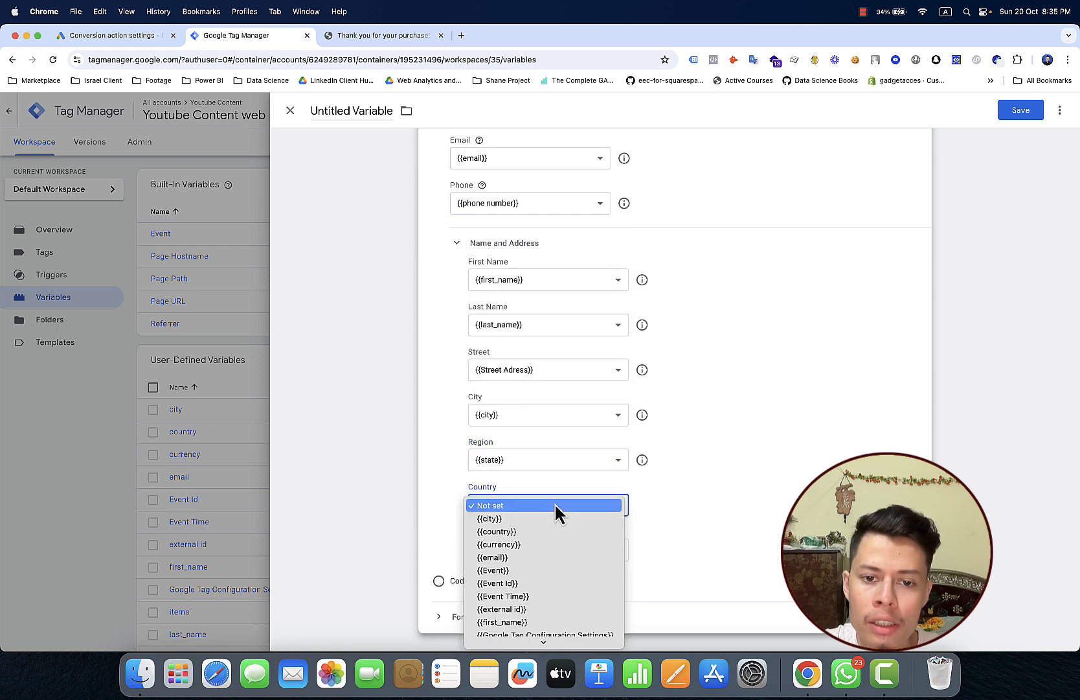
{"action": "left_click", "coordinate": [545, 535]}
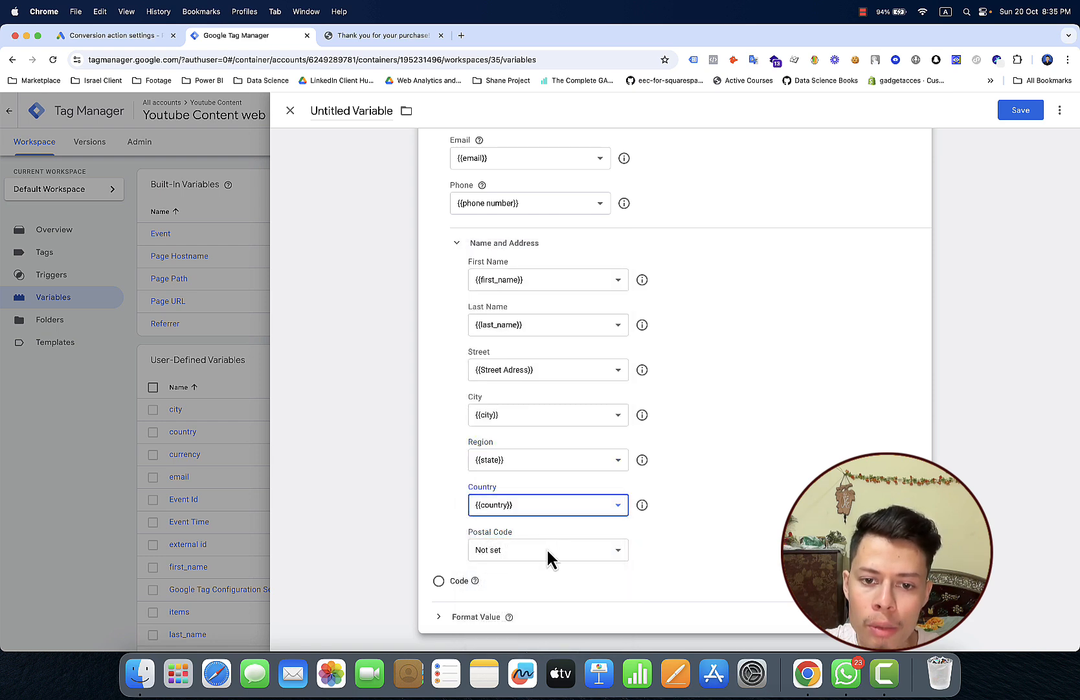
{"action": "left_click", "coordinate": [547, 550]}
{"action": "scroll", "coordinate": [556, 610], "scroll_direction": "down", "scroll_amount": 3}
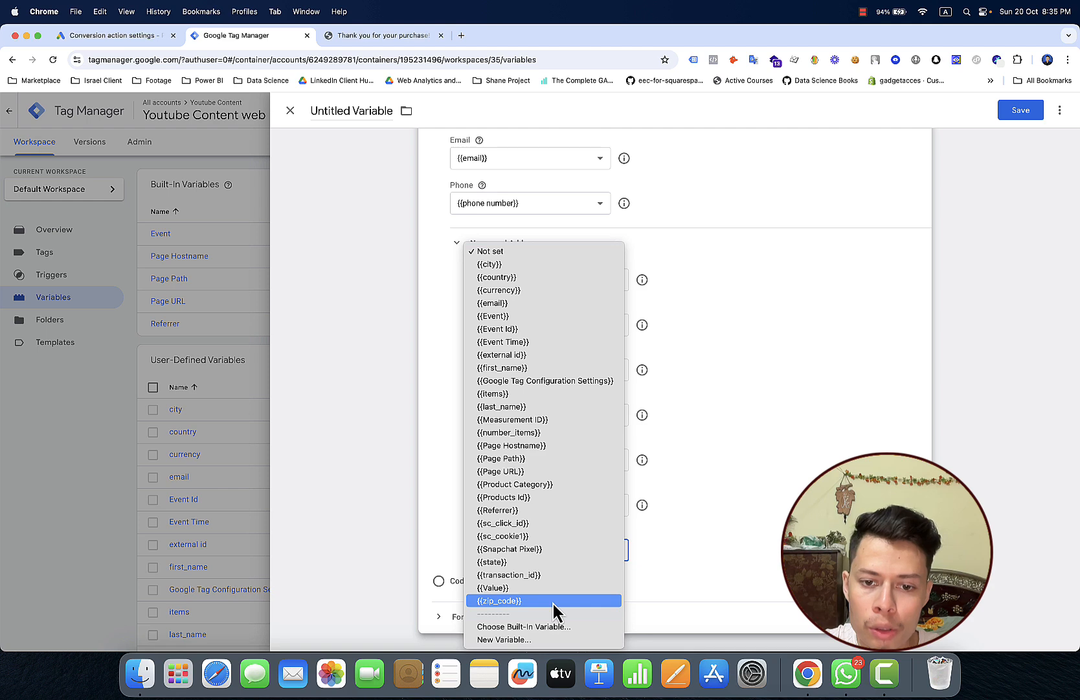
{"action": "left_click", "coordinate": [554, 602]}
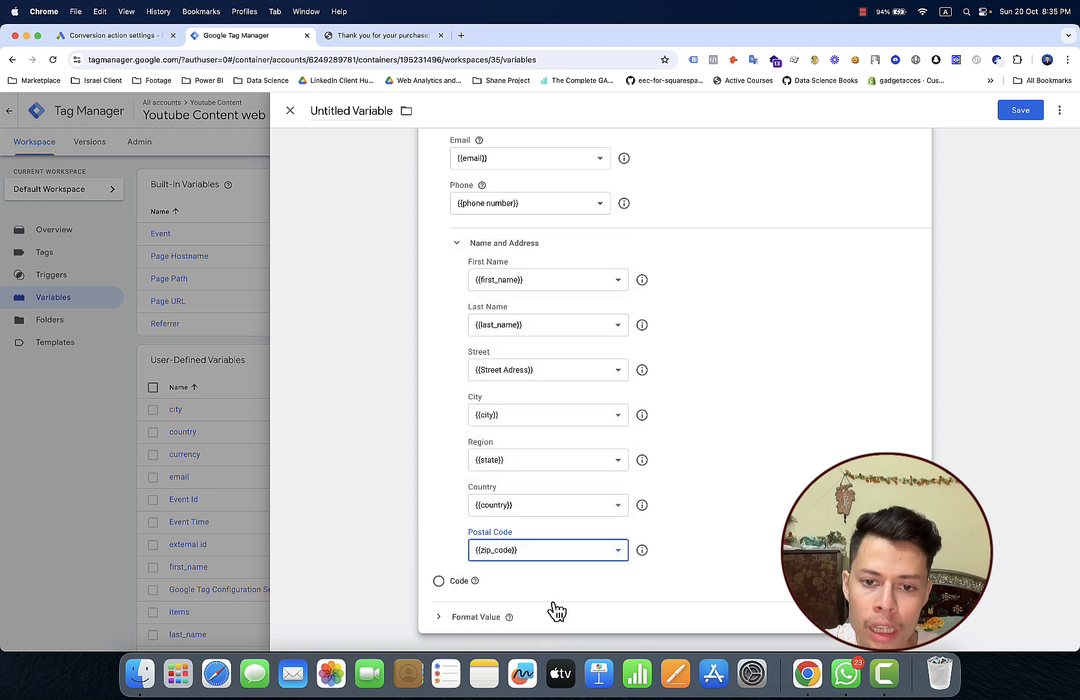
Save the completed customer data variable under the name User-Provided Data.
{"action": "scroll", "coordinate": [733, 444], "scroll_direction": "up", "scroll_amount": 3}
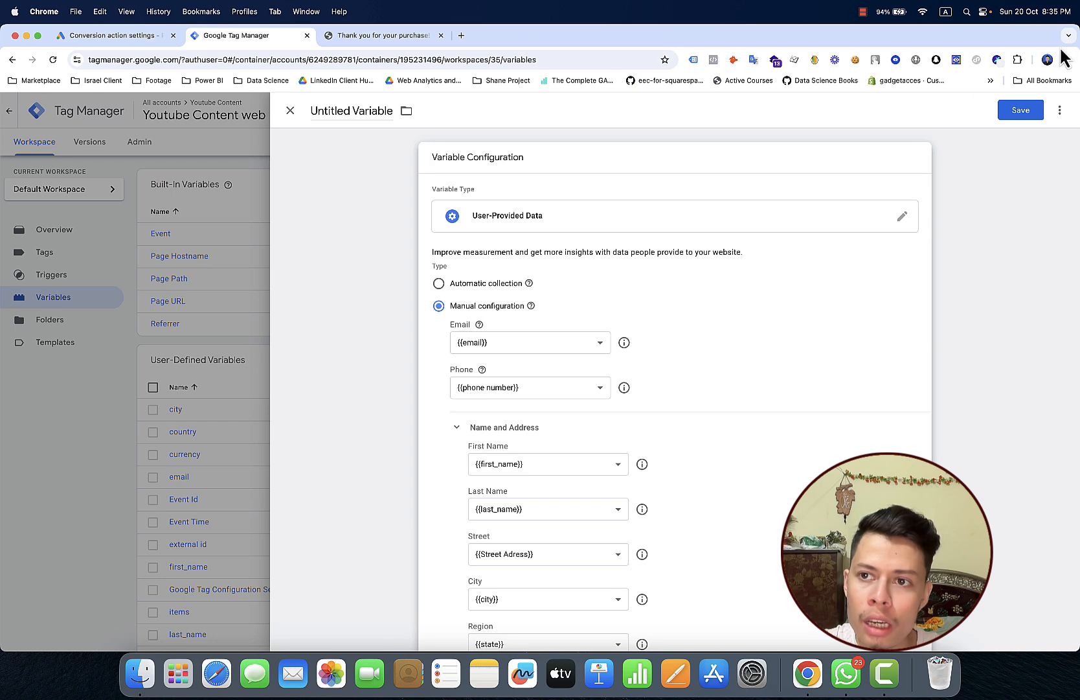
{"action": "left_click", "coordinate": [1028, 112]}
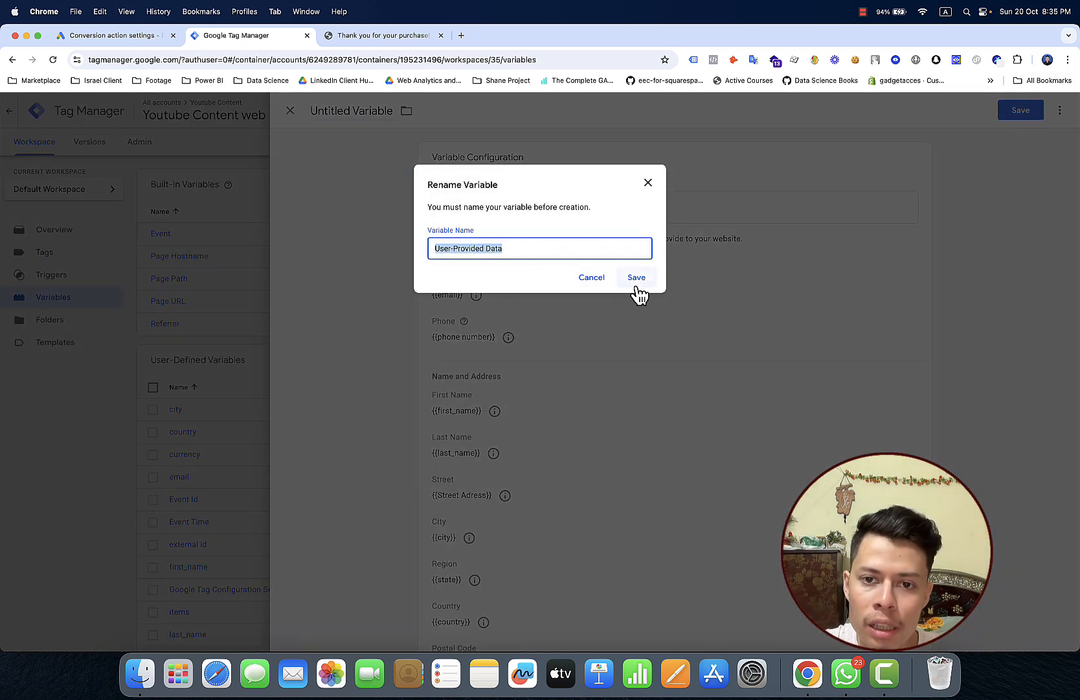
{"action": "left_click", "coordinate": [638, 287]}
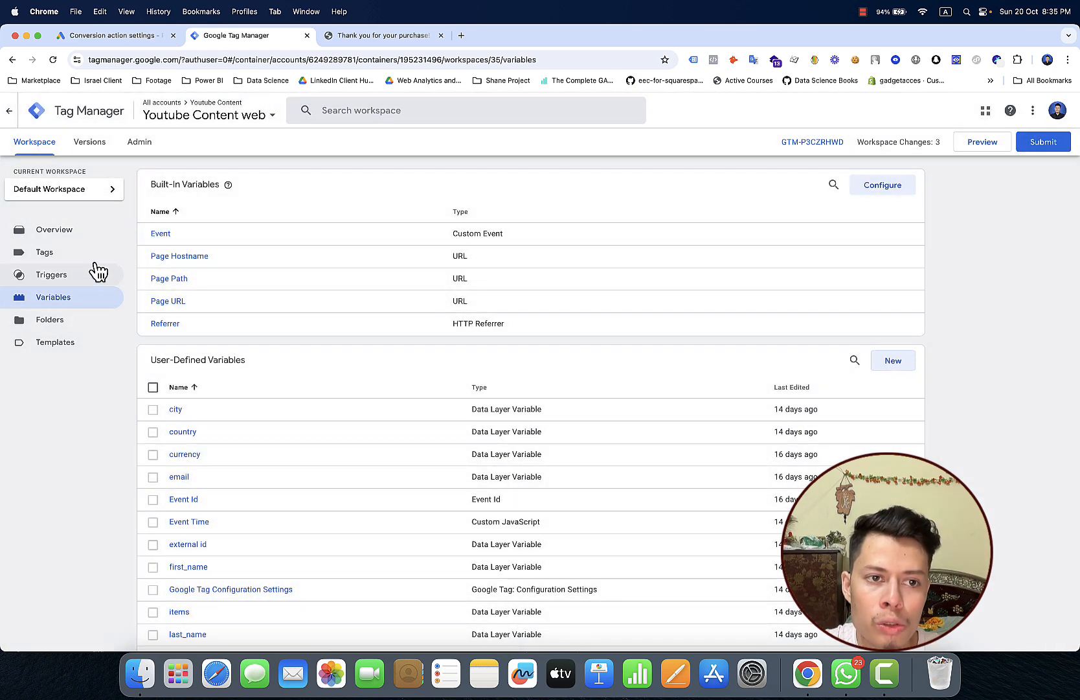
In the Google Ads Conversion Tracking - Purchase tag, include user-provided data from the website using {{User-Provided Data}}, and save the tag.
{"action": "left_click", "coordinate": [98, 254]}
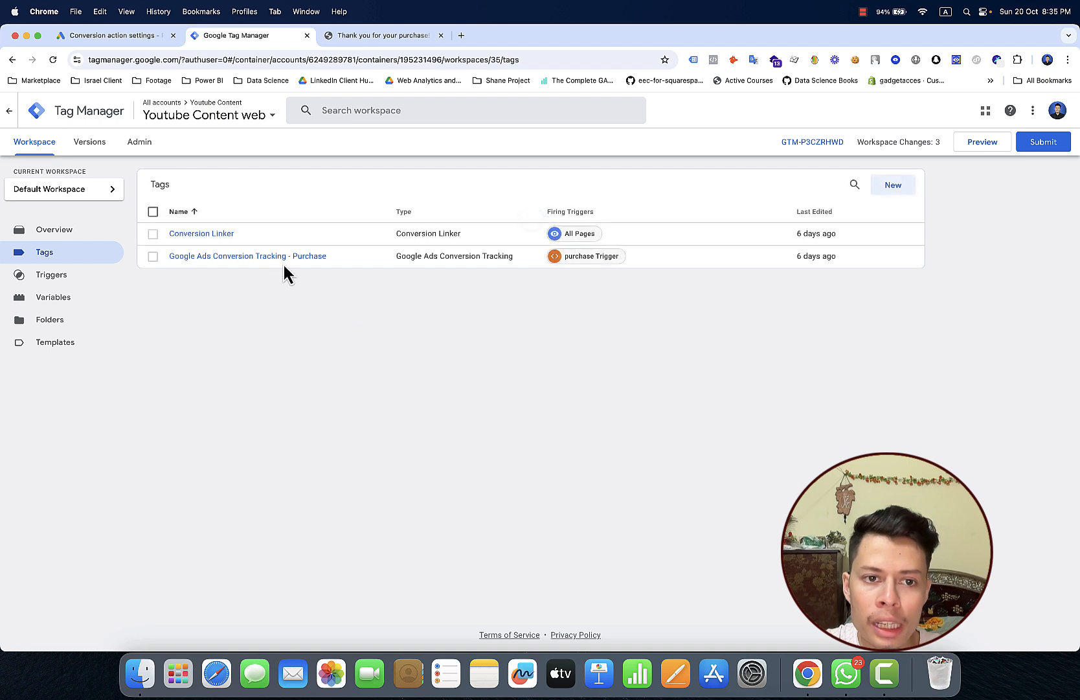
{"action": "left_click", "coordinate": [273, 259]}
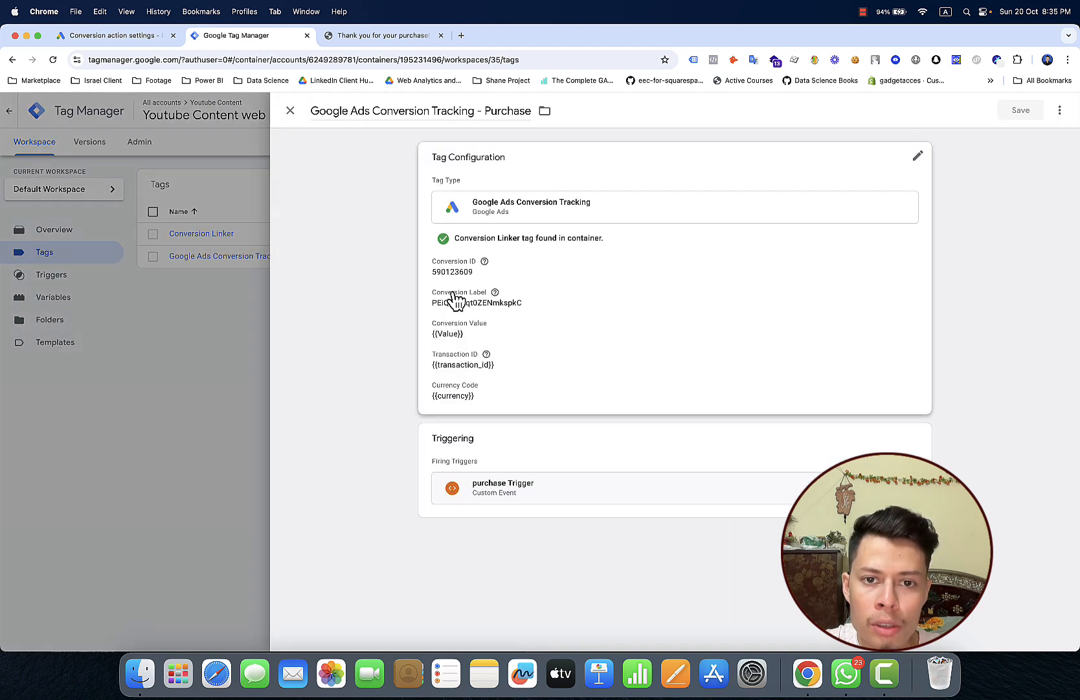
{"action": "left_click", "coordinate": [623, 290]}
{"action": "scroll", "coordinate": [624, 292], "scroll_direction": "down", "scroll_amount": 4}
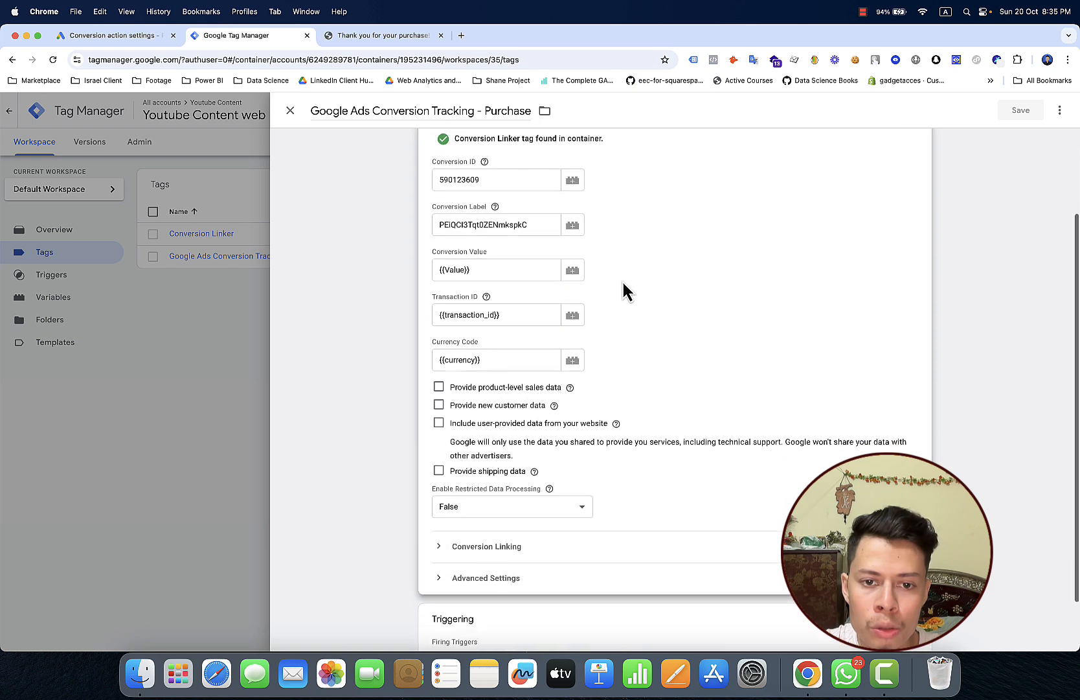
{"action": "left_click", "coordinate": [440, 415]}
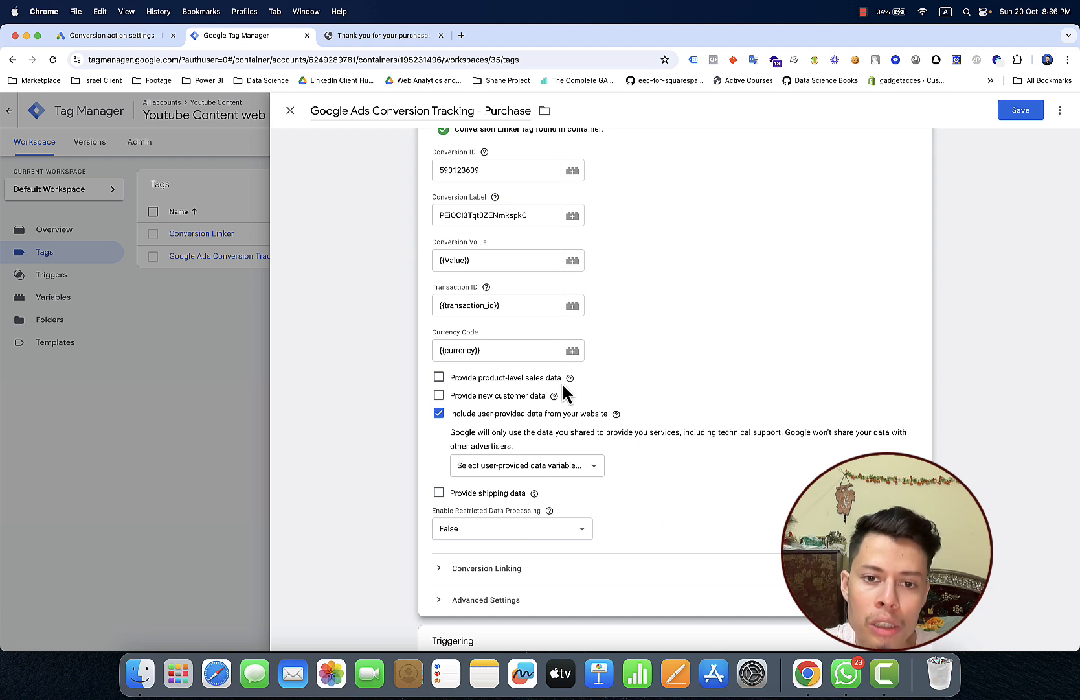
{"action": "left_click", "coordinate": [526, 465]}
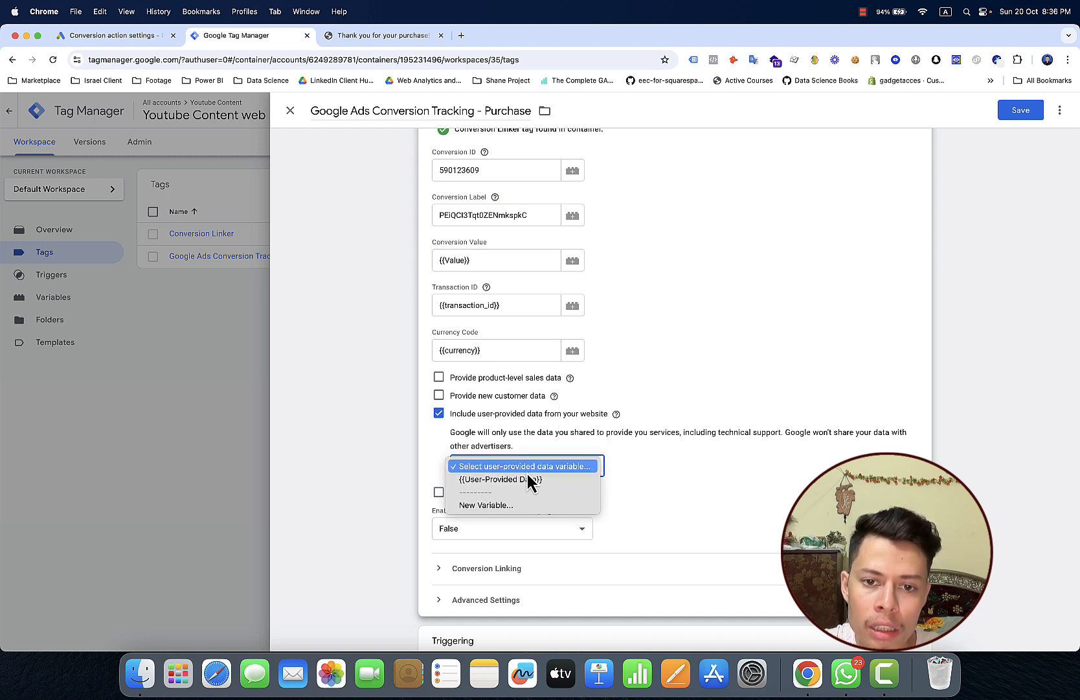
{"action": "left_click", "coordinate": [527, 479]}
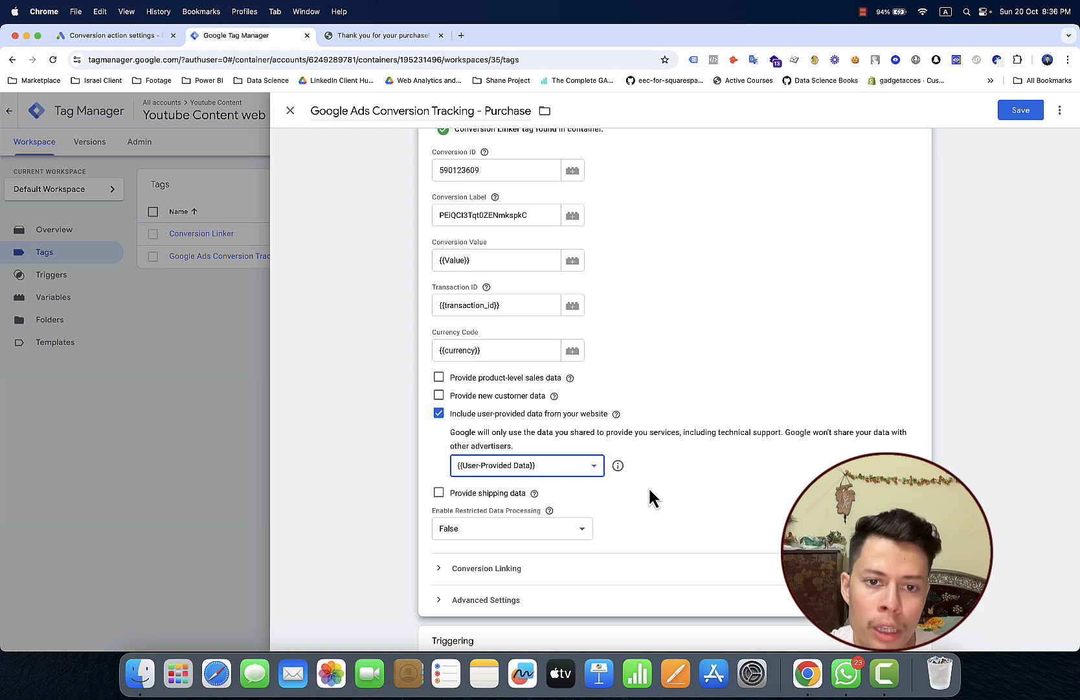
{"action": "scroll", "coordinate": [648, 486], "scroll_direction": "down", "scroll_amount": 3}
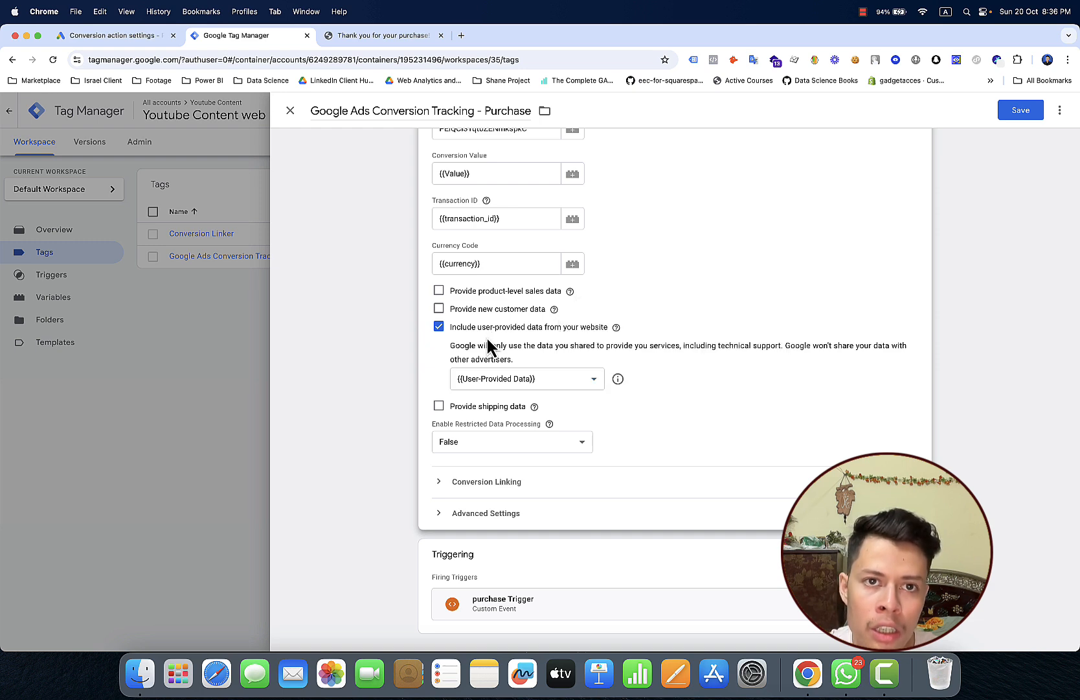
{"action": "left_click", "coordinate": [1016, 112]}
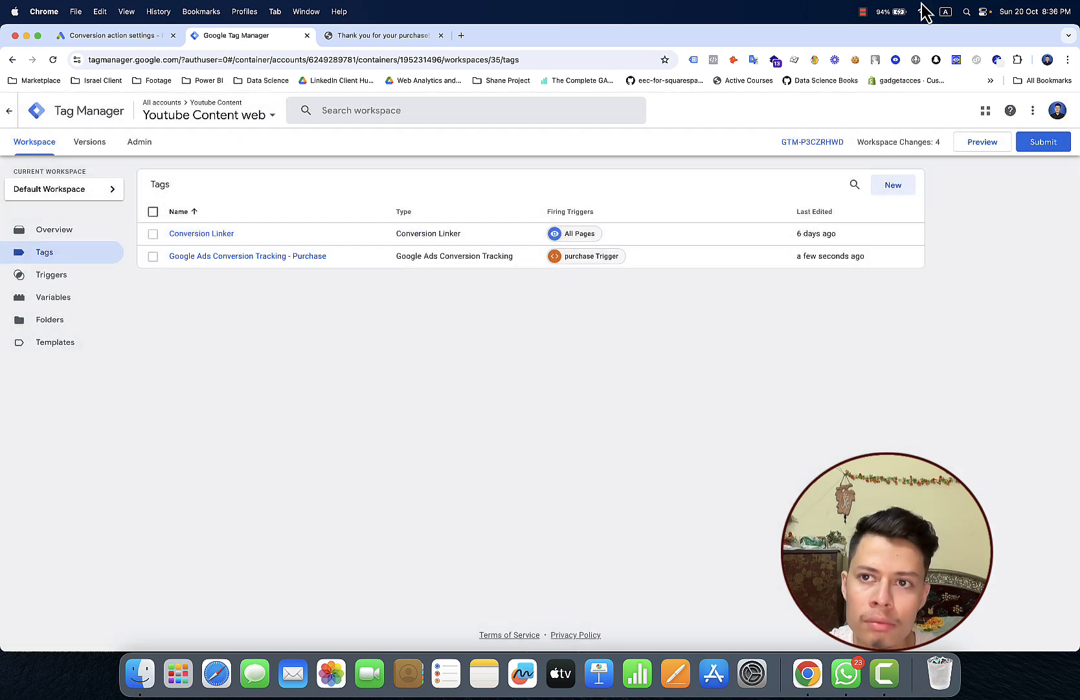
{"action": "left_click", "coordinate": [865, 11]}
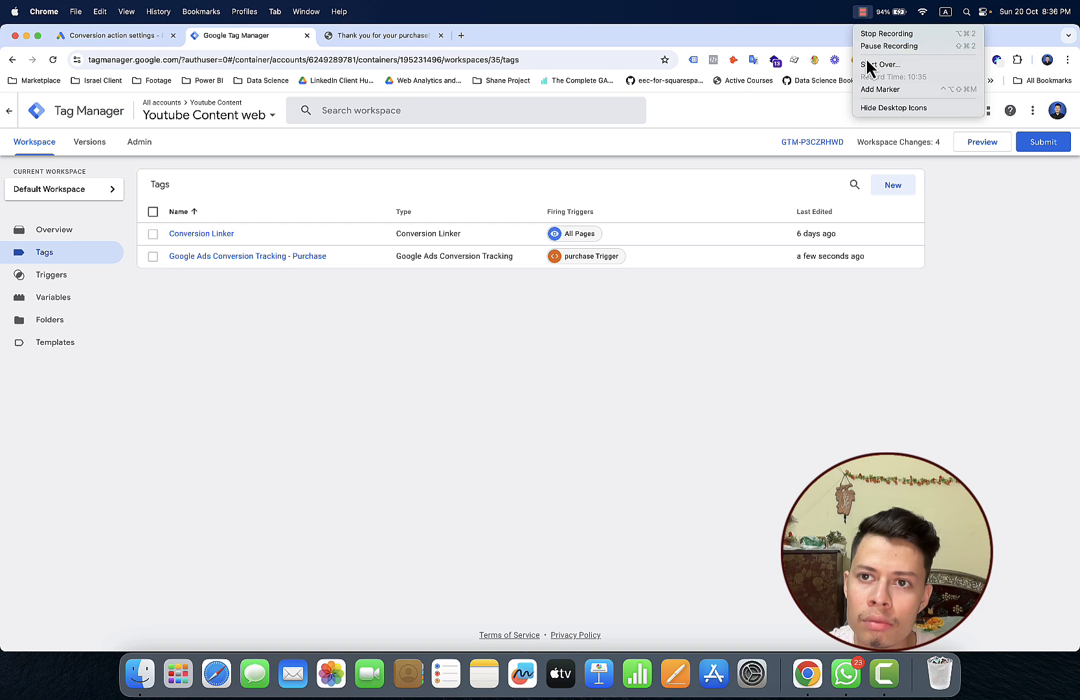
{"action": "left_click", "coordinate": [867, 50]}
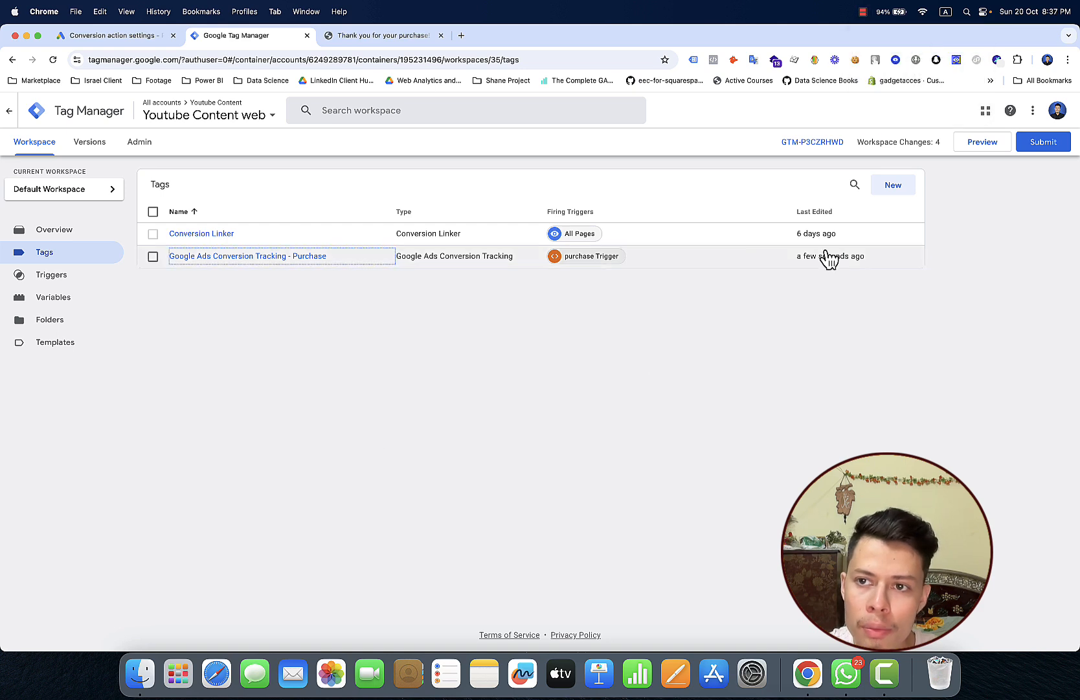
Publish the workspace changes to the Live environment without a version name or description, and close the version summary.
{"action": "left_click", "coordinate": [1041, 142]}
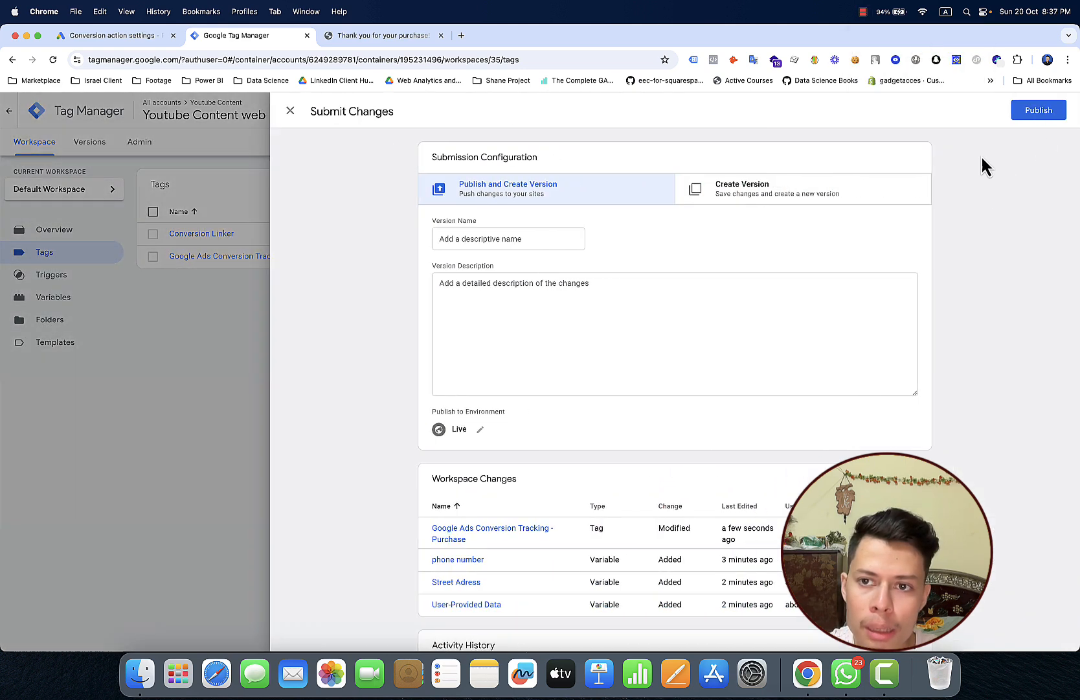
{"action": "left_click", "coordinate": [1052, 113]}
{"action": "left_click", "coordinate": [642, 445]}
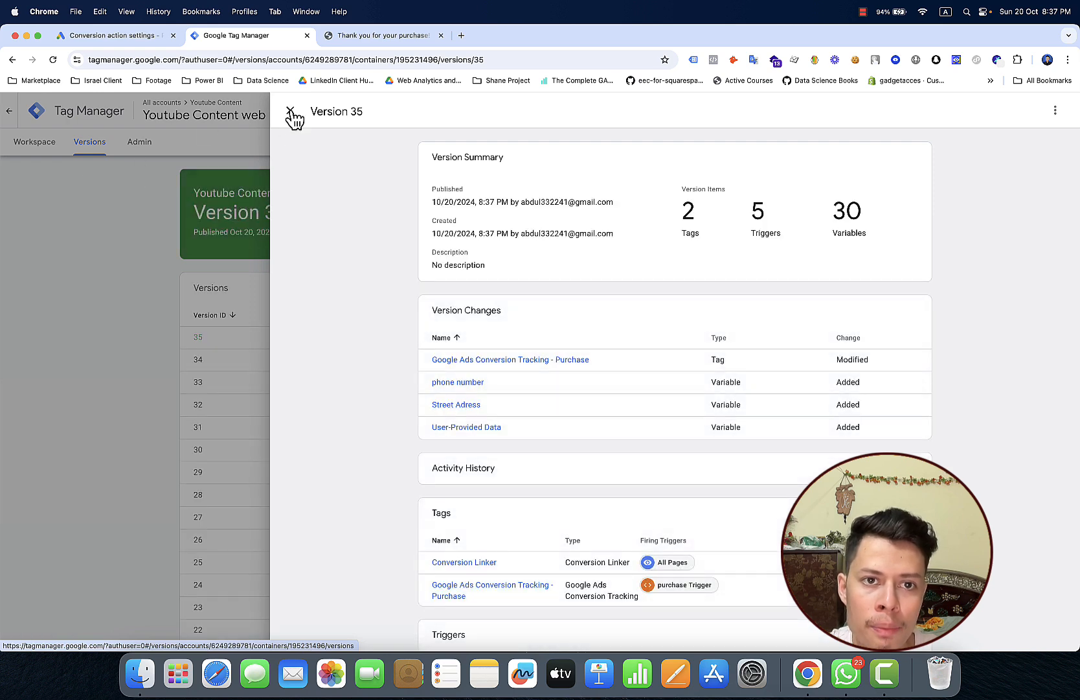
{"action": "left_click", "coordinate": [293, 115]}
Return to the workspace and reopen the Google Ads Conversion Tracking - Purchase tag.
{"action": "left_click", "coordinate": [46, 147]}
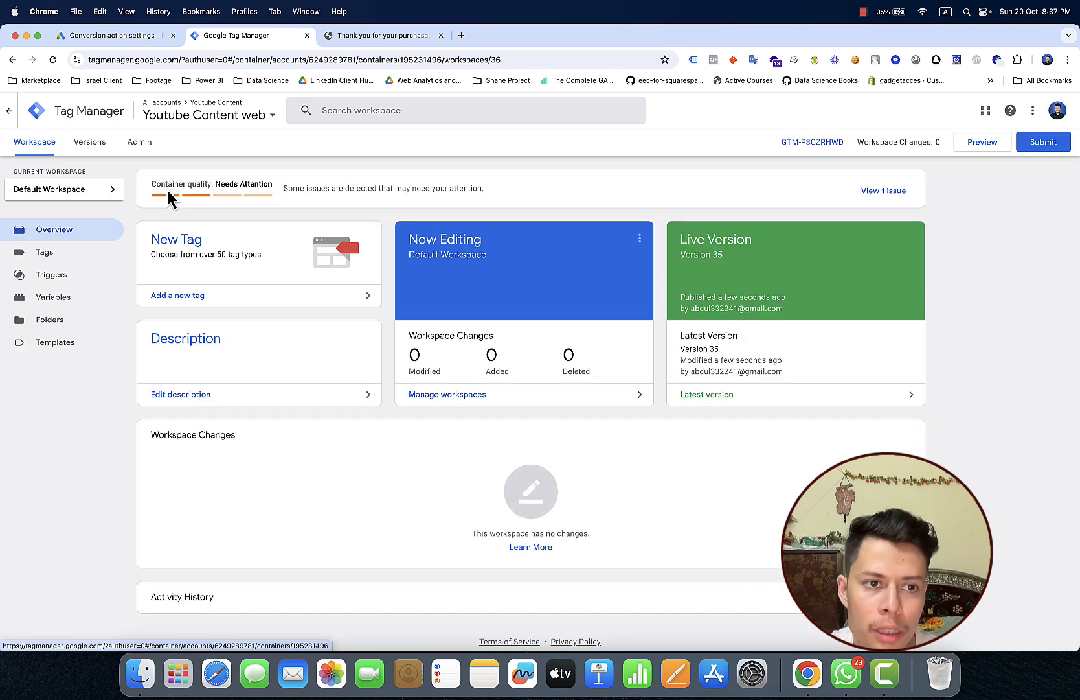
{"action": "left_click", "coordinate": [79, 258]}
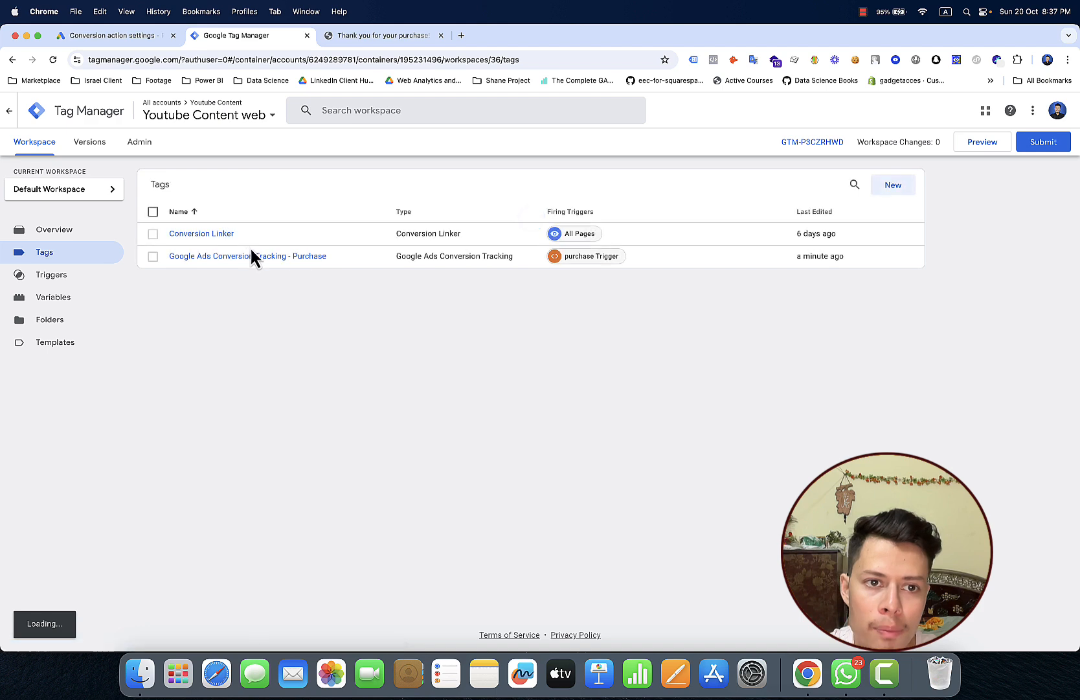
{"action": "left_click", "coordinate": [240, 257]}
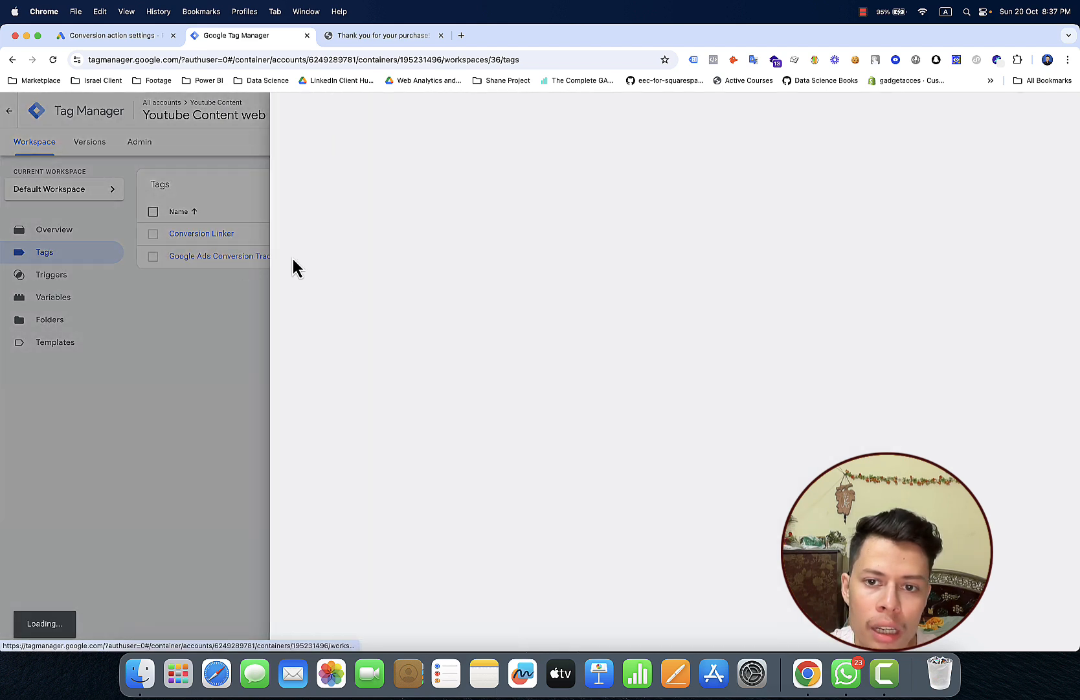